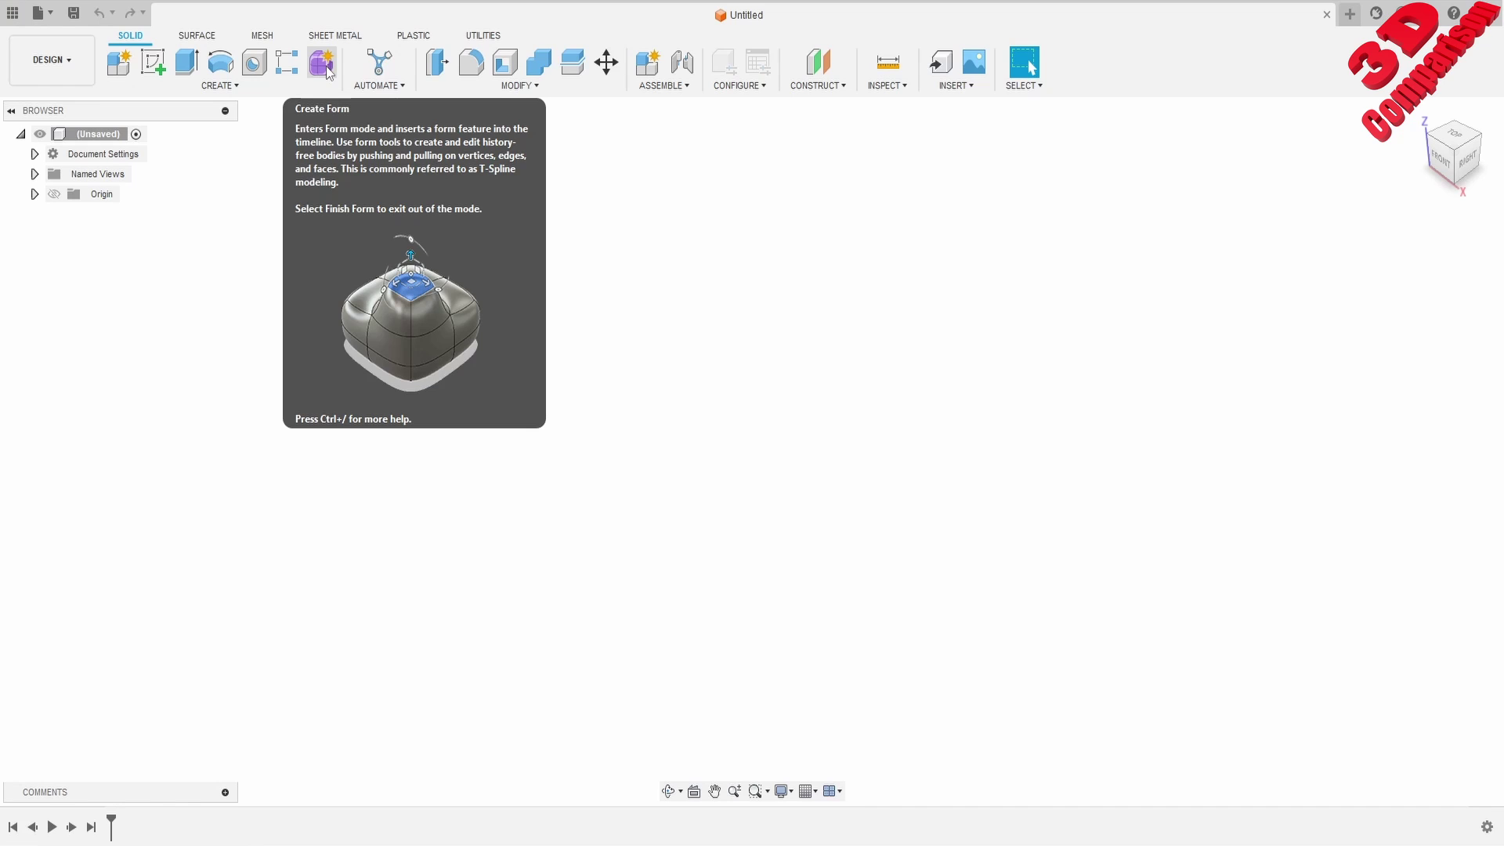
- Create a form and place a center-based plane at the origin on the horizontal plane, 100 mm by 50 mm
click(325, 70)
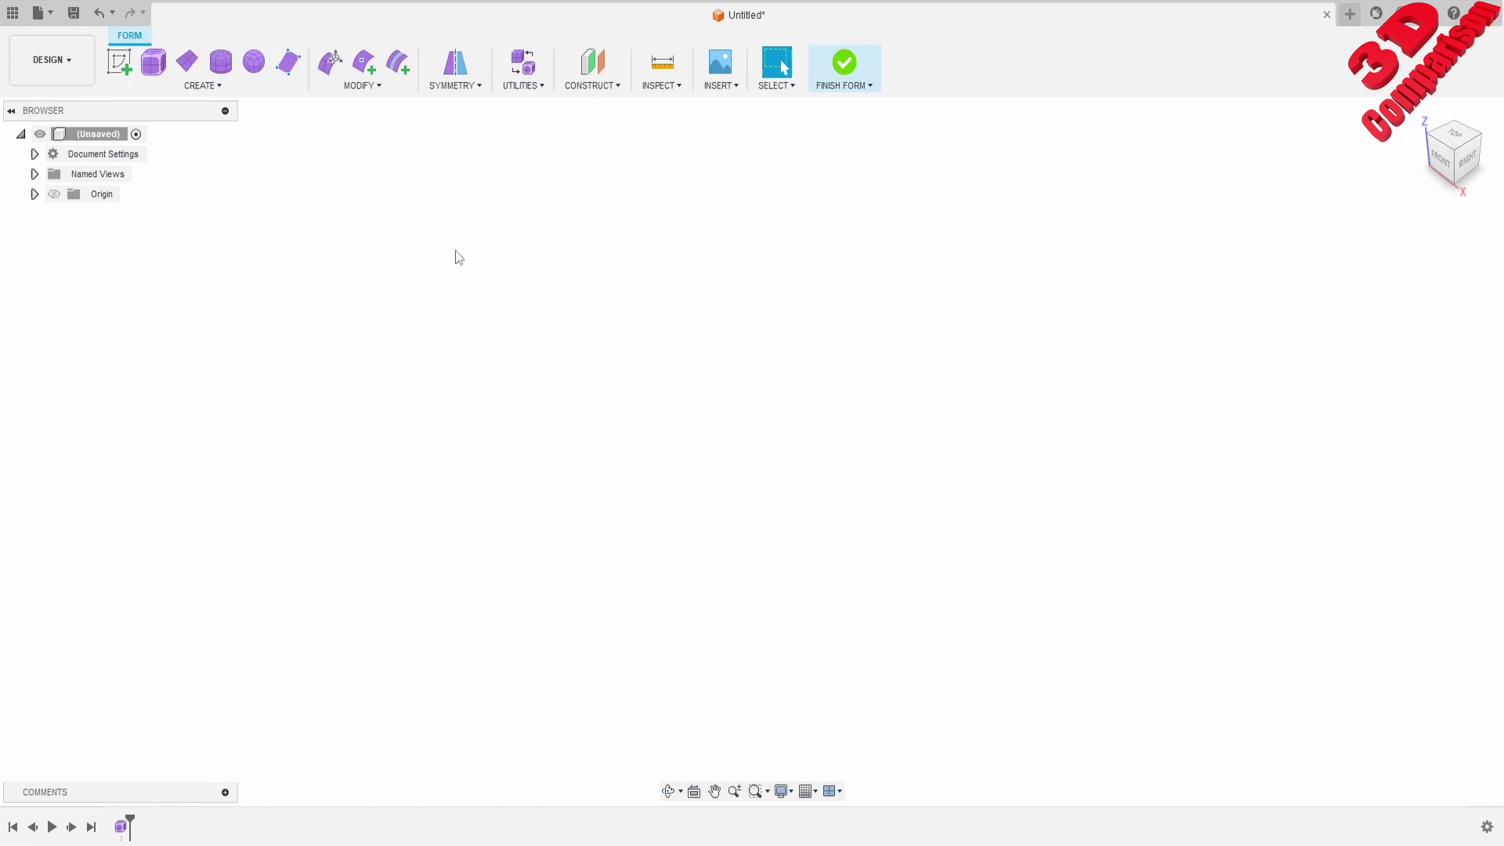
click(213, 89)
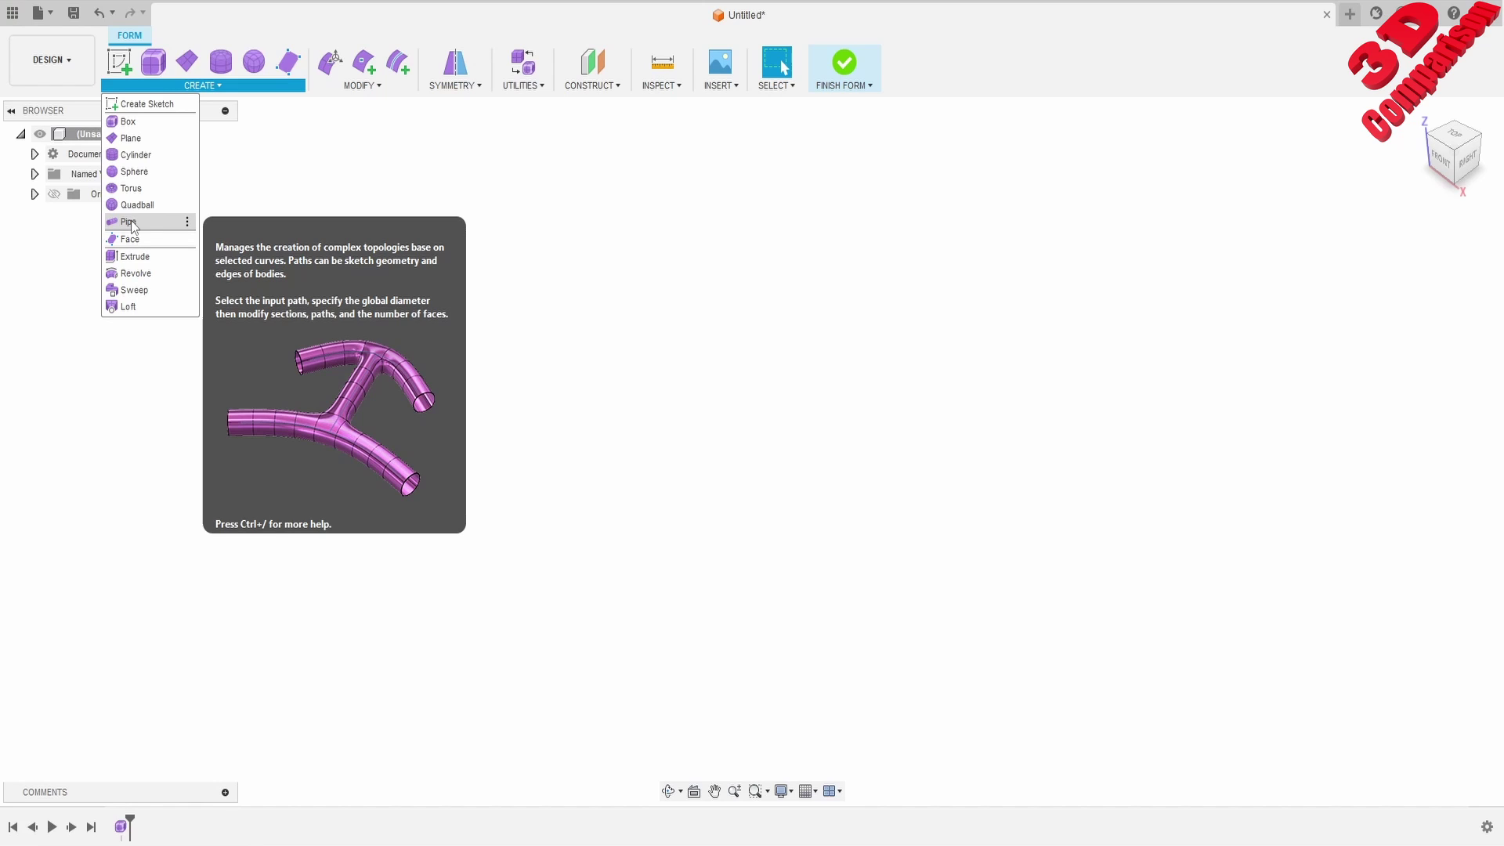
click(154, 141)
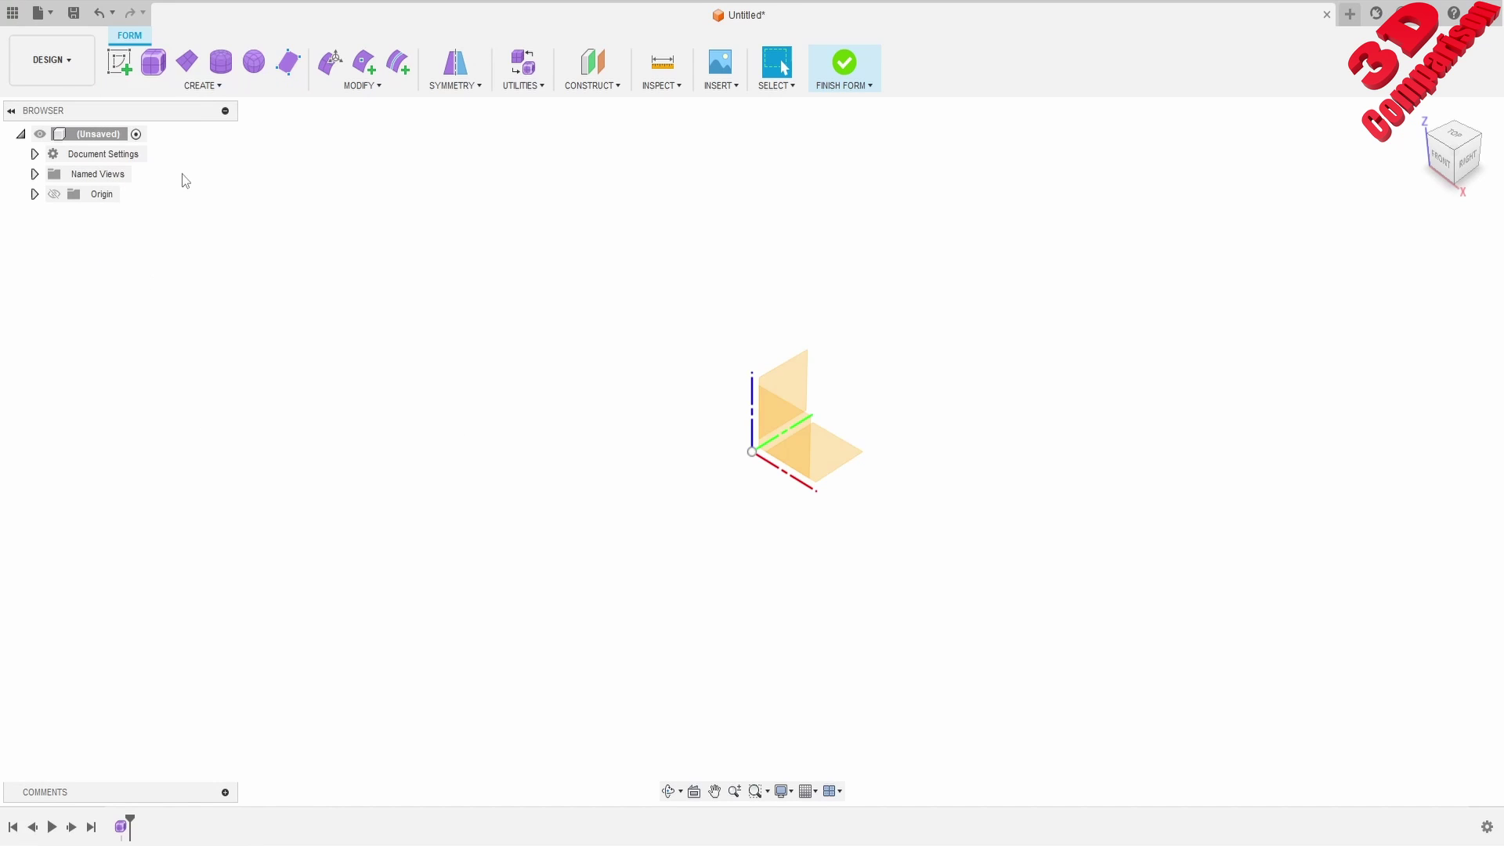
click(839, 464)
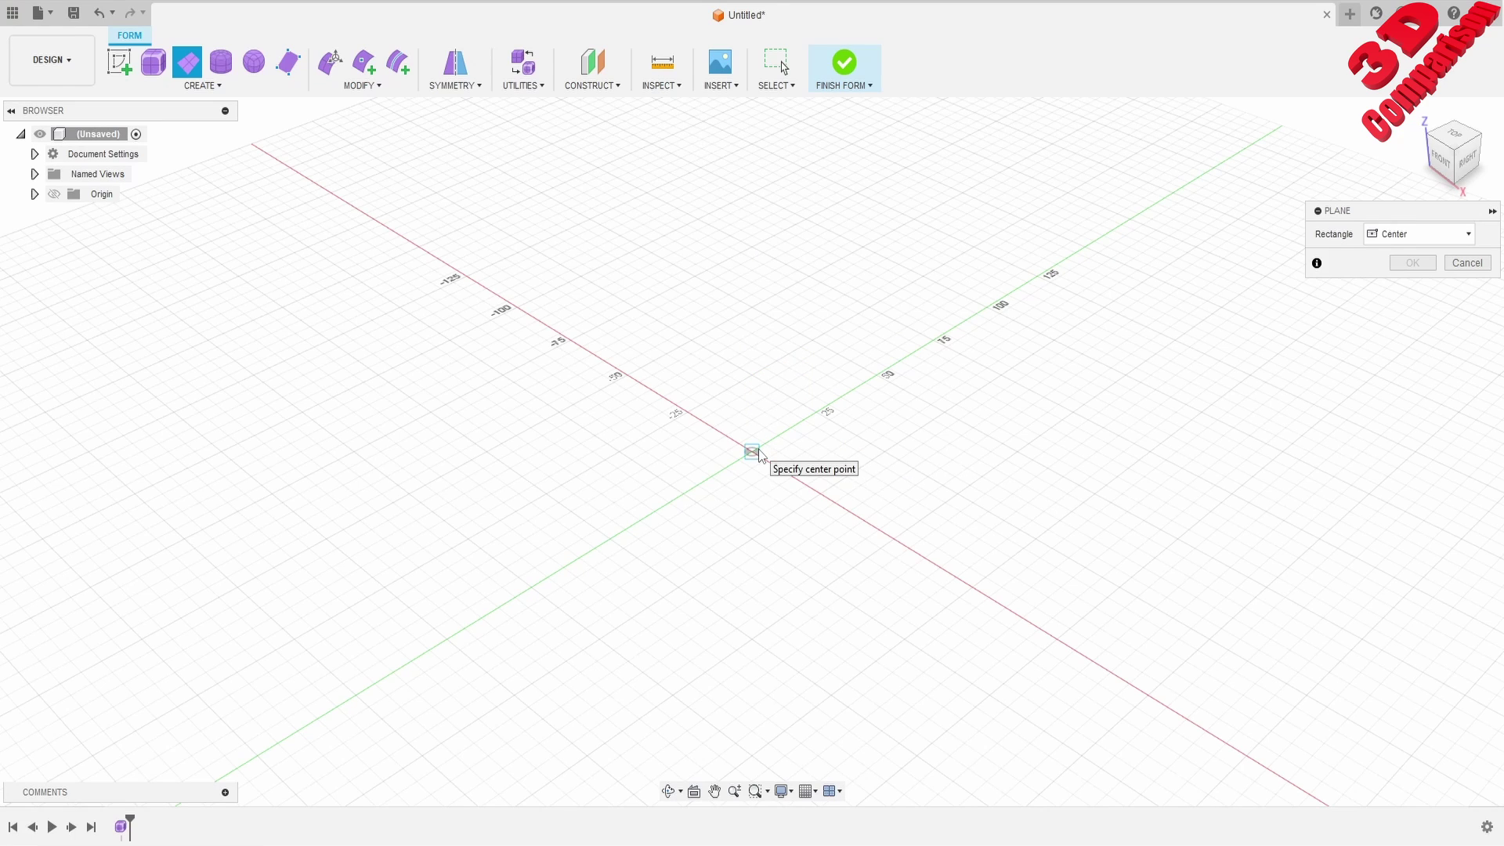
click(756, 451)
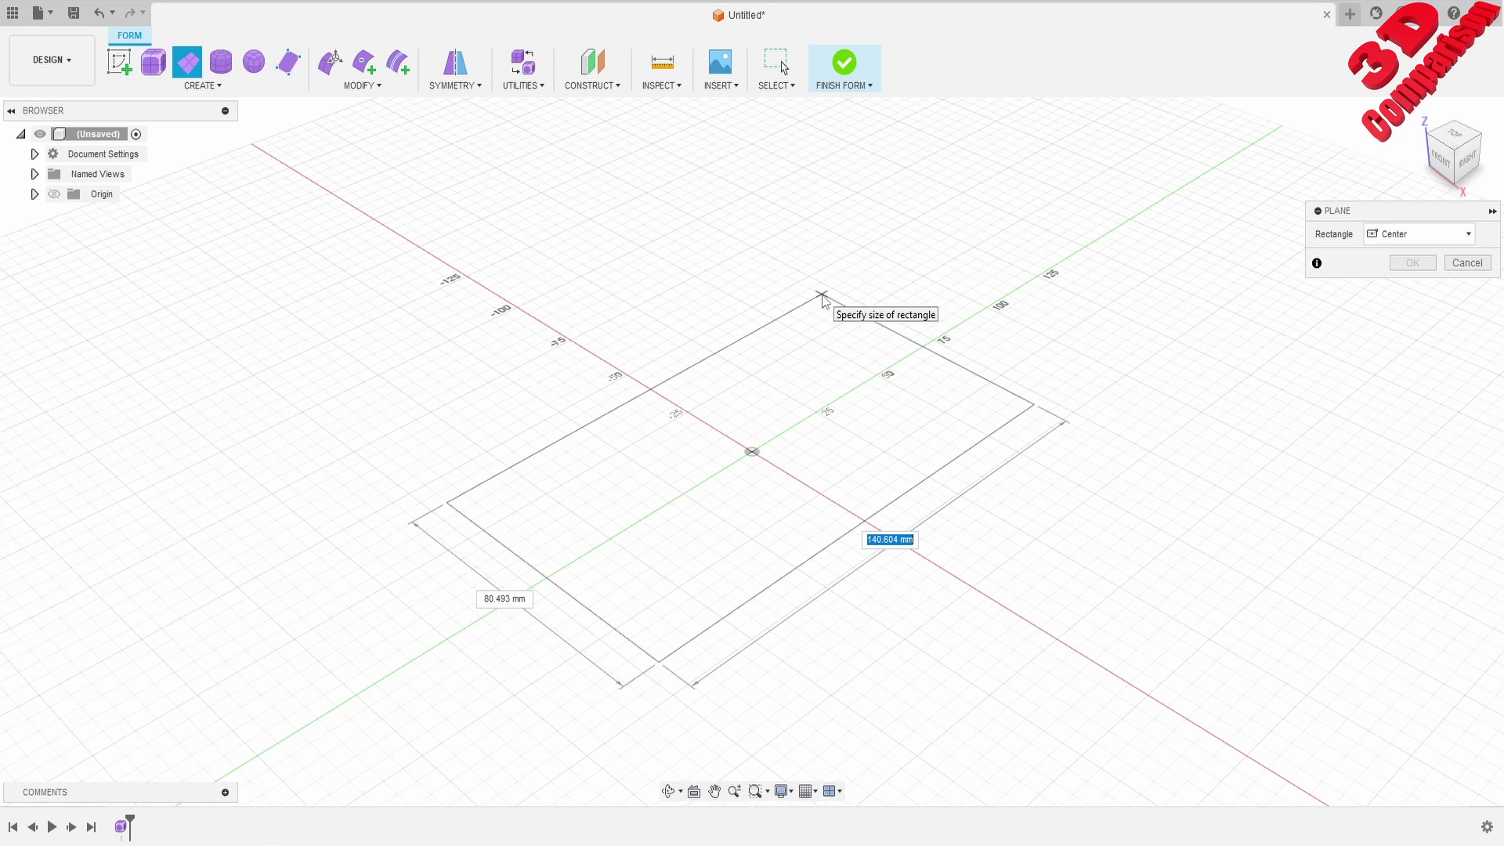
text(100)
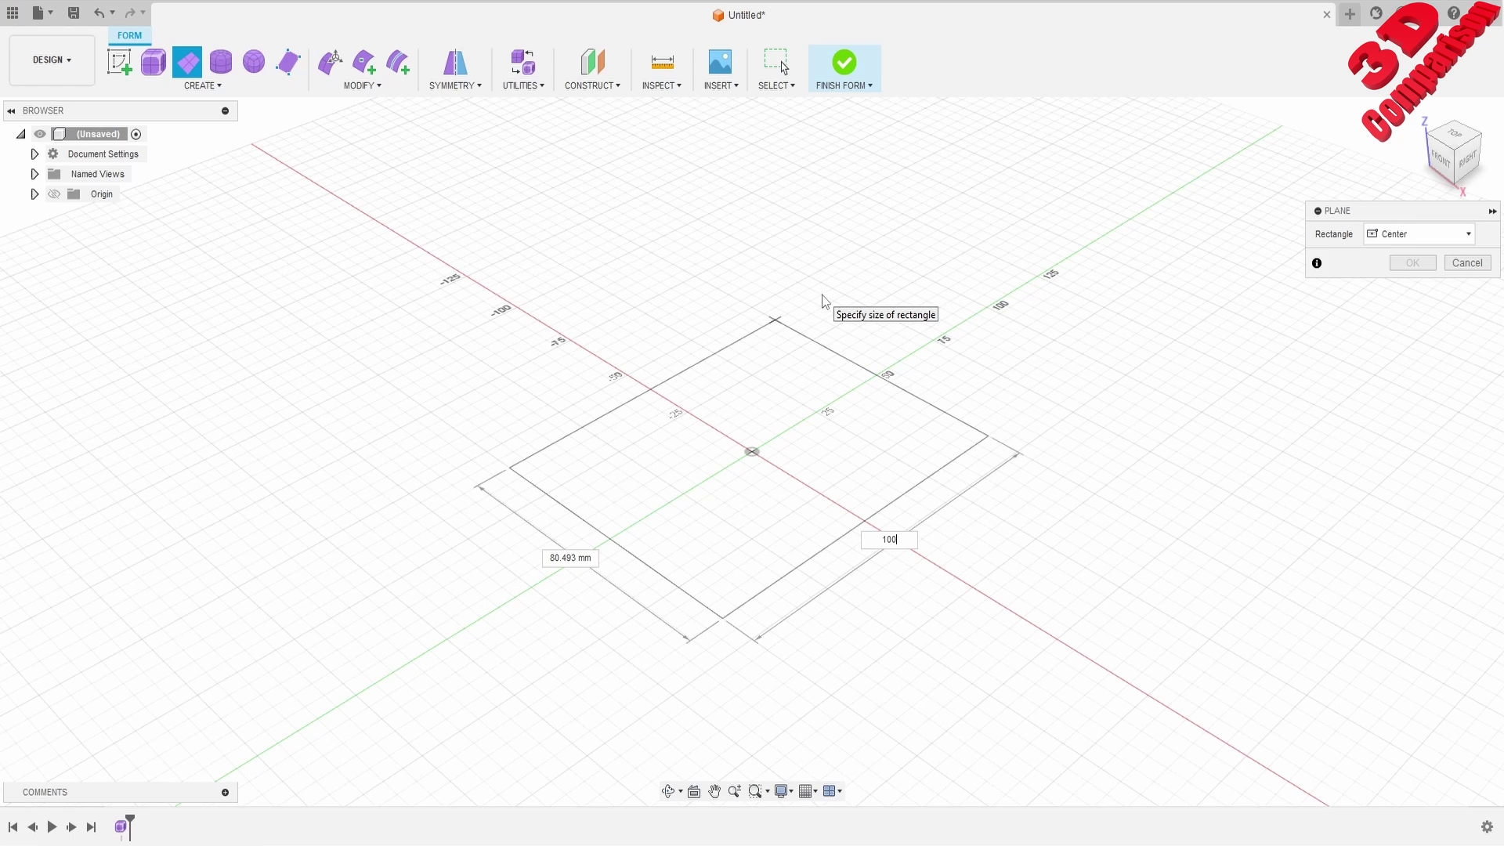
key(Tab)
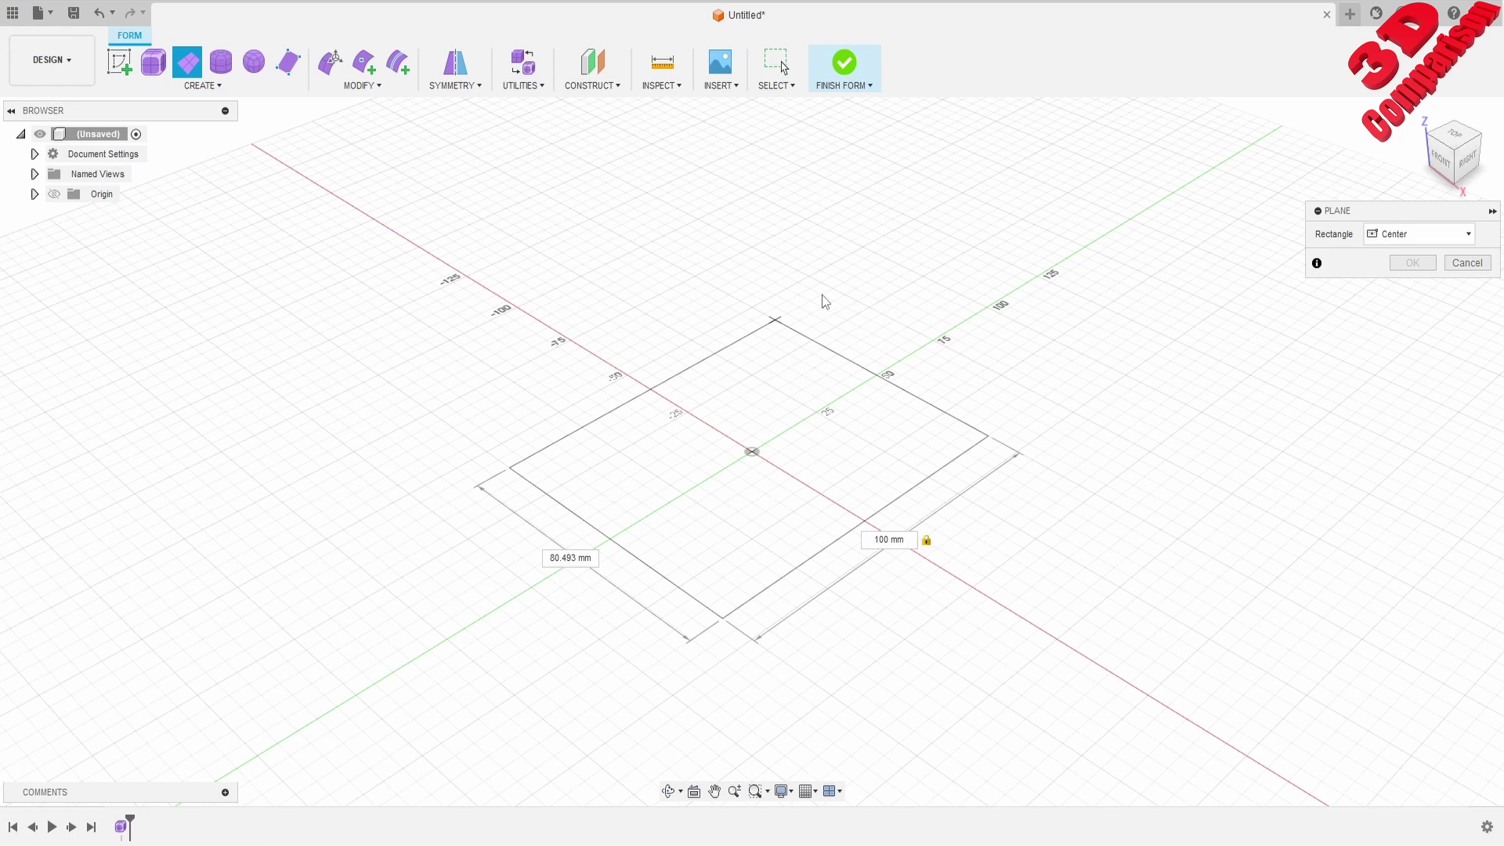
text(50)
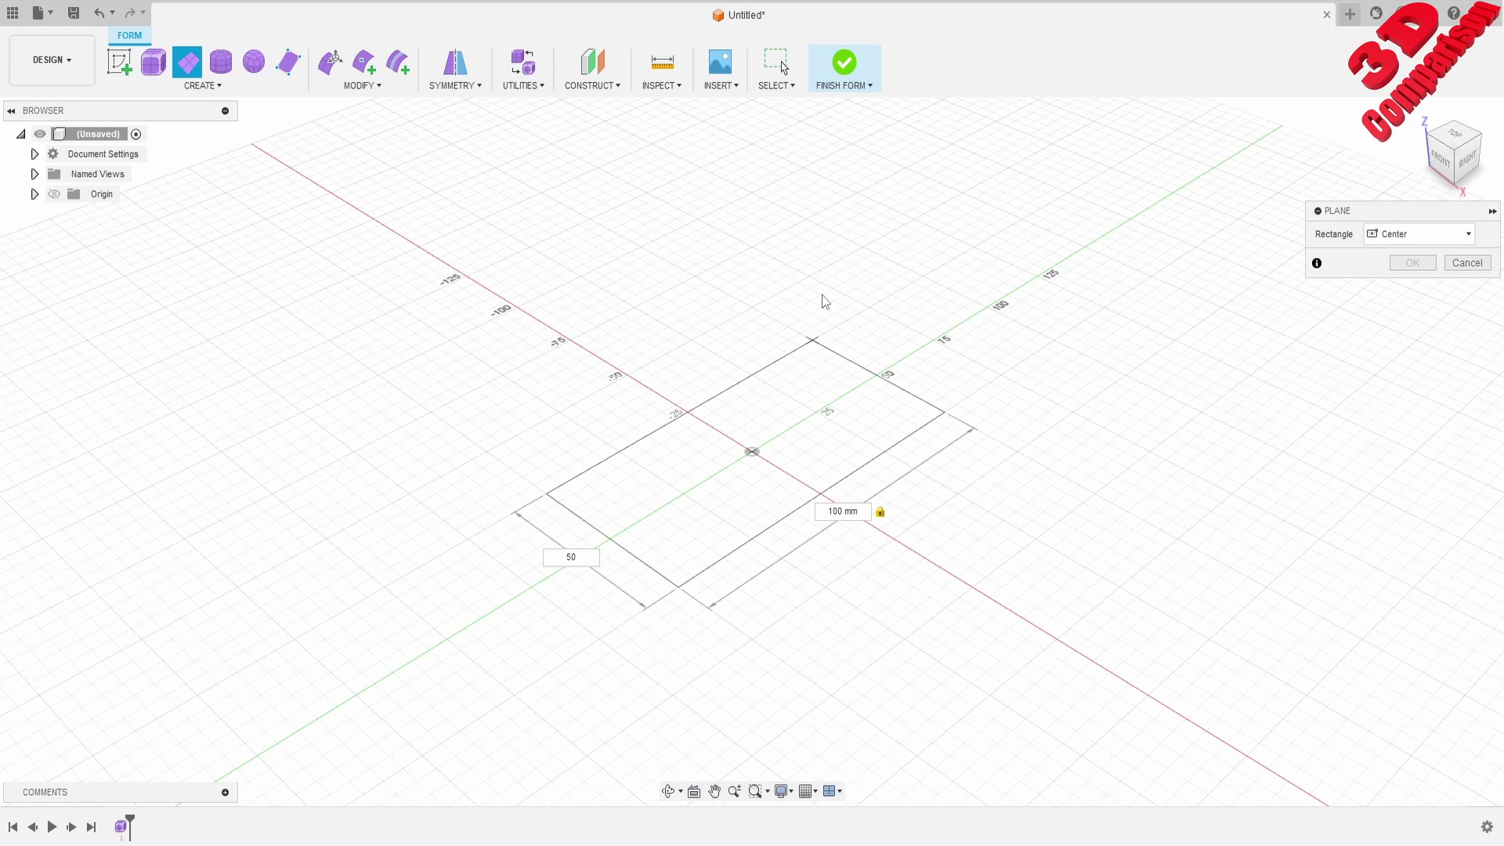
key(Return)
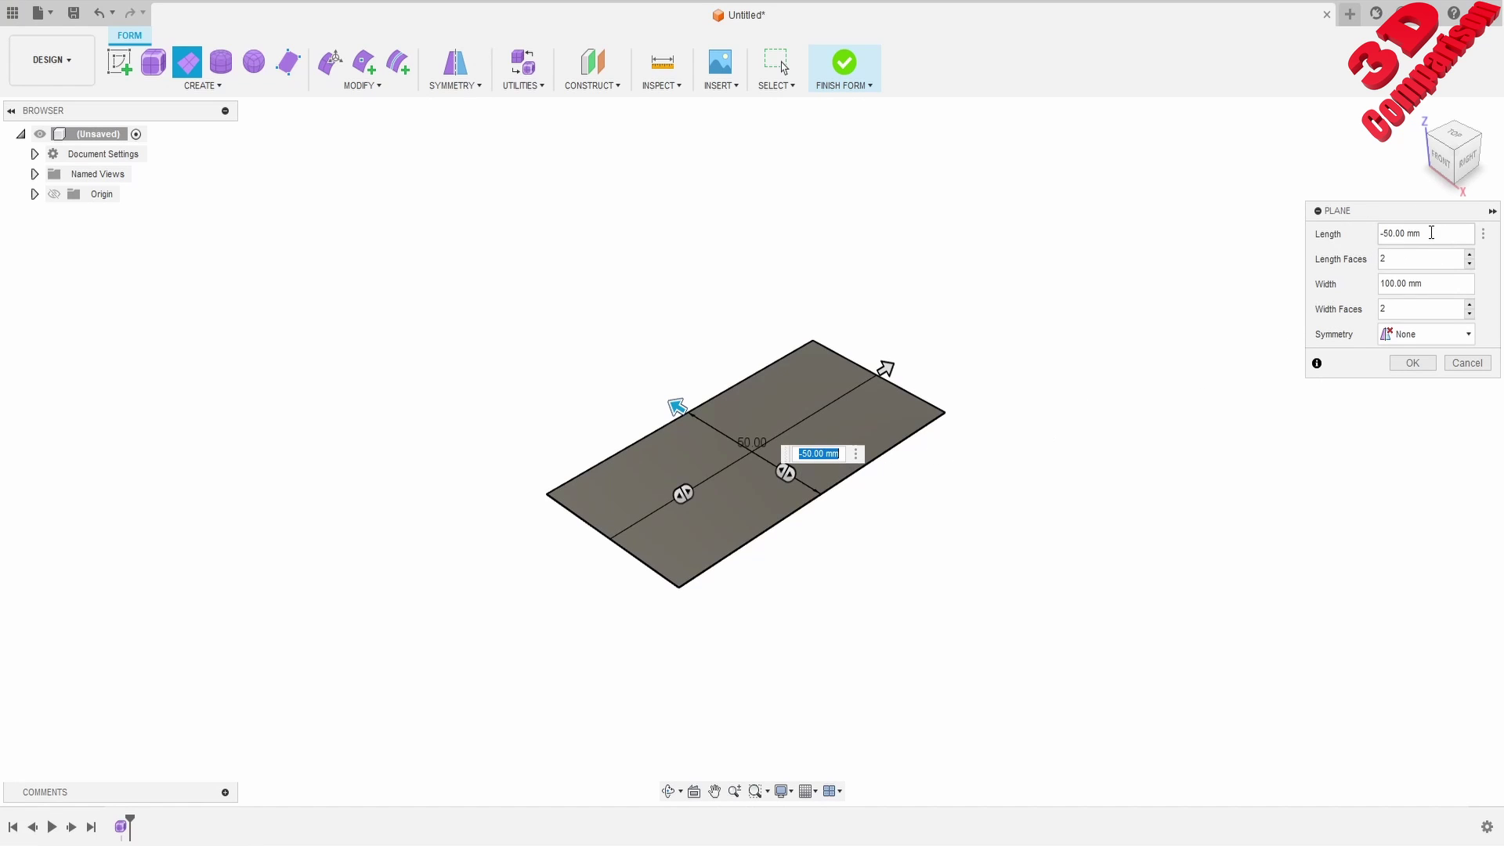
- Set the plane's length to a positive 50 mm
text(50)
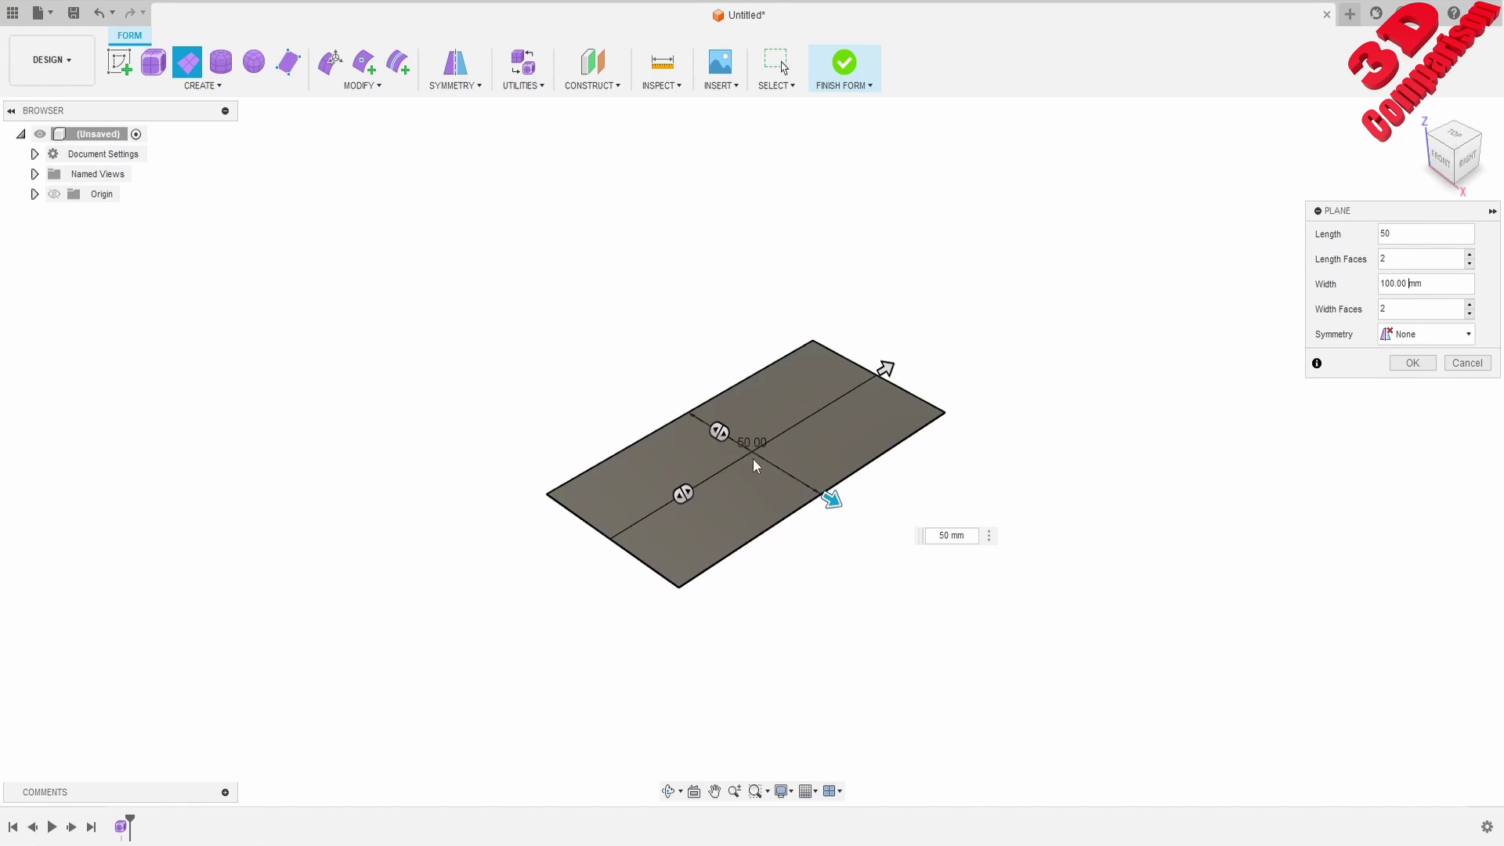
click(1419, 284)
scroll(839, 464, up, 3)
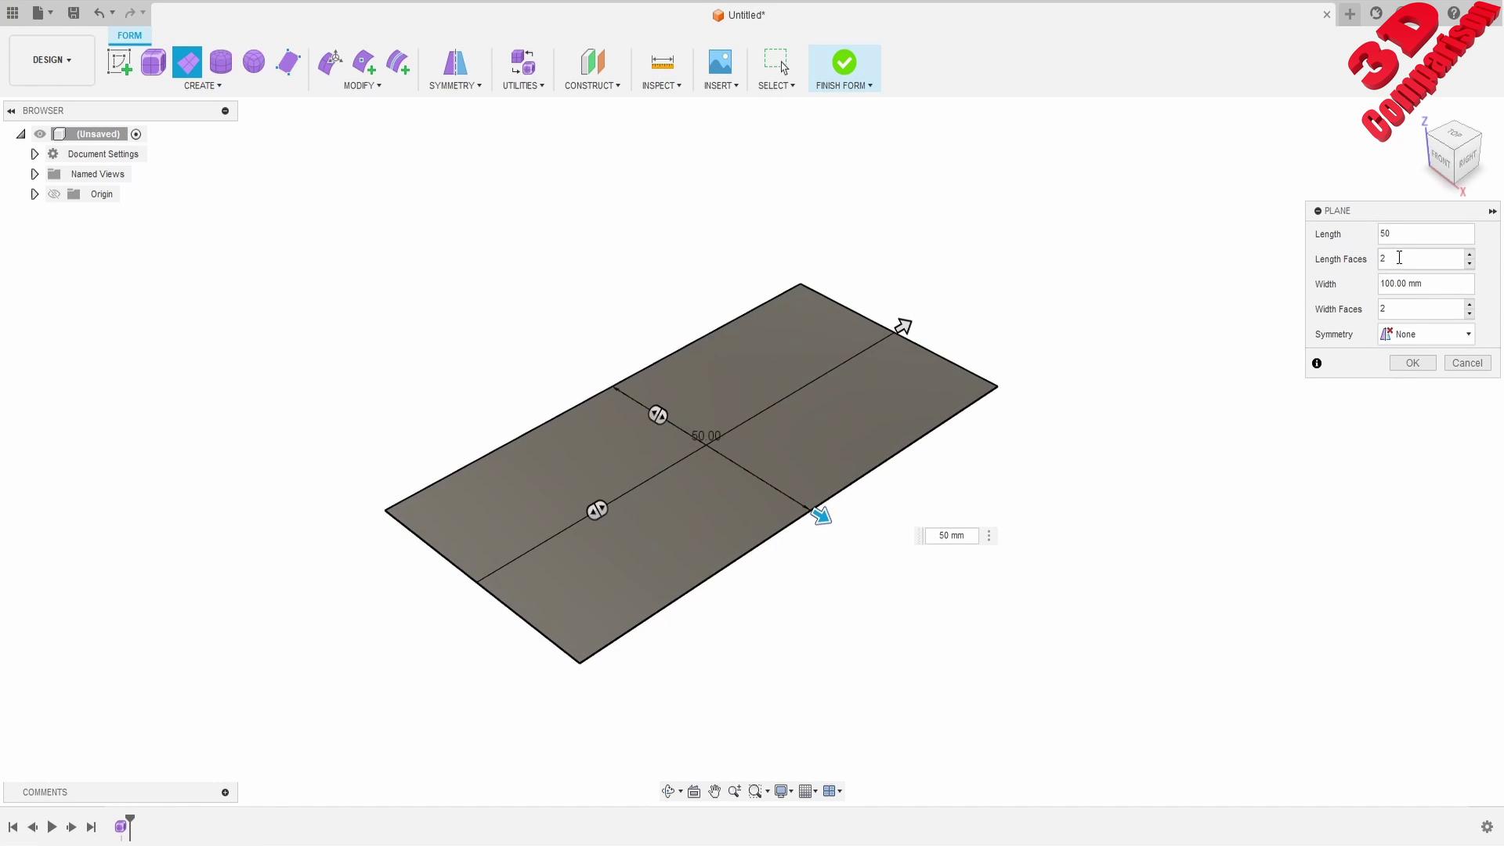
- Try the plane with 1 length face and 1 width face
double_click(1399, 258)
text(1)
key(Tab)
key(Tab)
text(1)
key(Tab)
- Divide the plane into 4 length faces and 4 width faces
click(1404, 256)
text(4)
key(Tab)
key(Tab)
text(4)
key(Tab)
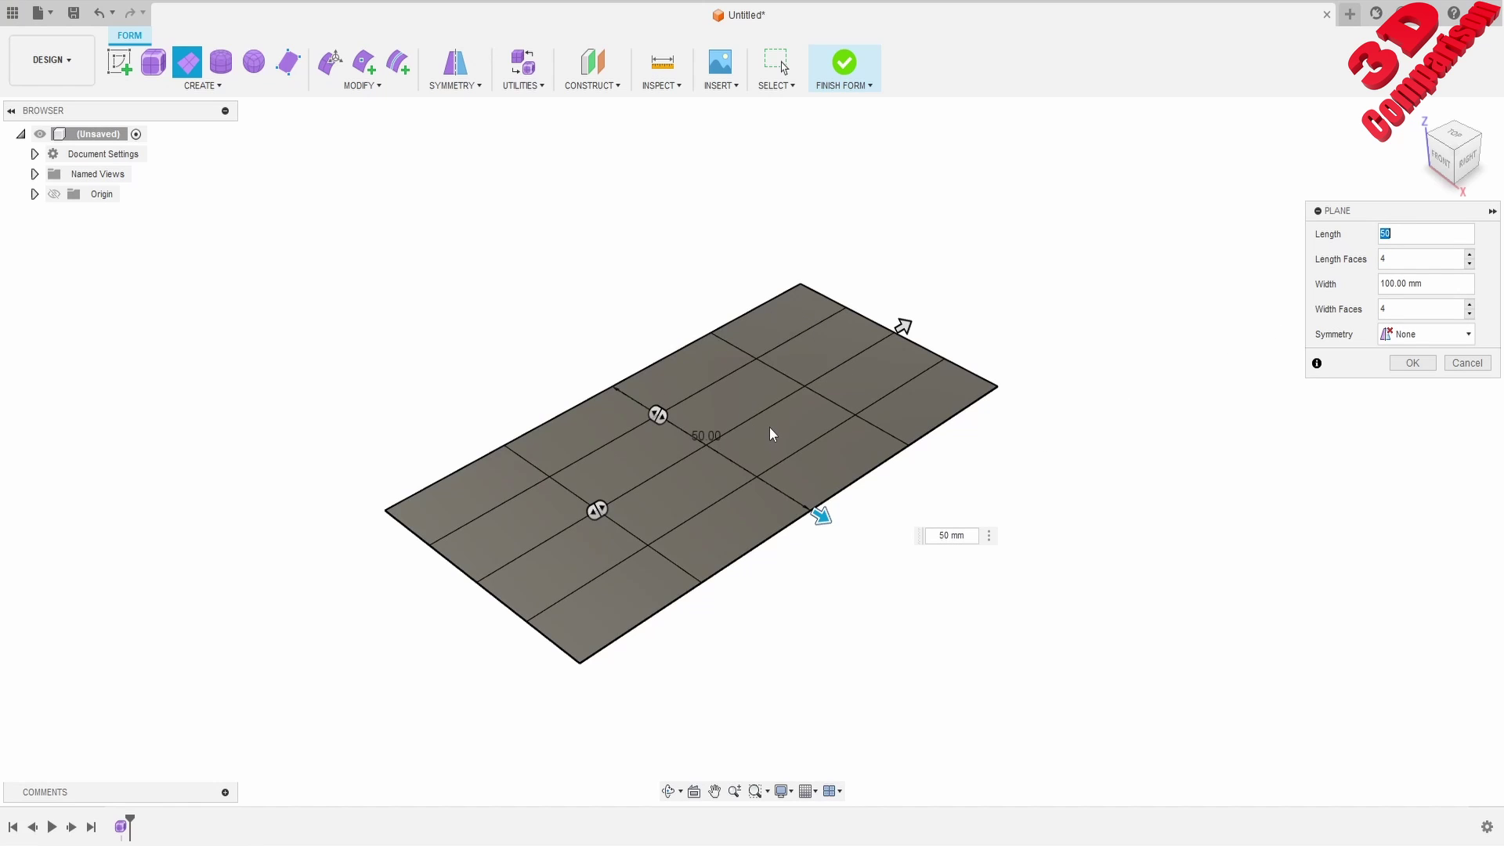
- Try Mirror symmetry on the plane, testing length and width symmetry separately, and return symmetry to None
click(1436, 335)
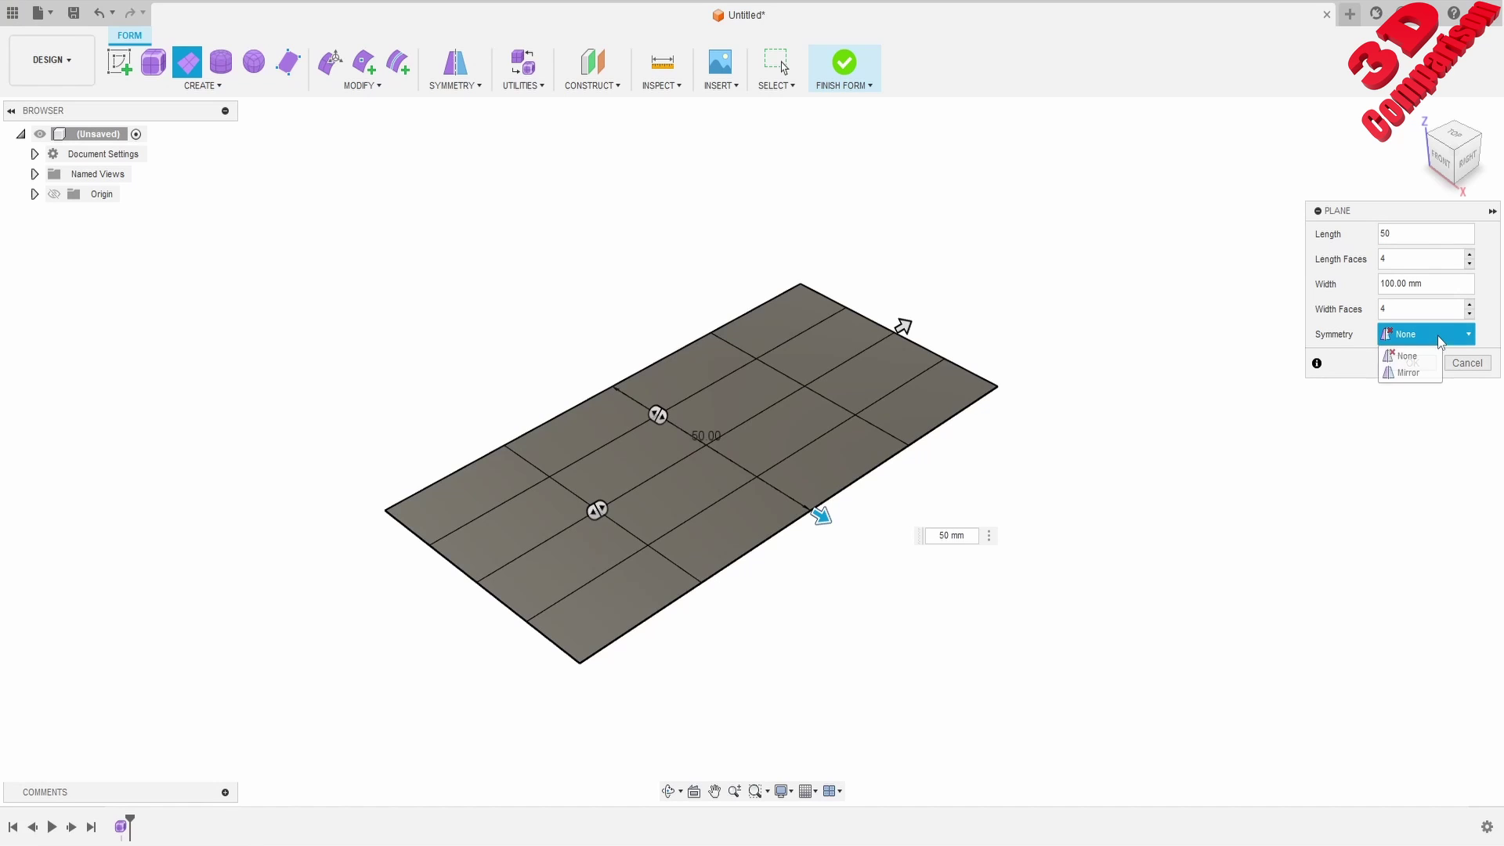
click(1409, 373)
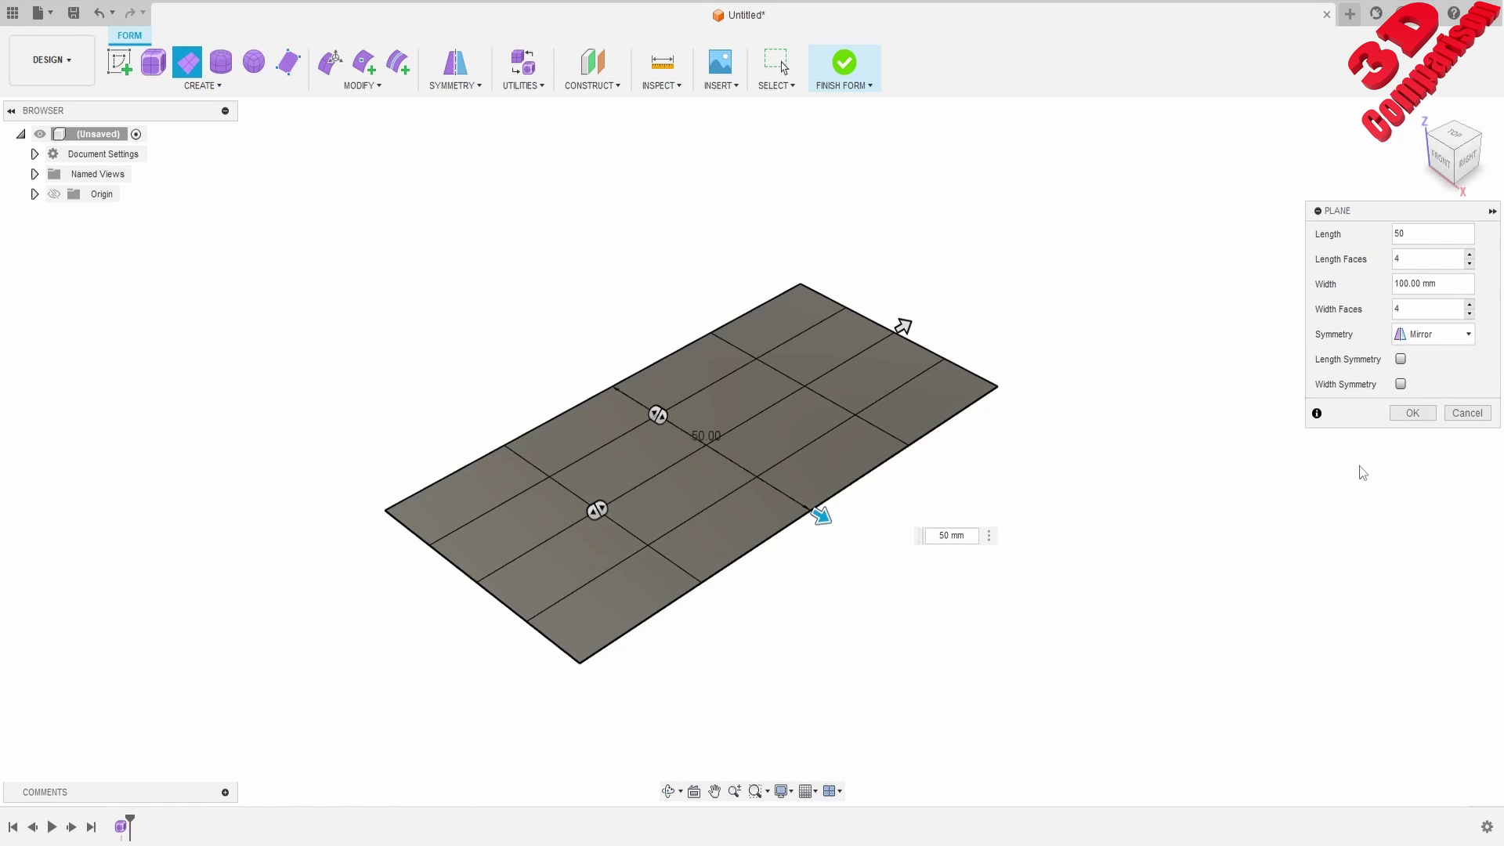
click(1401, 360)
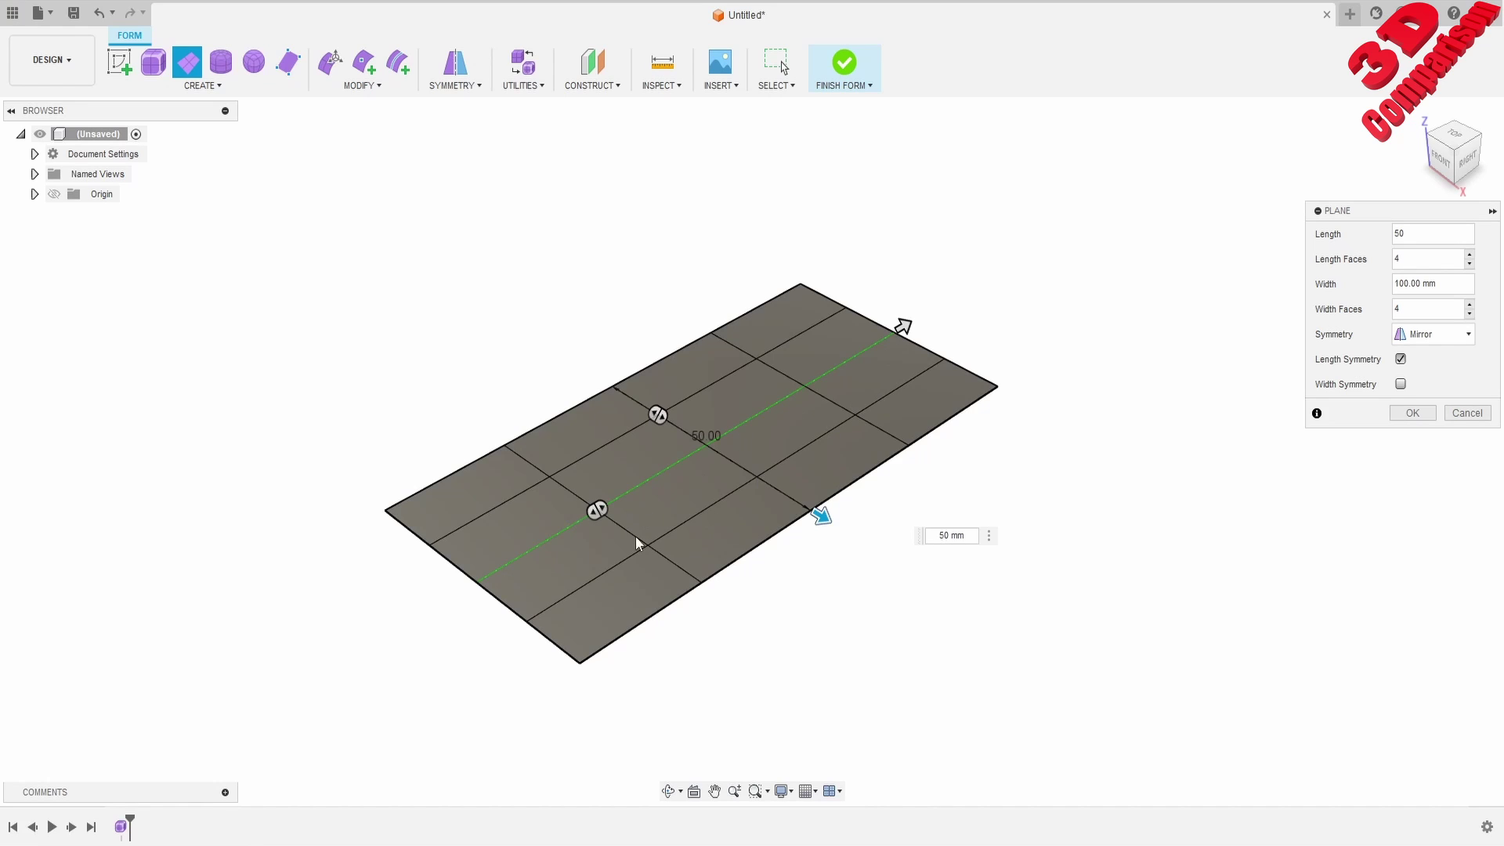
click(1400, 358)
click(1400, 383)
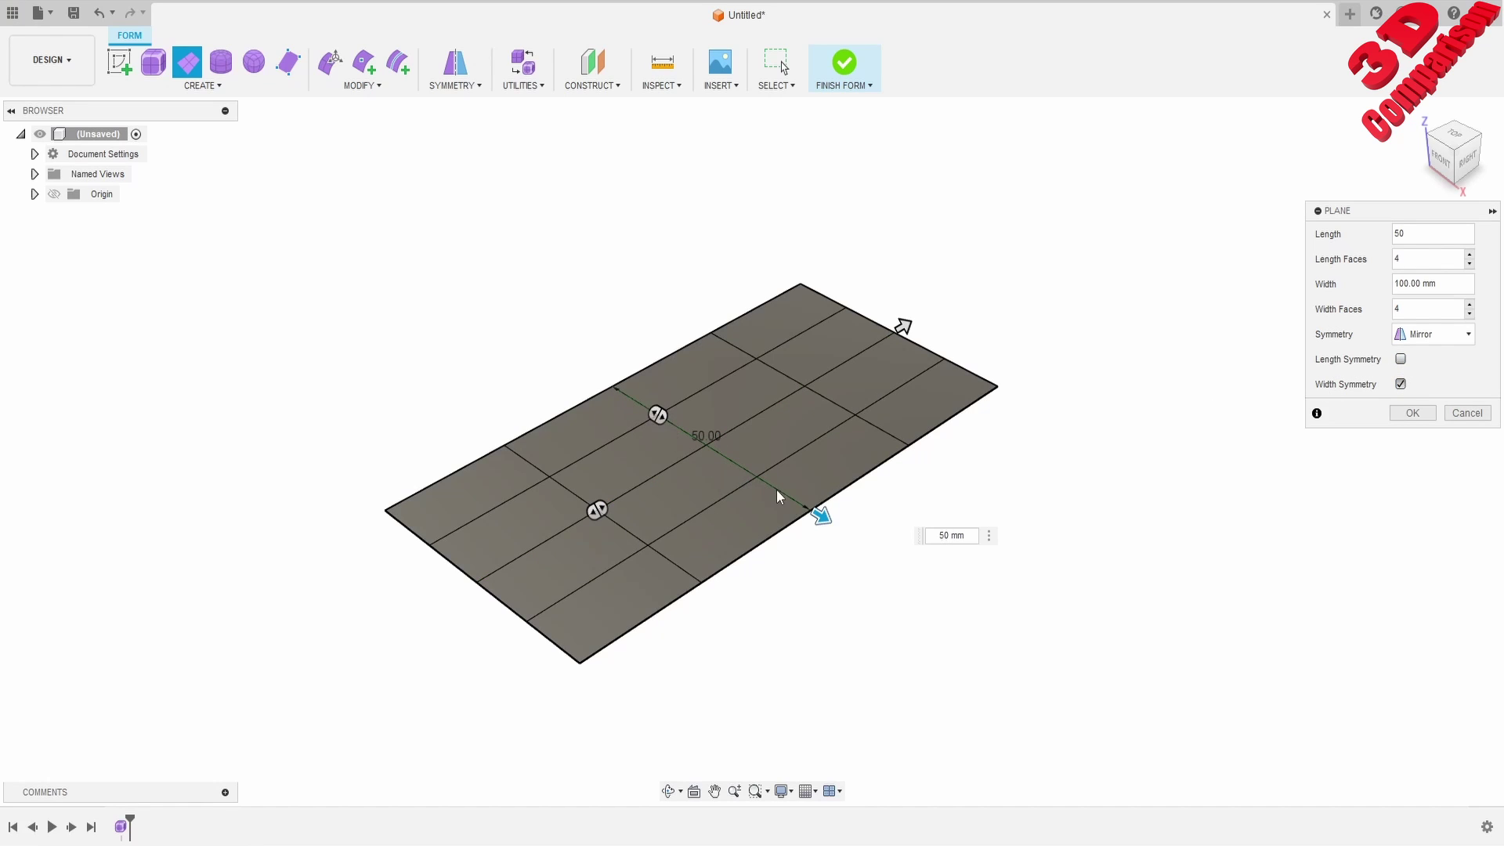
click(1424, 343)
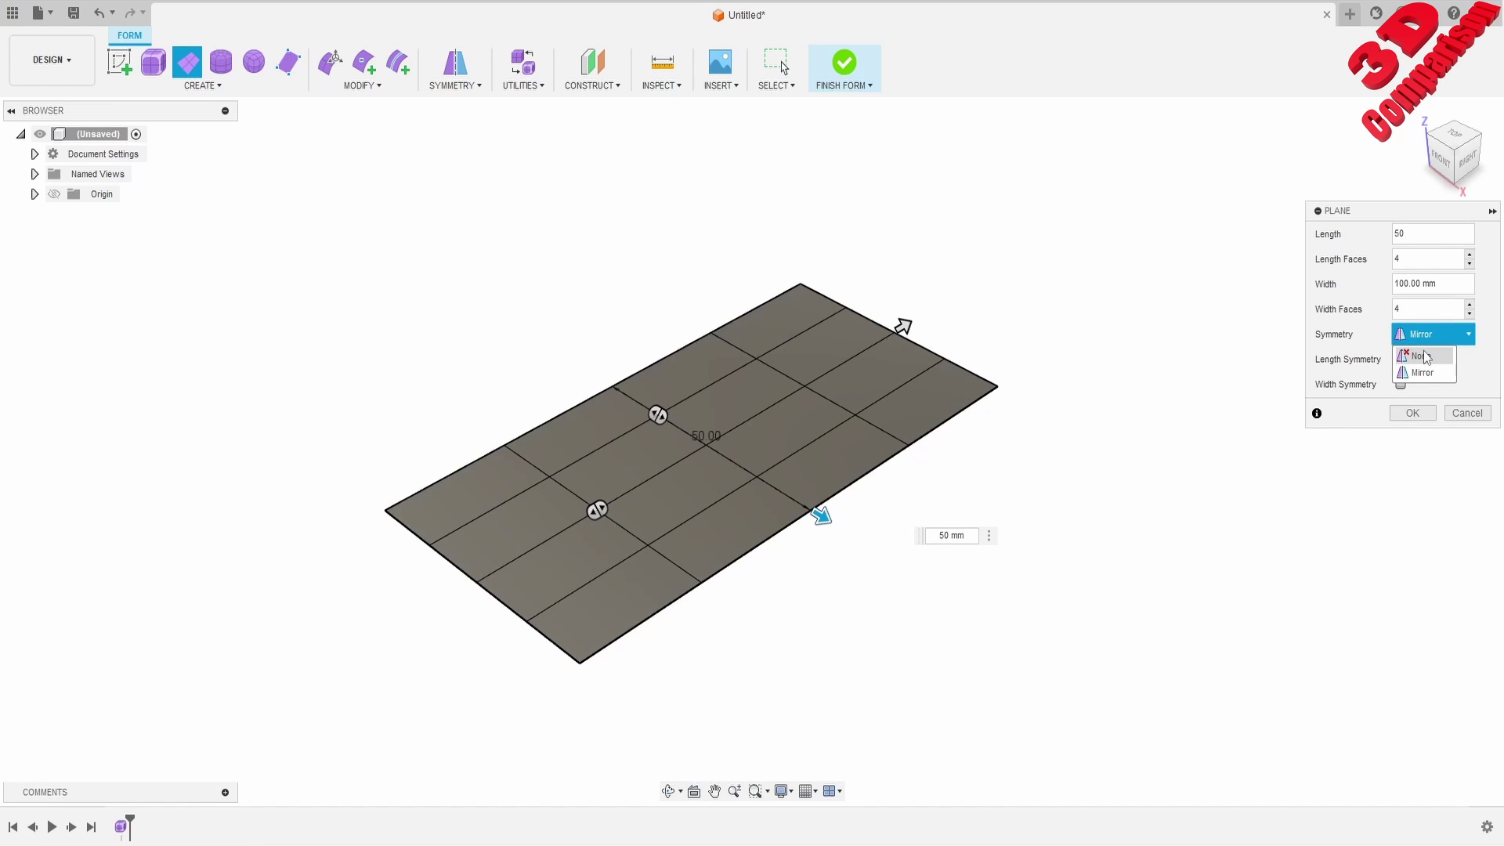
click(1428, 358)
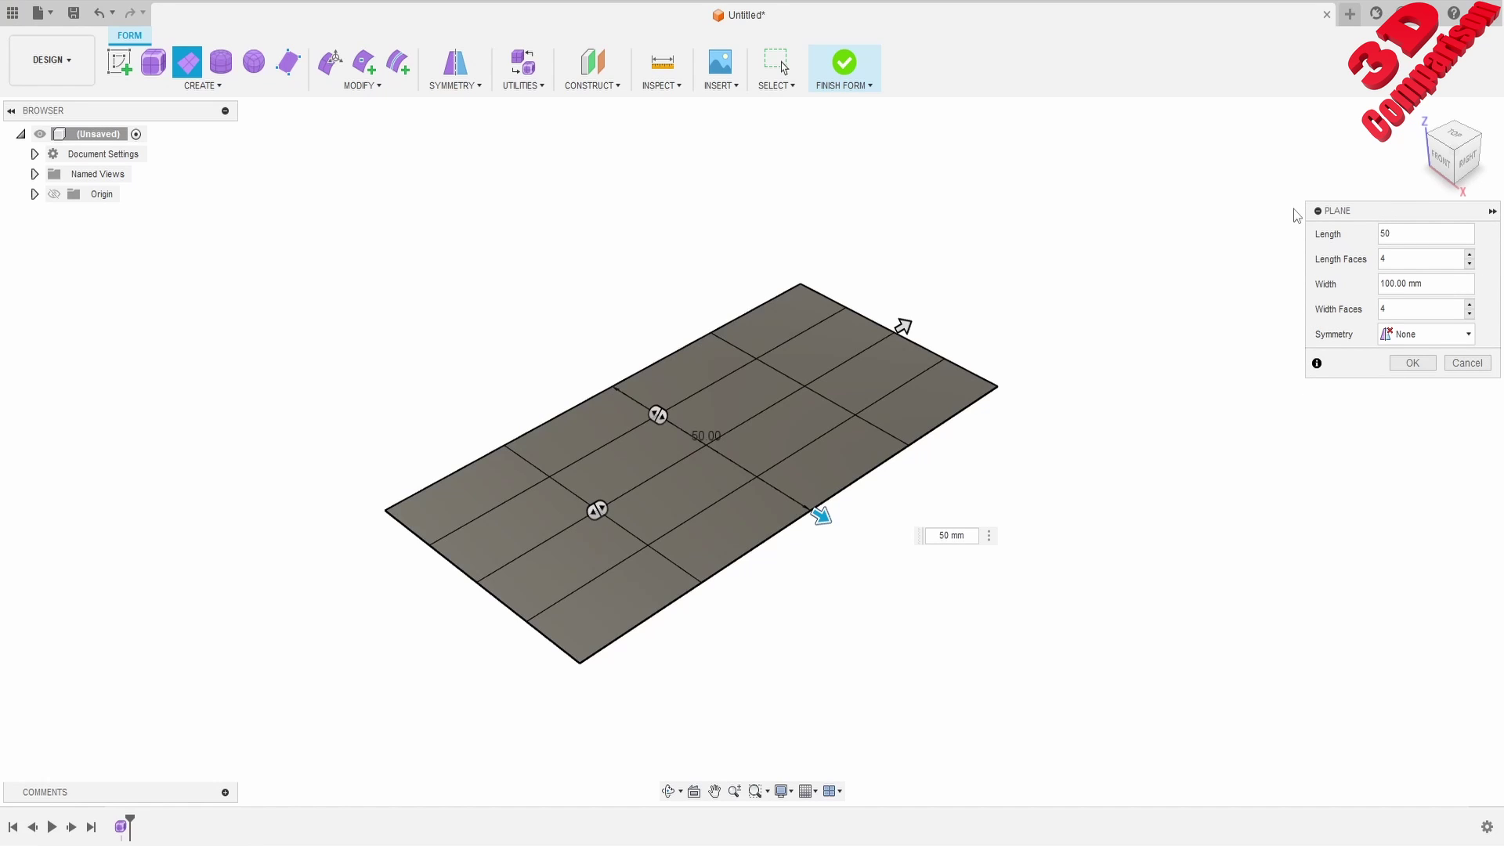
- Finish creating the subdivided plane without symmetry
click(454, 86)
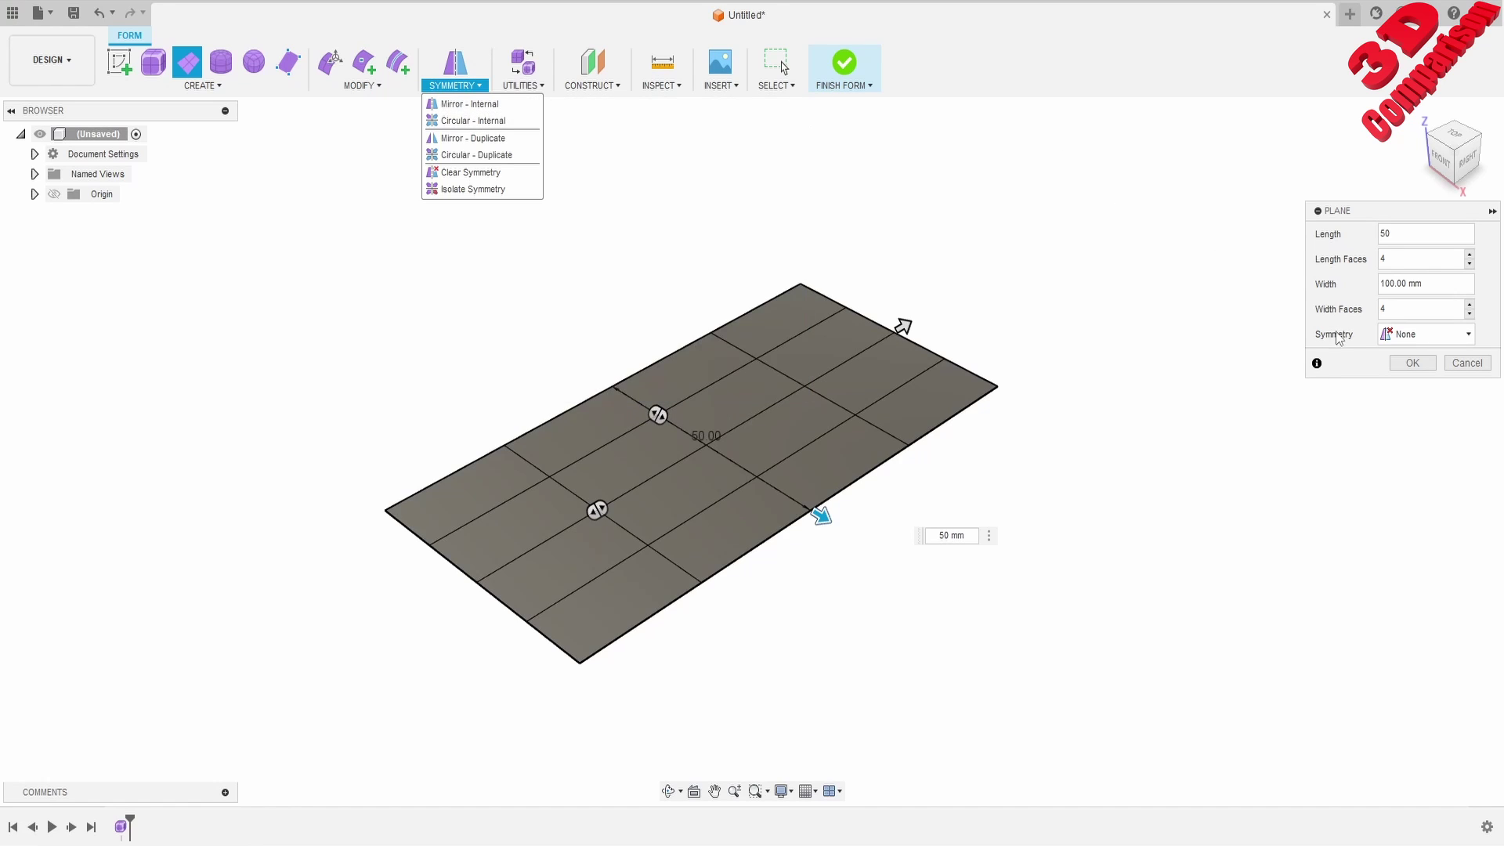
click(1414, 363)
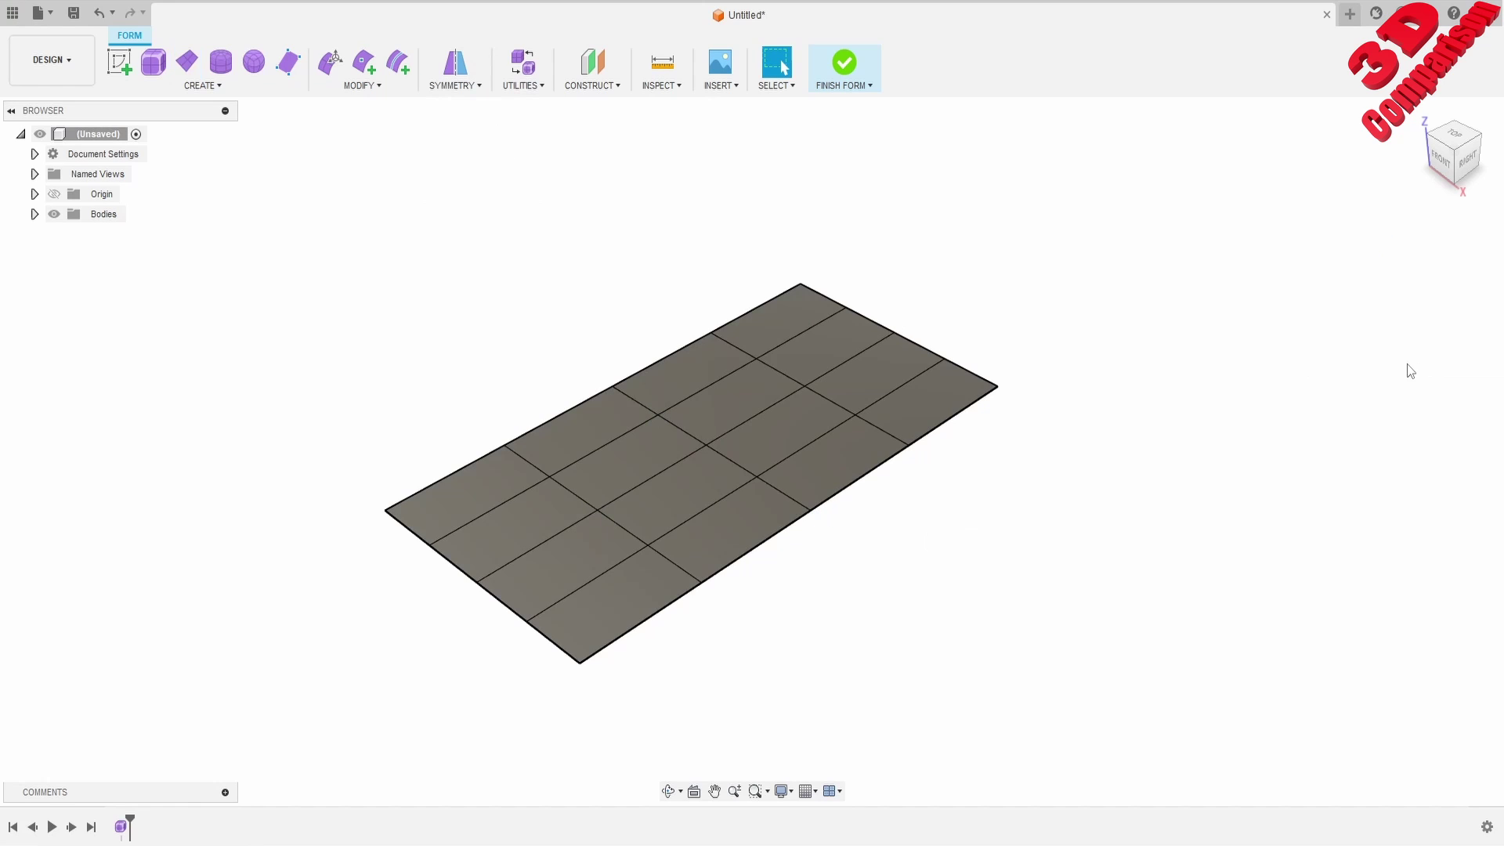
shift+middle_drag(805, 475, 553, 389)
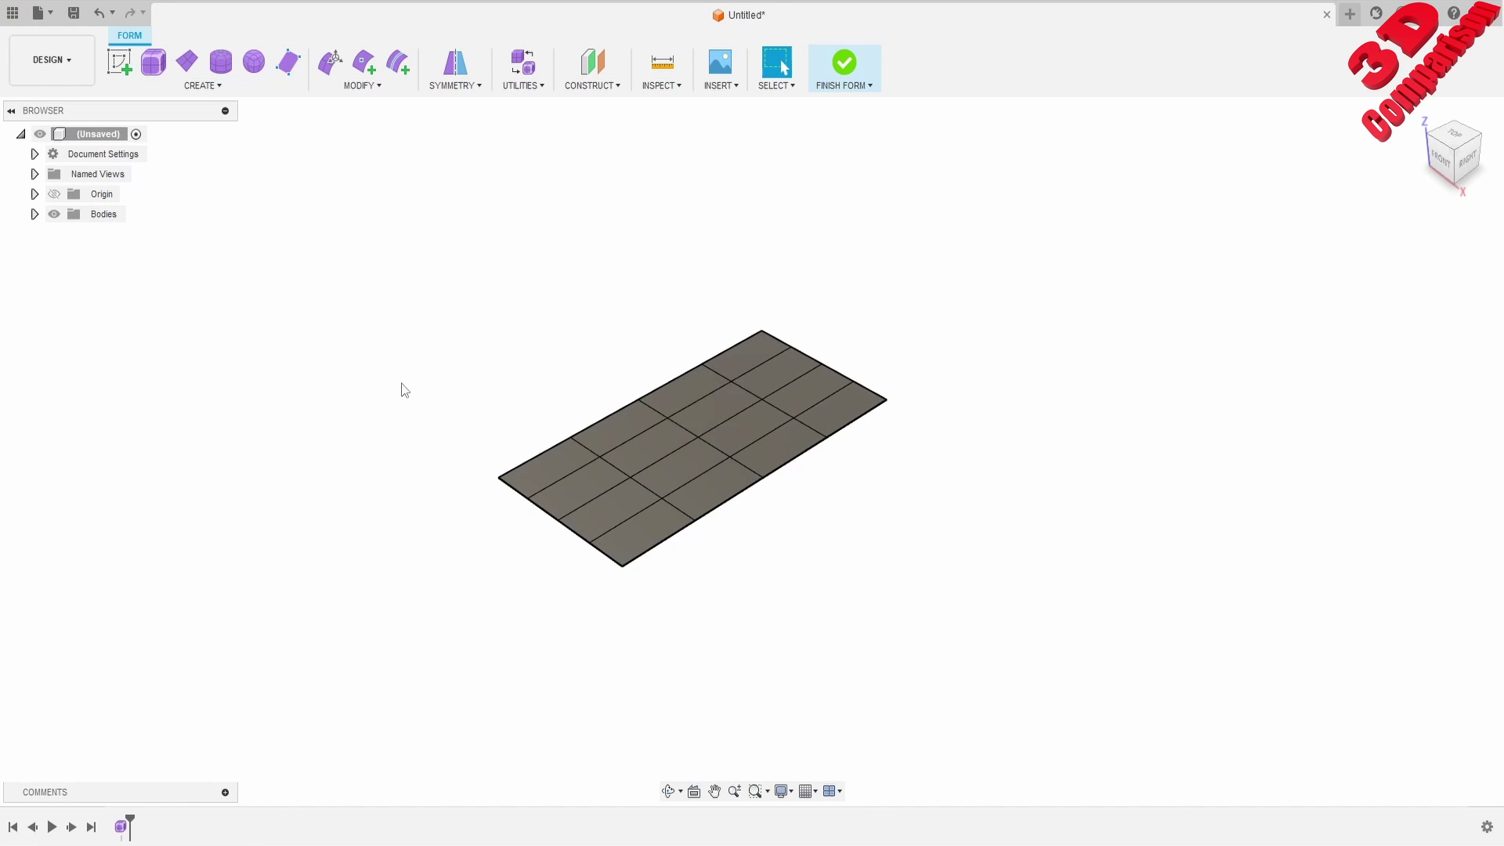
- Create a copy of the plane body moved 50 mm upward along Z
click(35, 215)
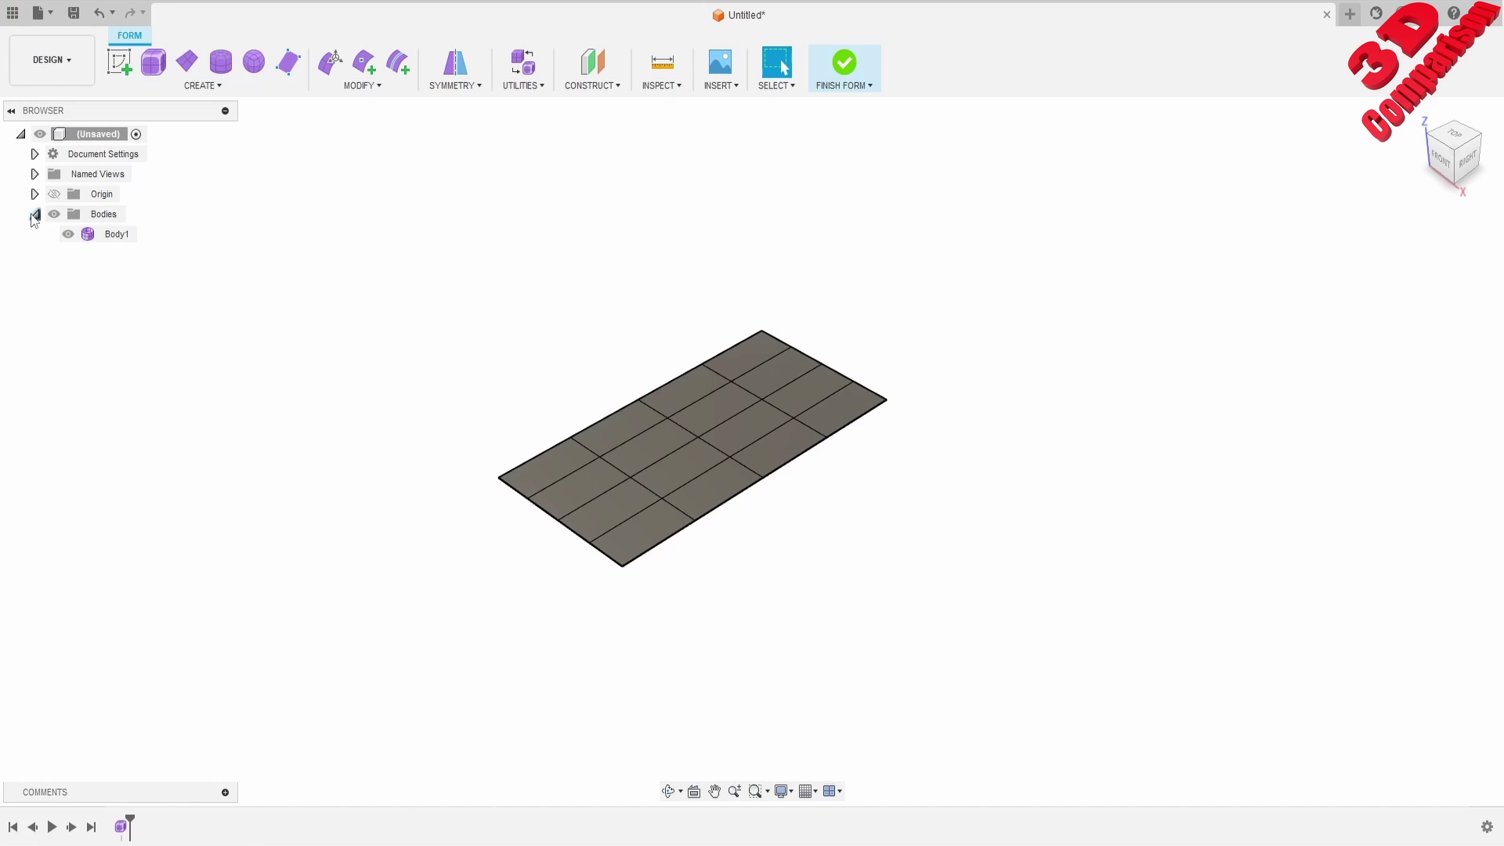
click(117, 240)
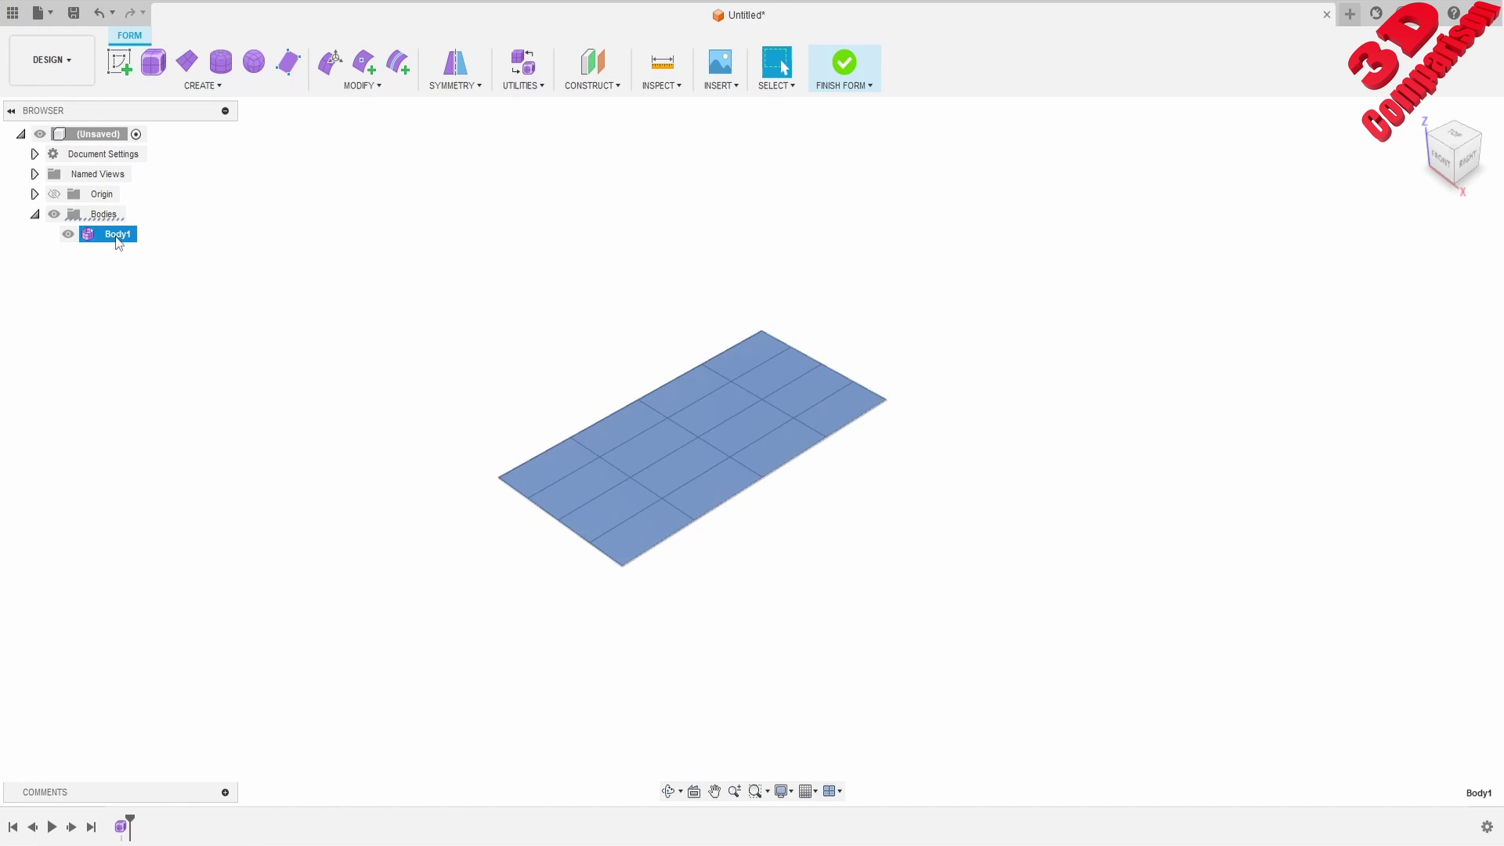
right_click(116, 238)
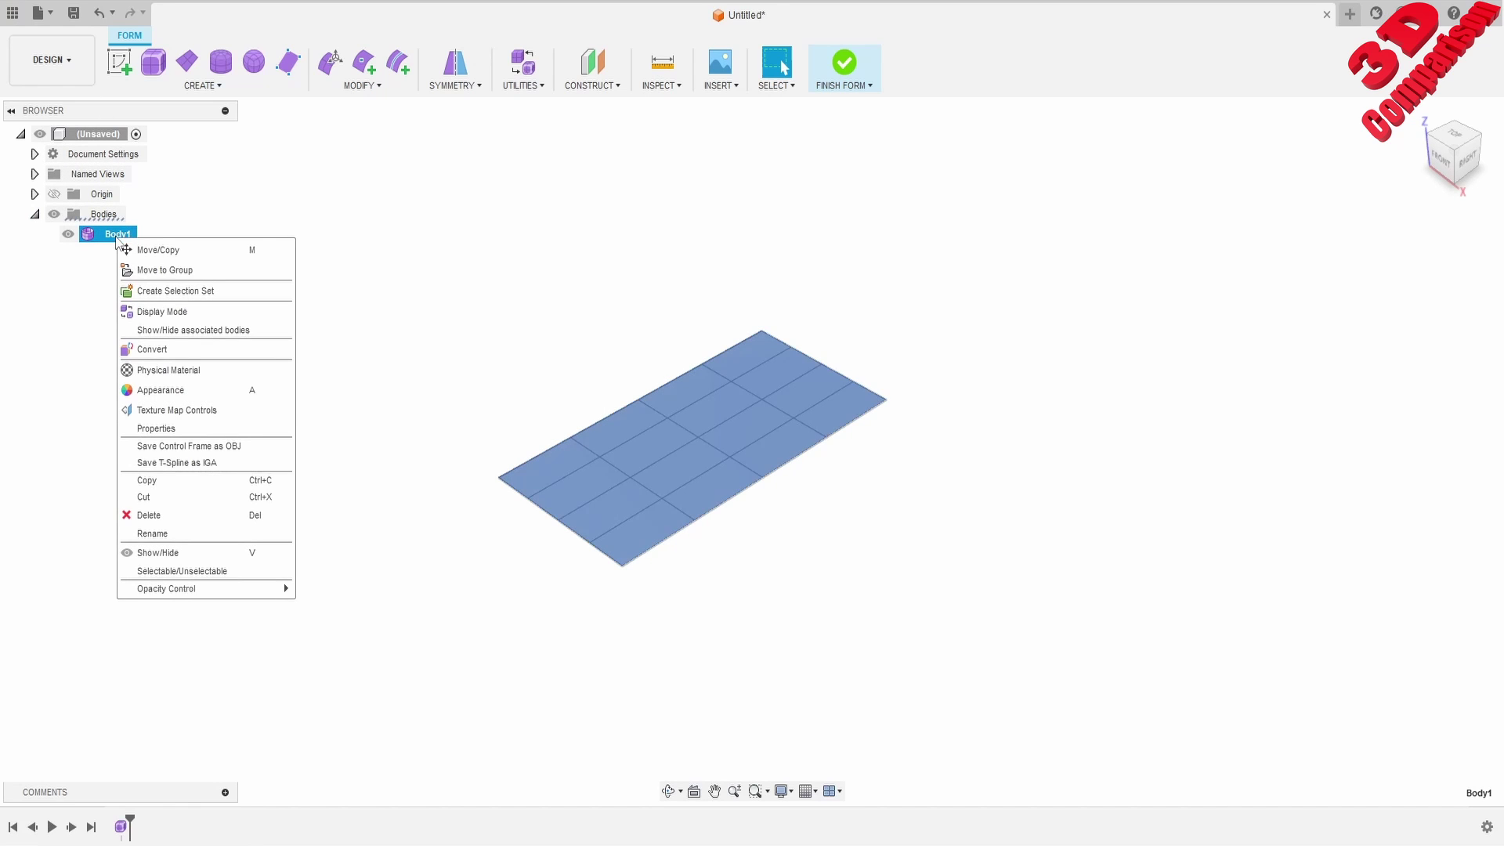
click(276, 251)
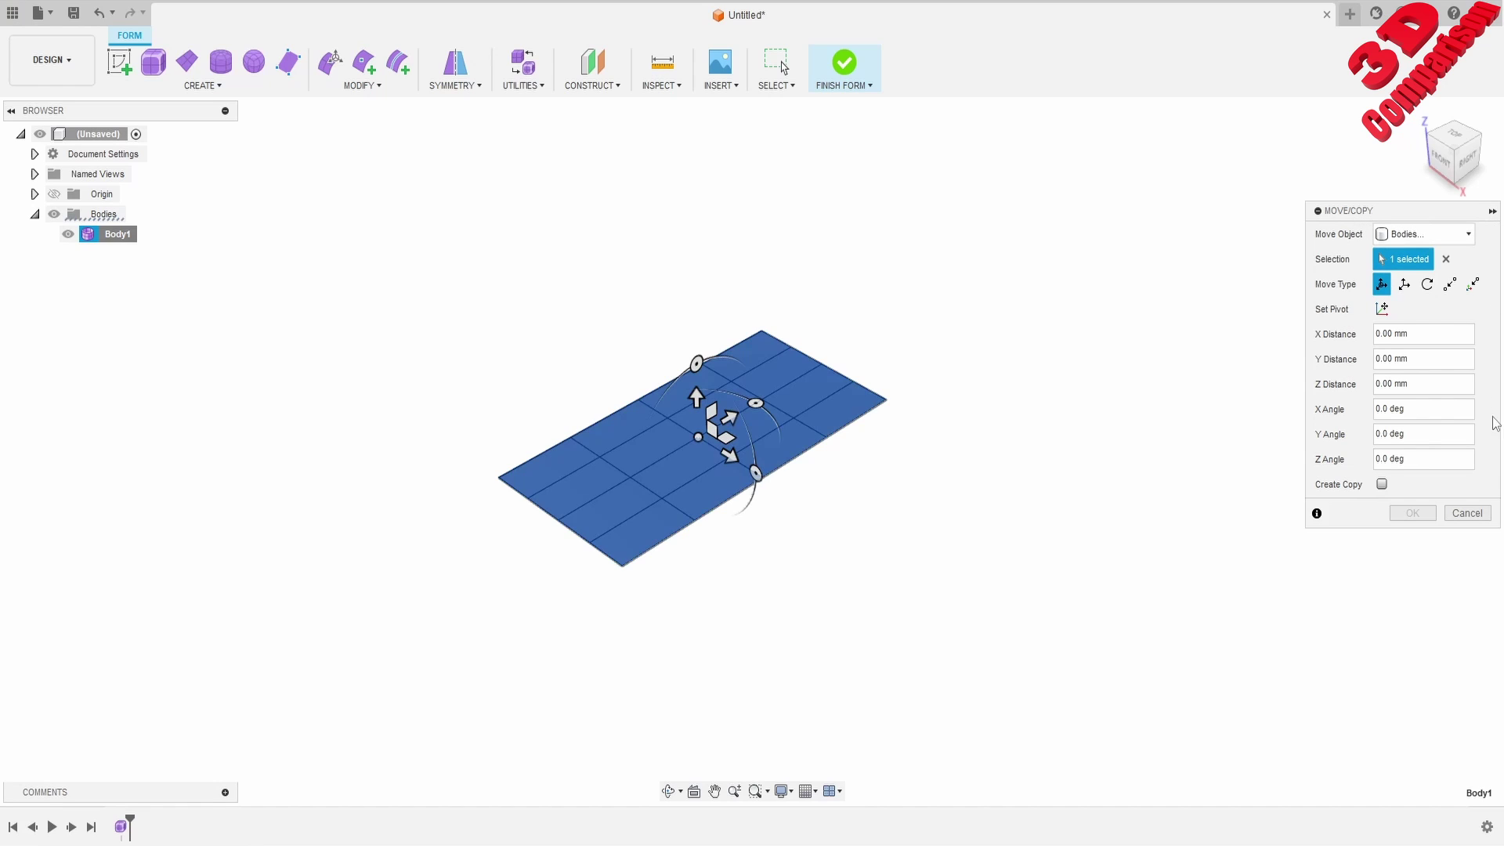
click(1382, 485)
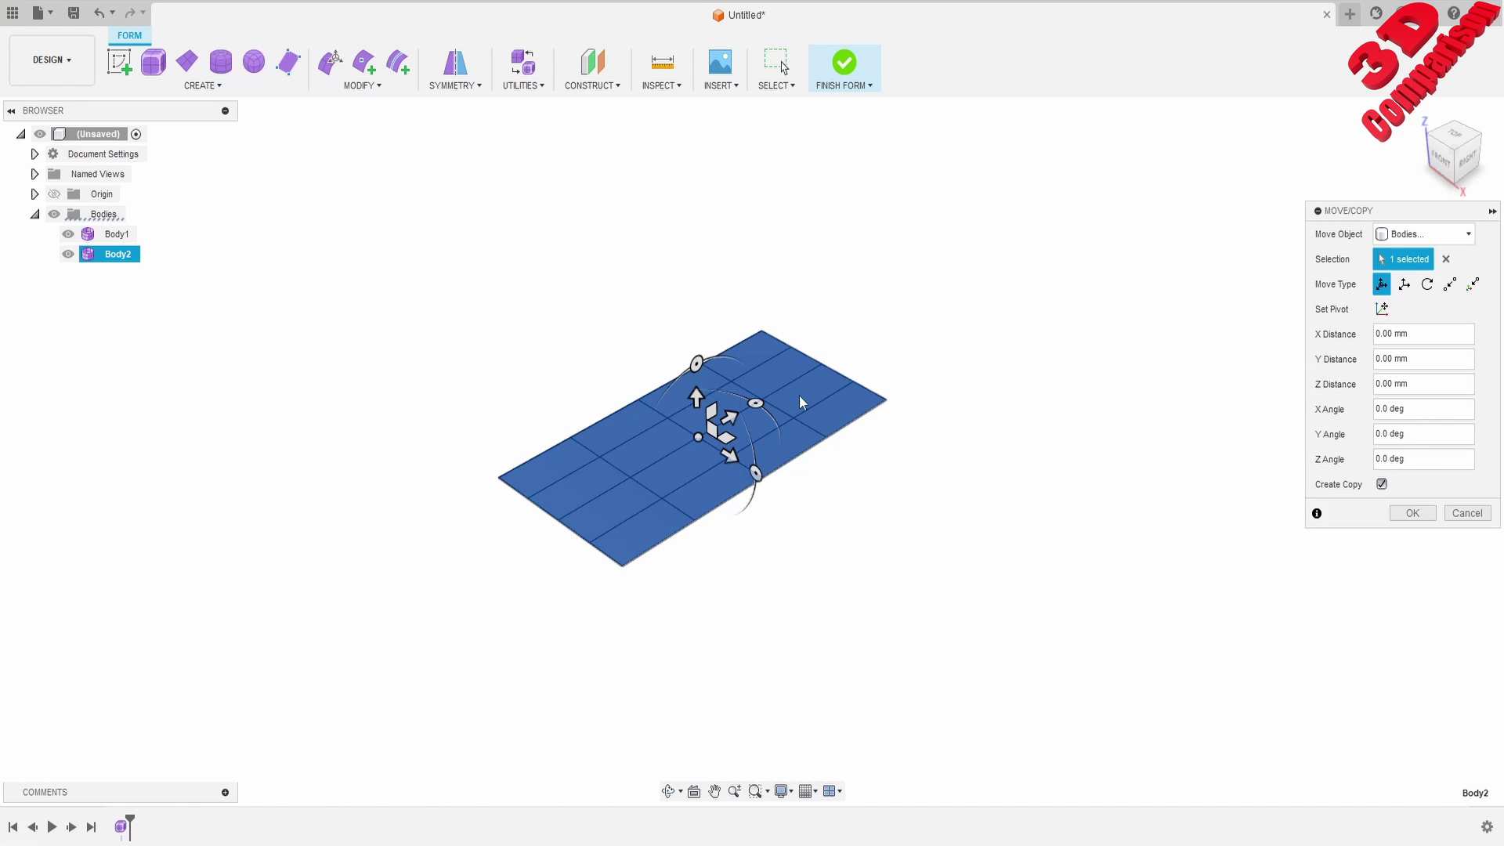
drag(700, 393, 694, 222)
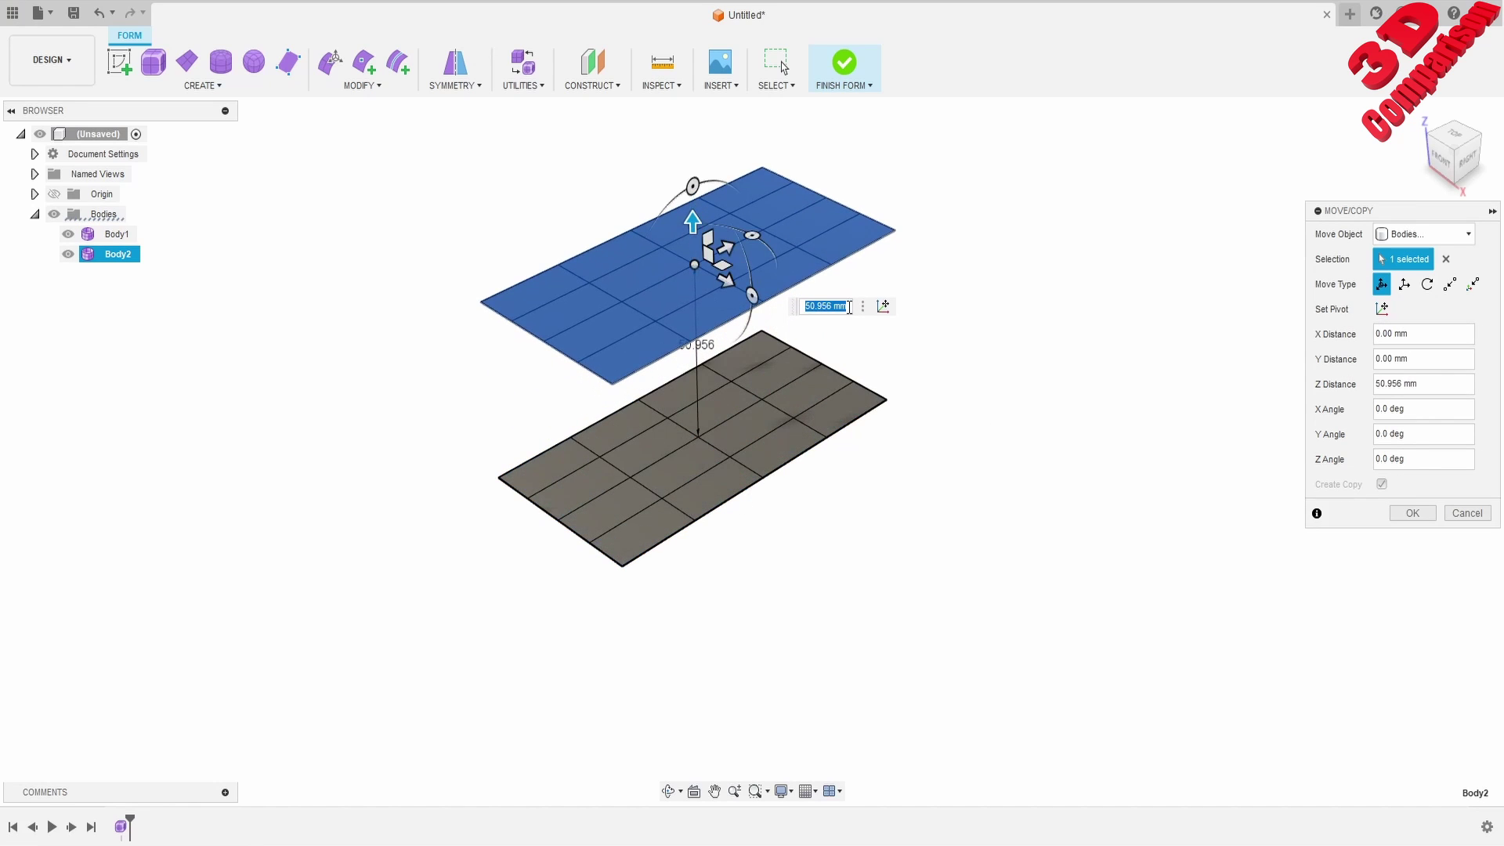
text(50)
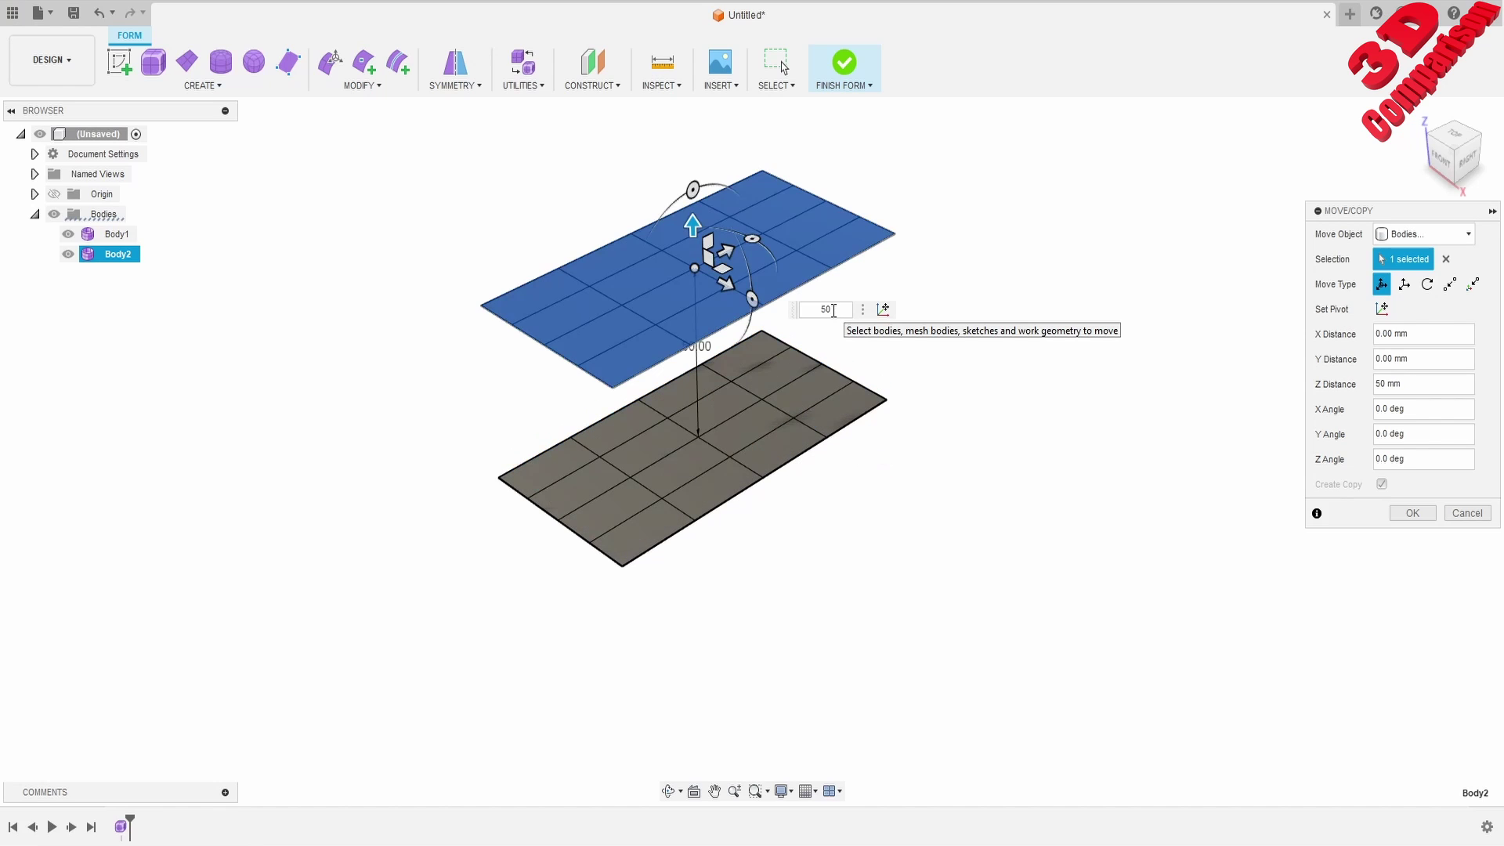
key(Tab)
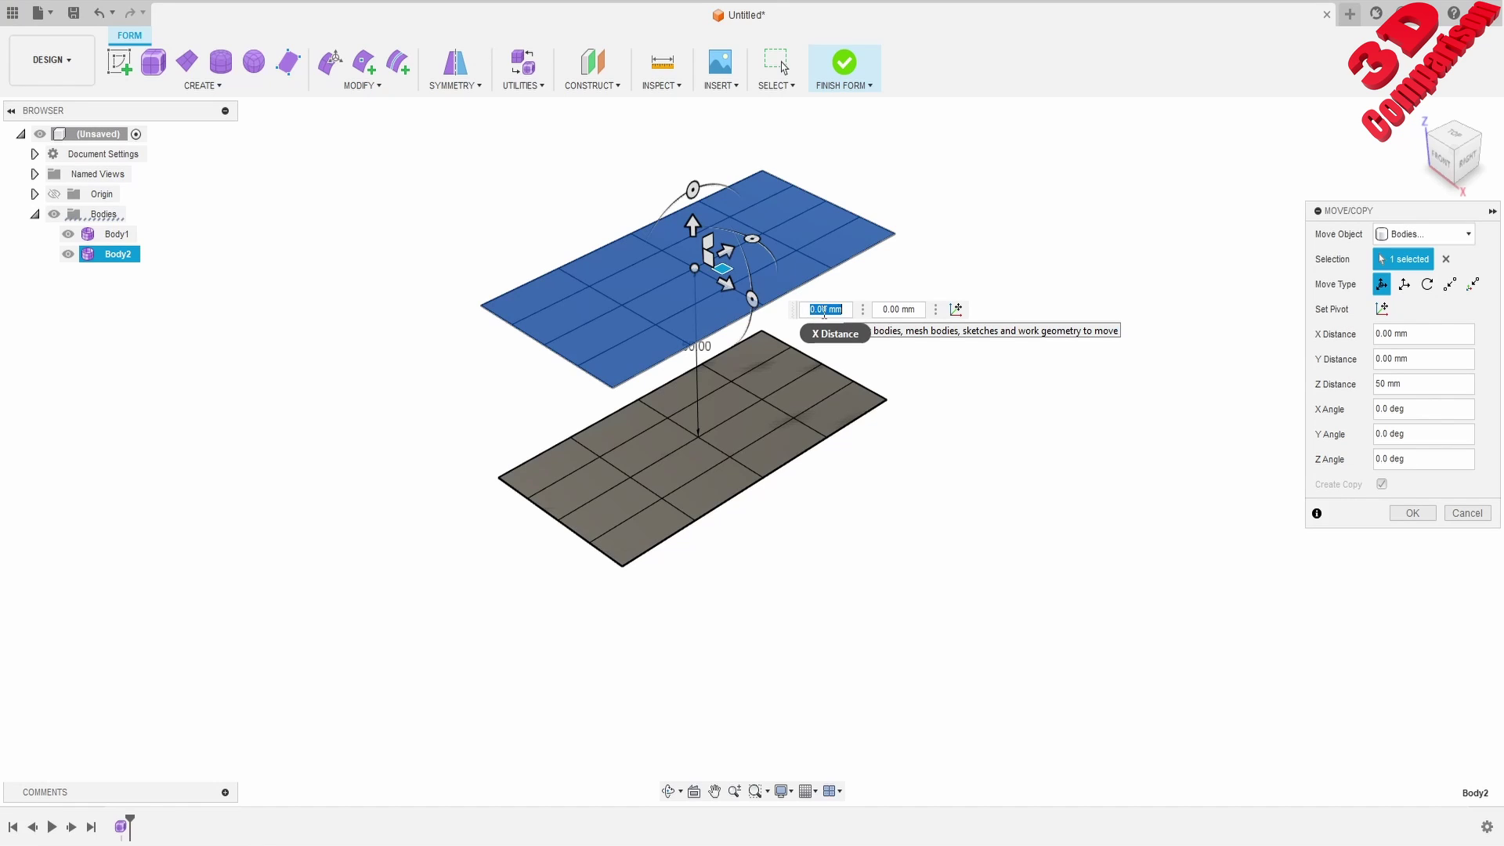
click(1412, 515)
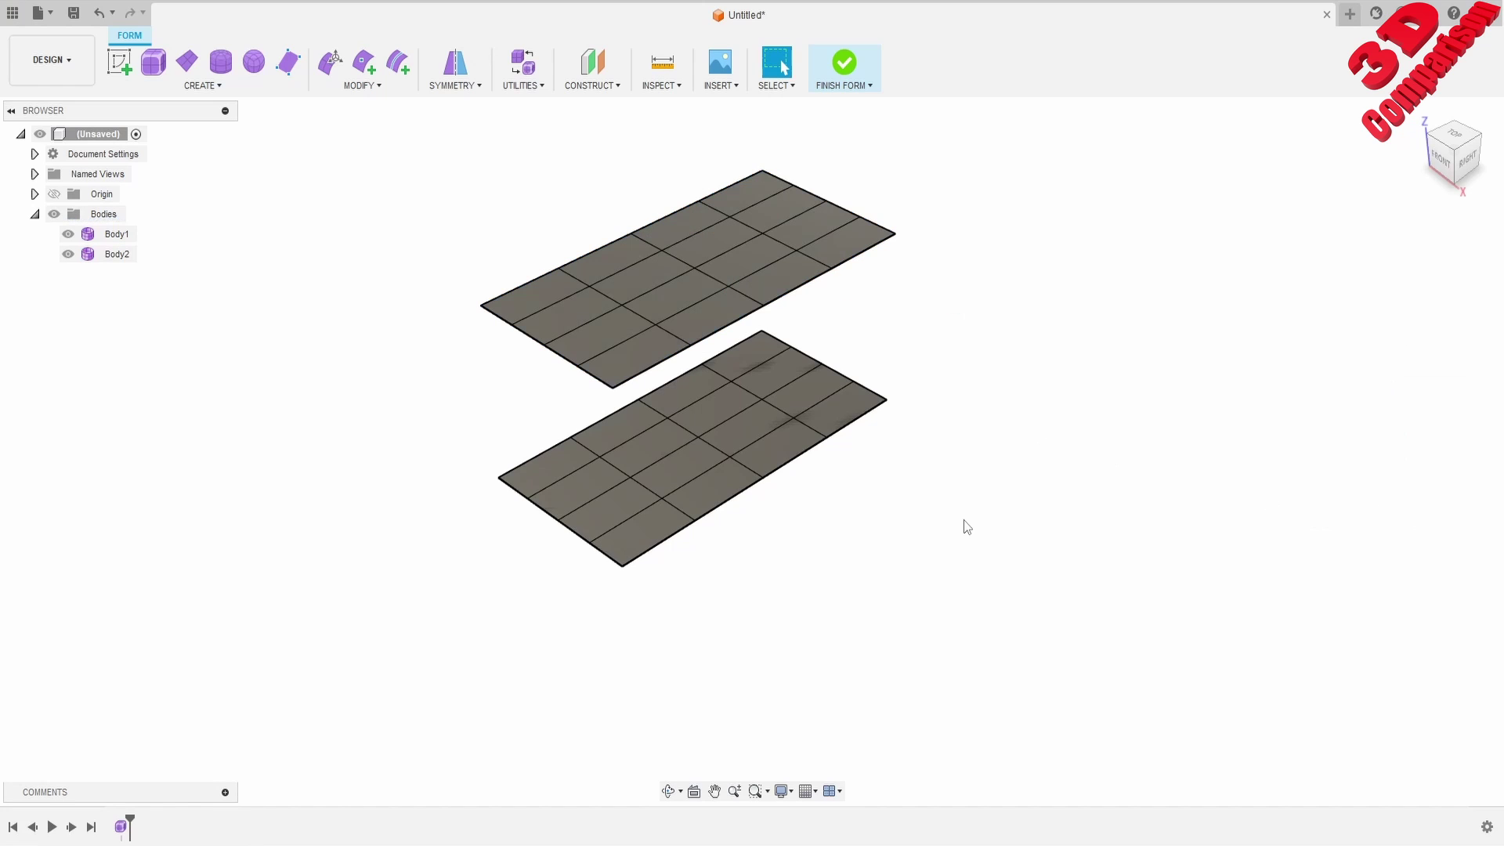
- Start a Bridge between the two planes and pick all four boundary edges along one long side of the upper plane as Side 1
click(729, 401)
shift+middle_drag(729, 401, 893, 191)
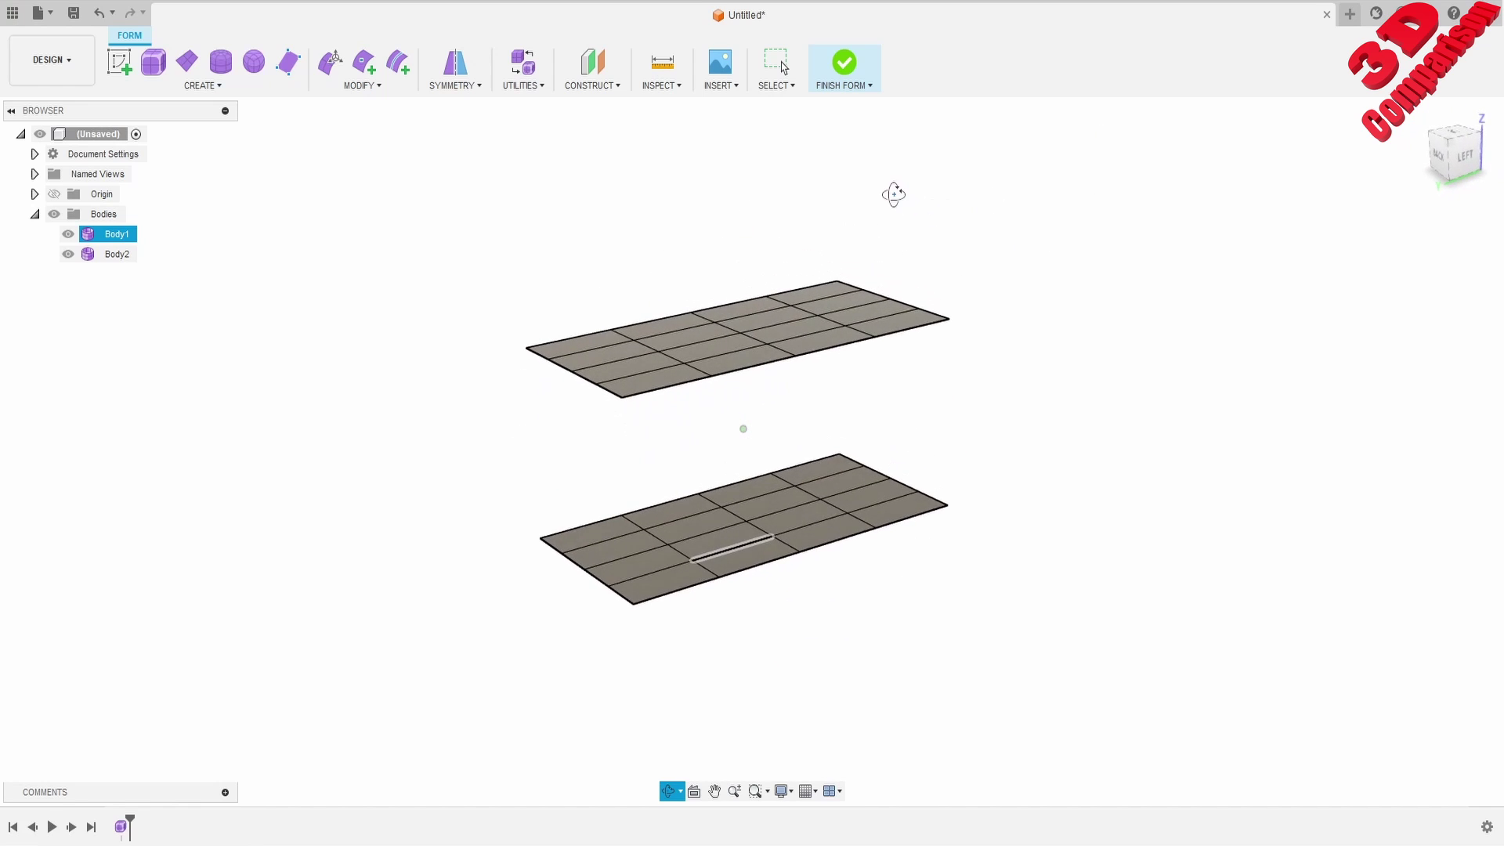
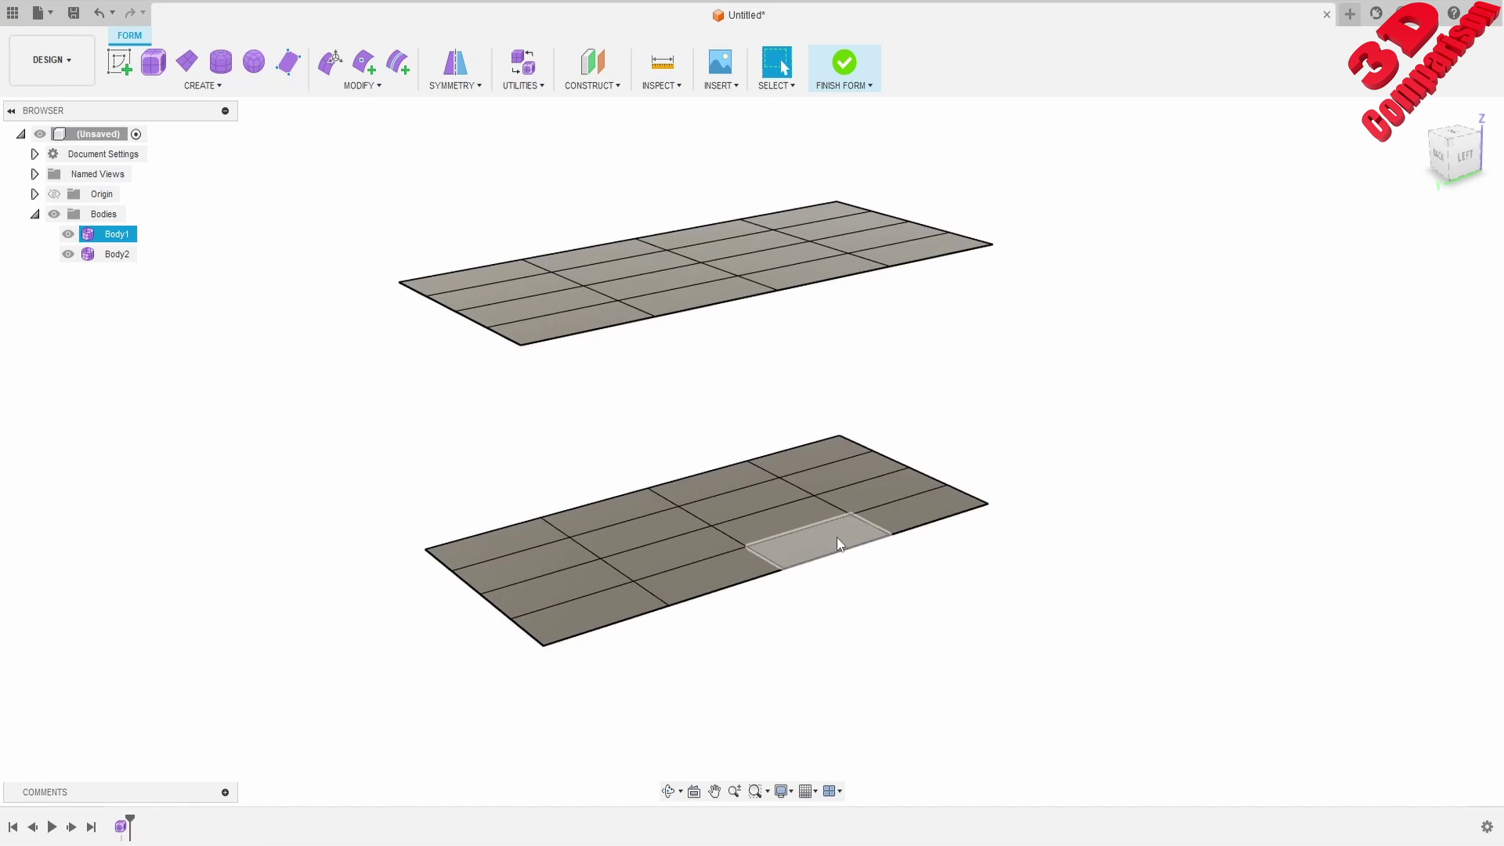
click(678, 360)
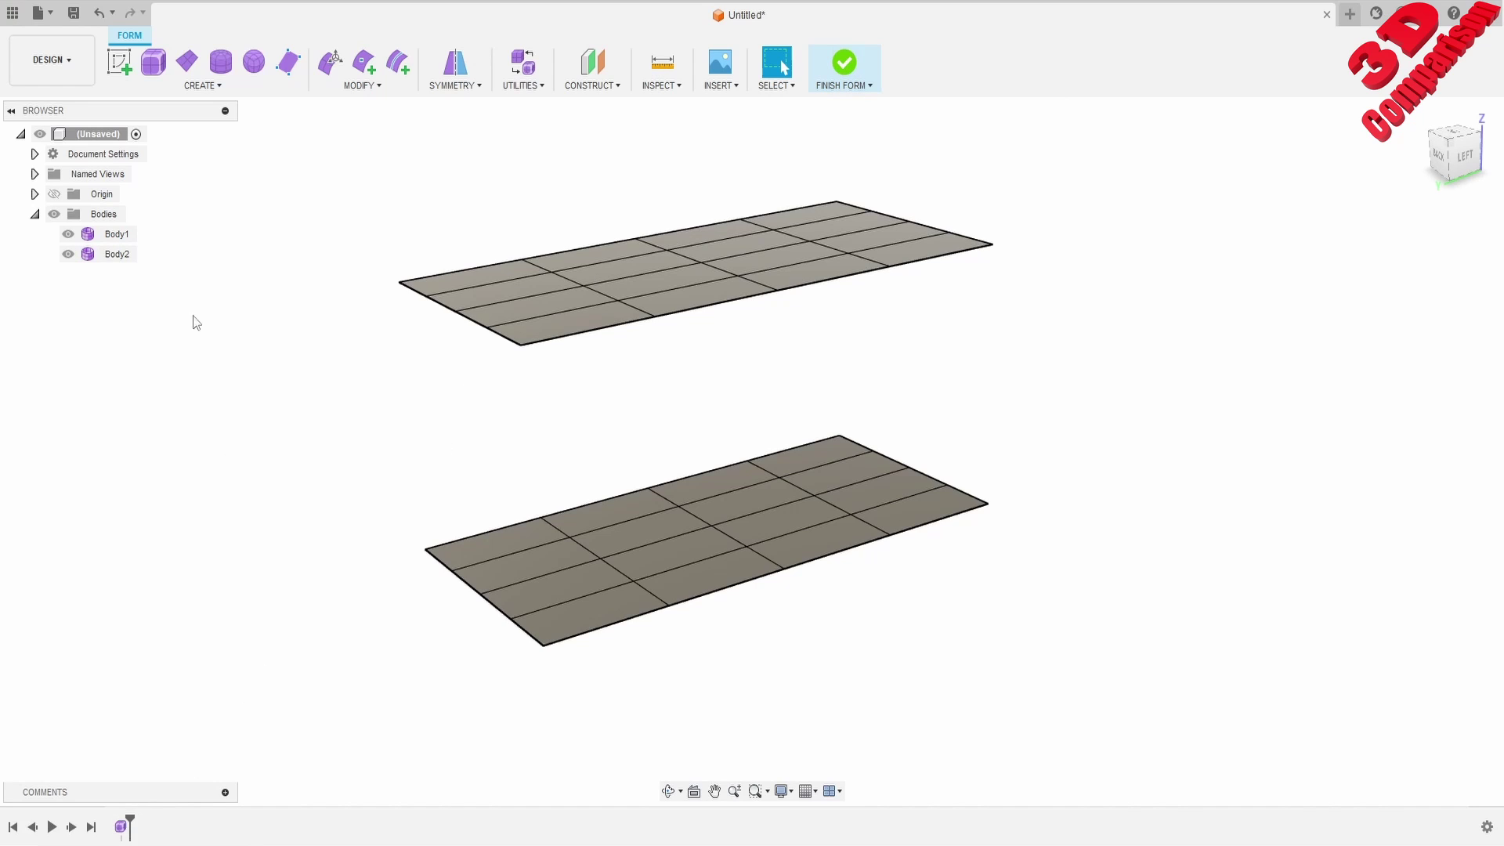
click(332, 86)
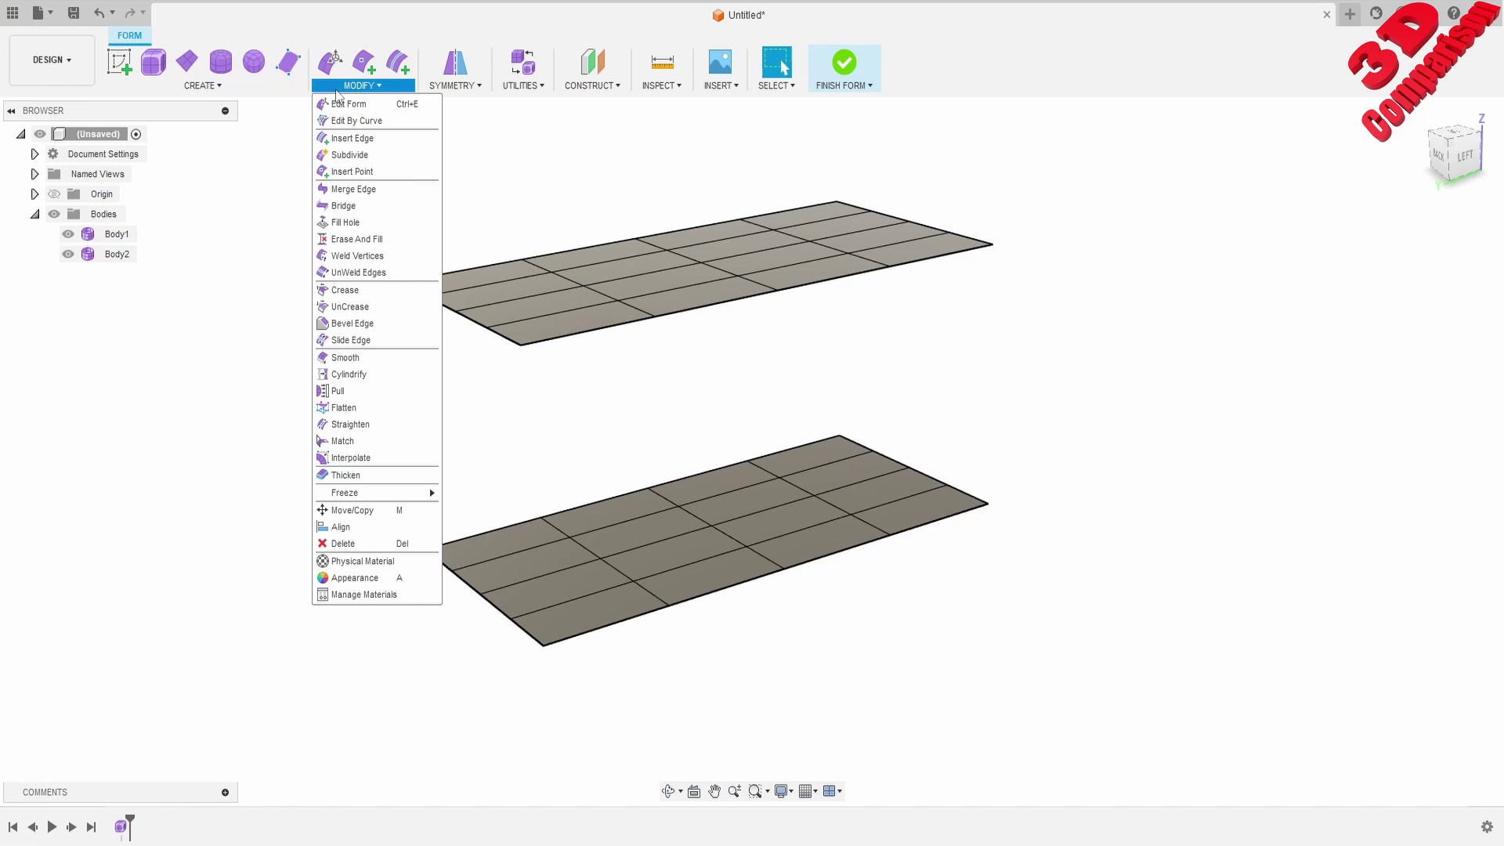
click(359, 205)
scroll(680, 336, up, 2)
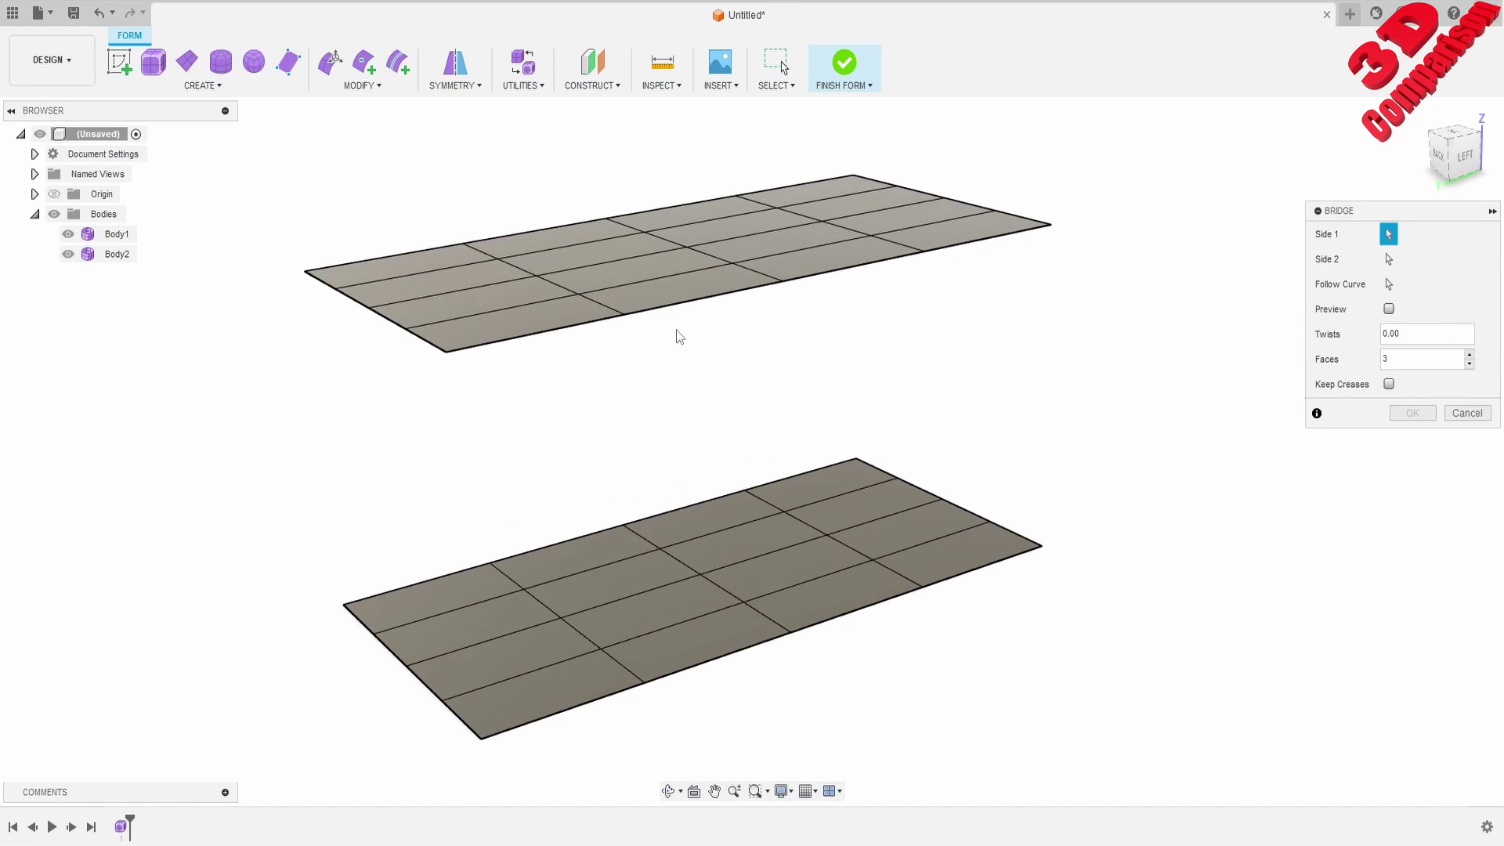
click(608, 321)
click(722, 294)
click(866, 263)
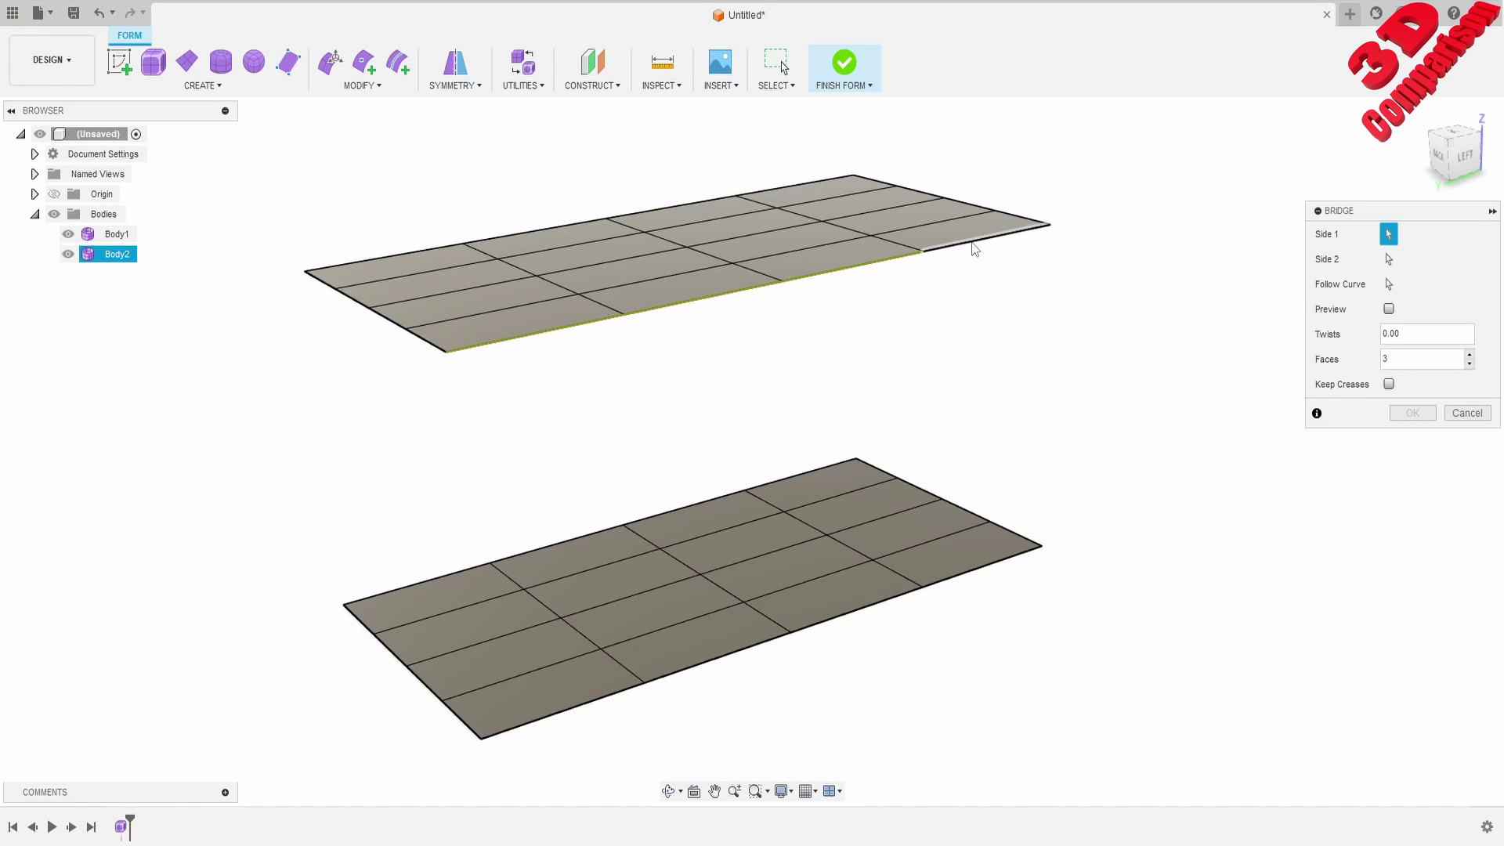
click(981, 247)
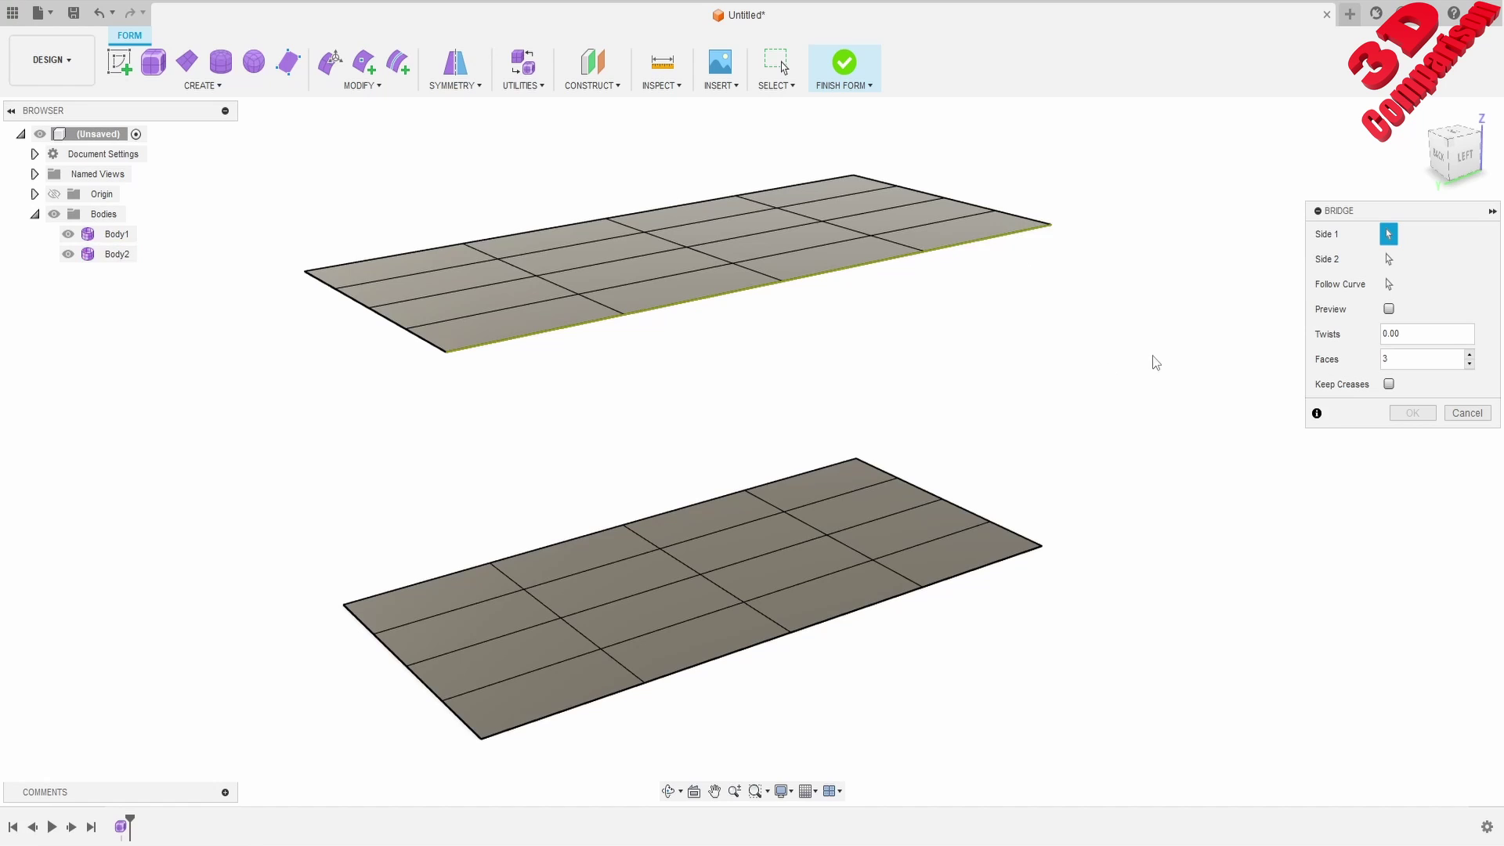
- Pick the four matching boundary edges along the same long side of the lower plane as Side 2 of the bridge
click(1388, 258)
click(571, 708)
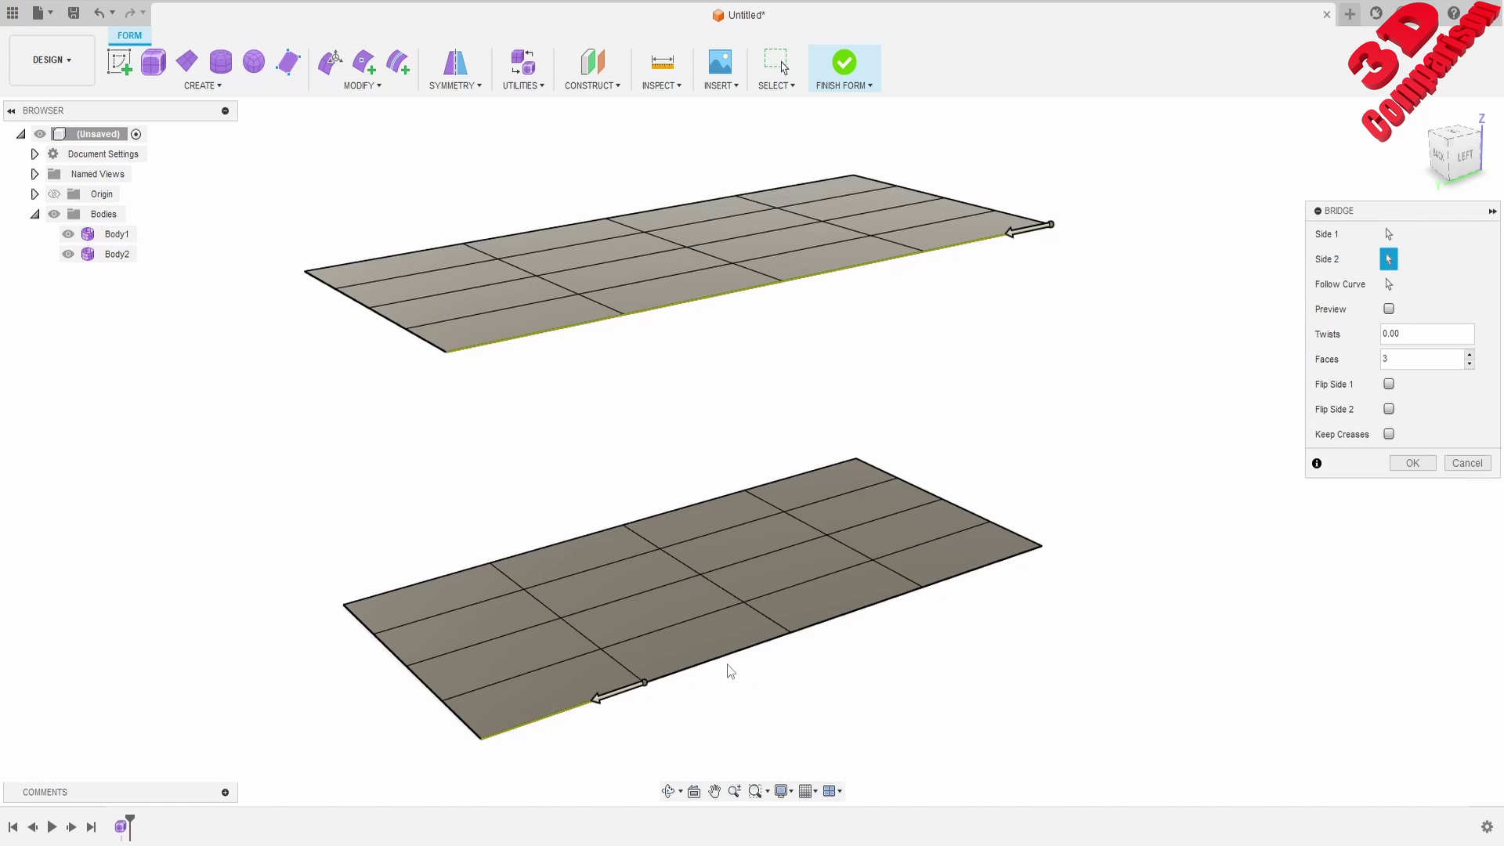
click(740, 658)
click(838, 618)
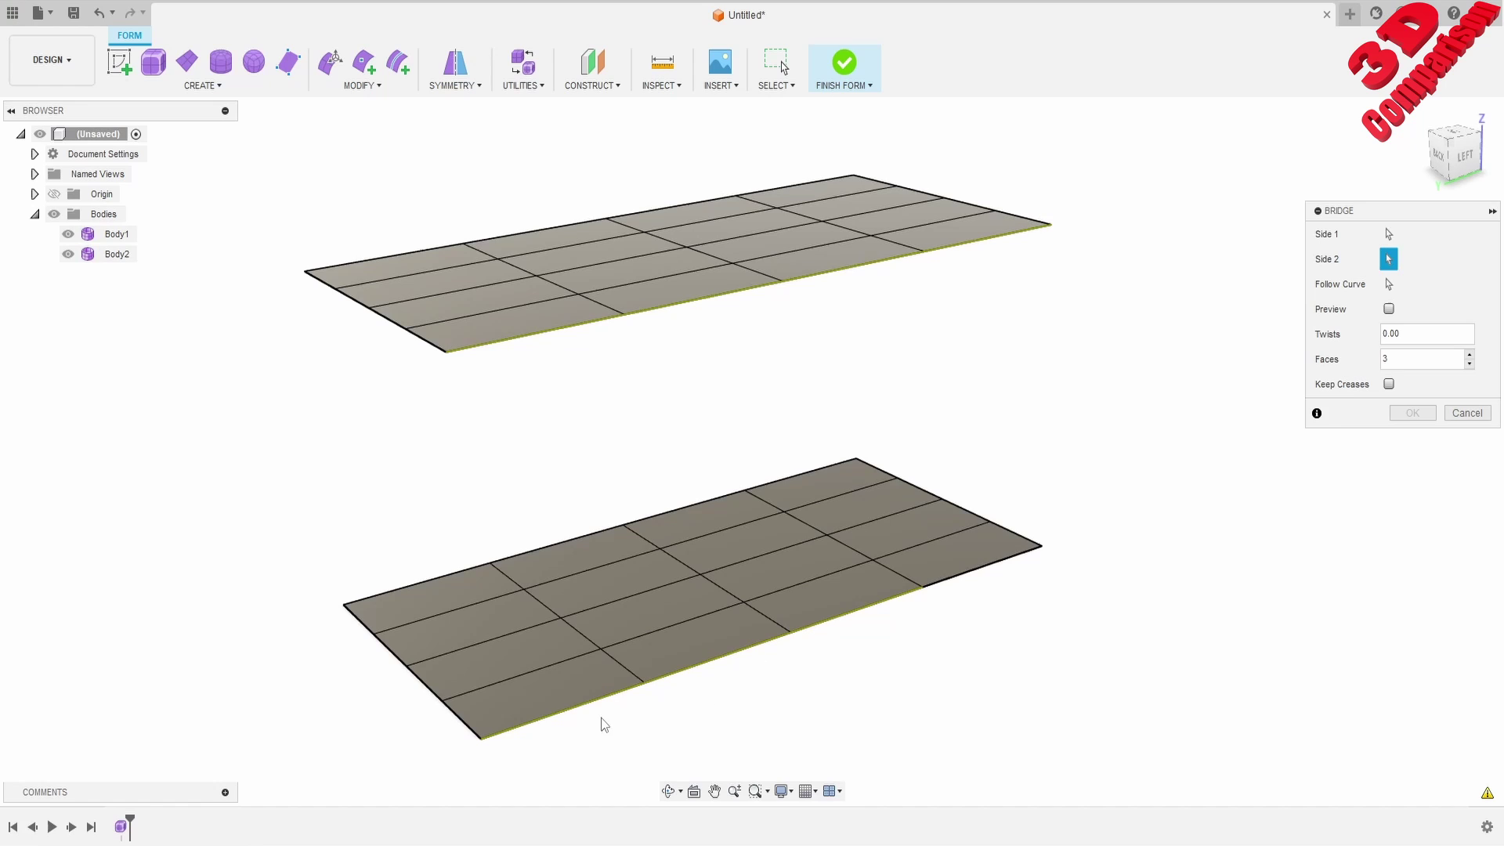
click(988, 570)
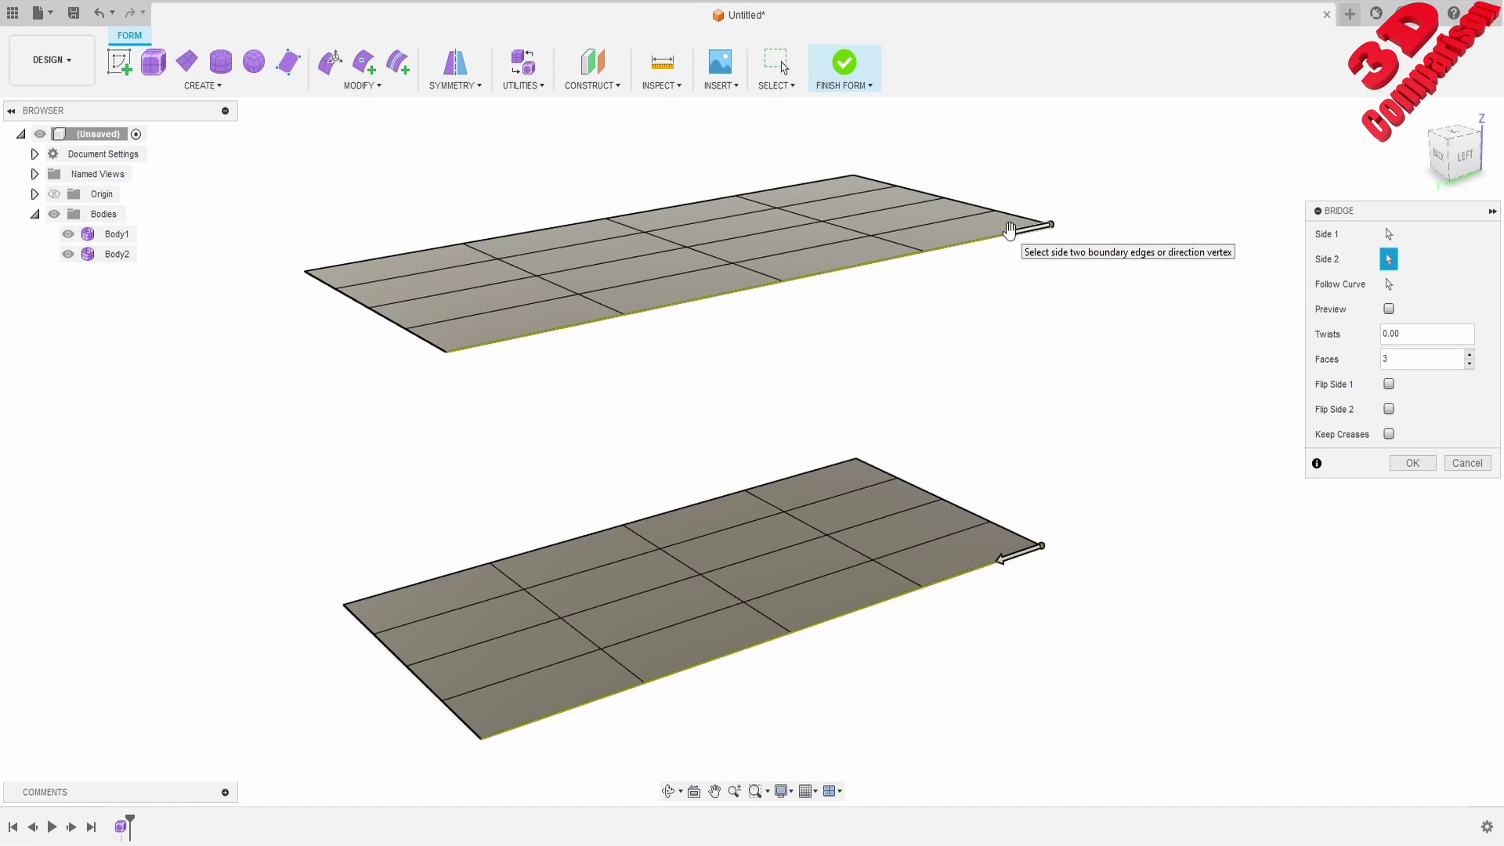
- Turn on the bridge preview, try 2 faces, and create the bridge with 3 faces
click(1389, 309)
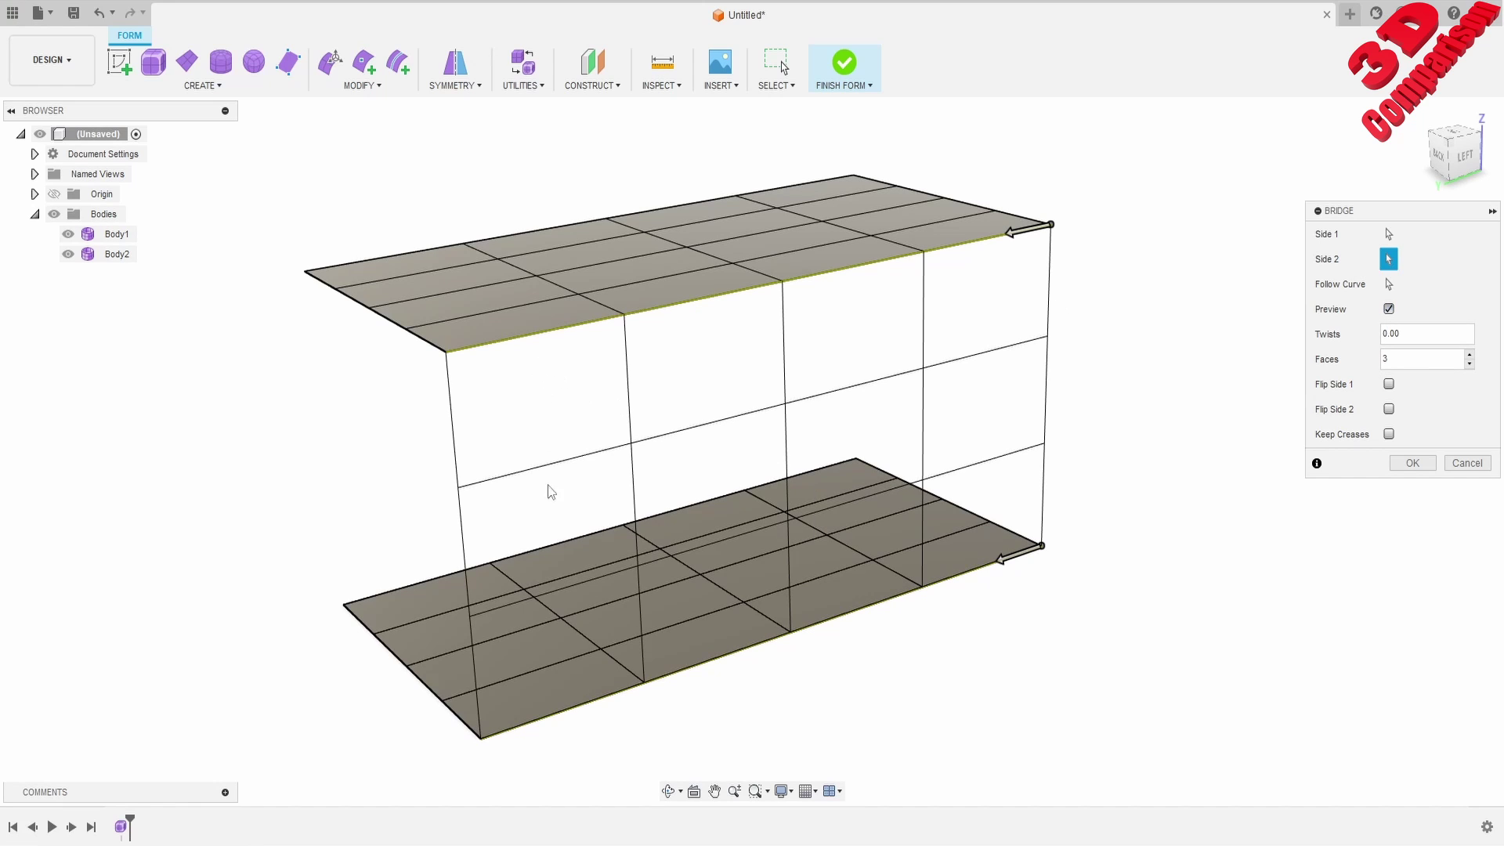
middle_drag(721, 423, 742, 399)
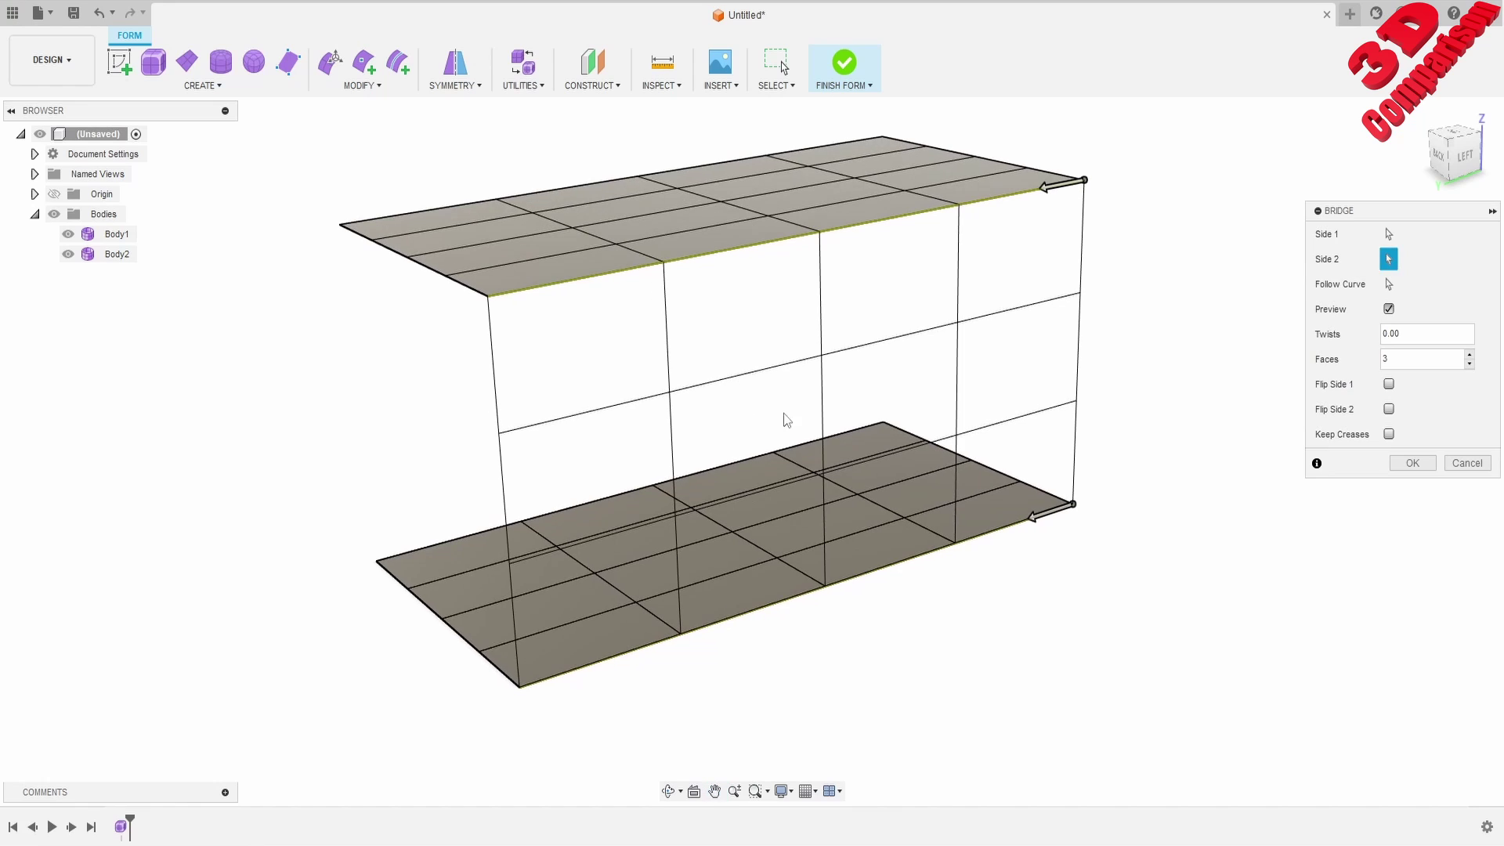
click(1470, 363)
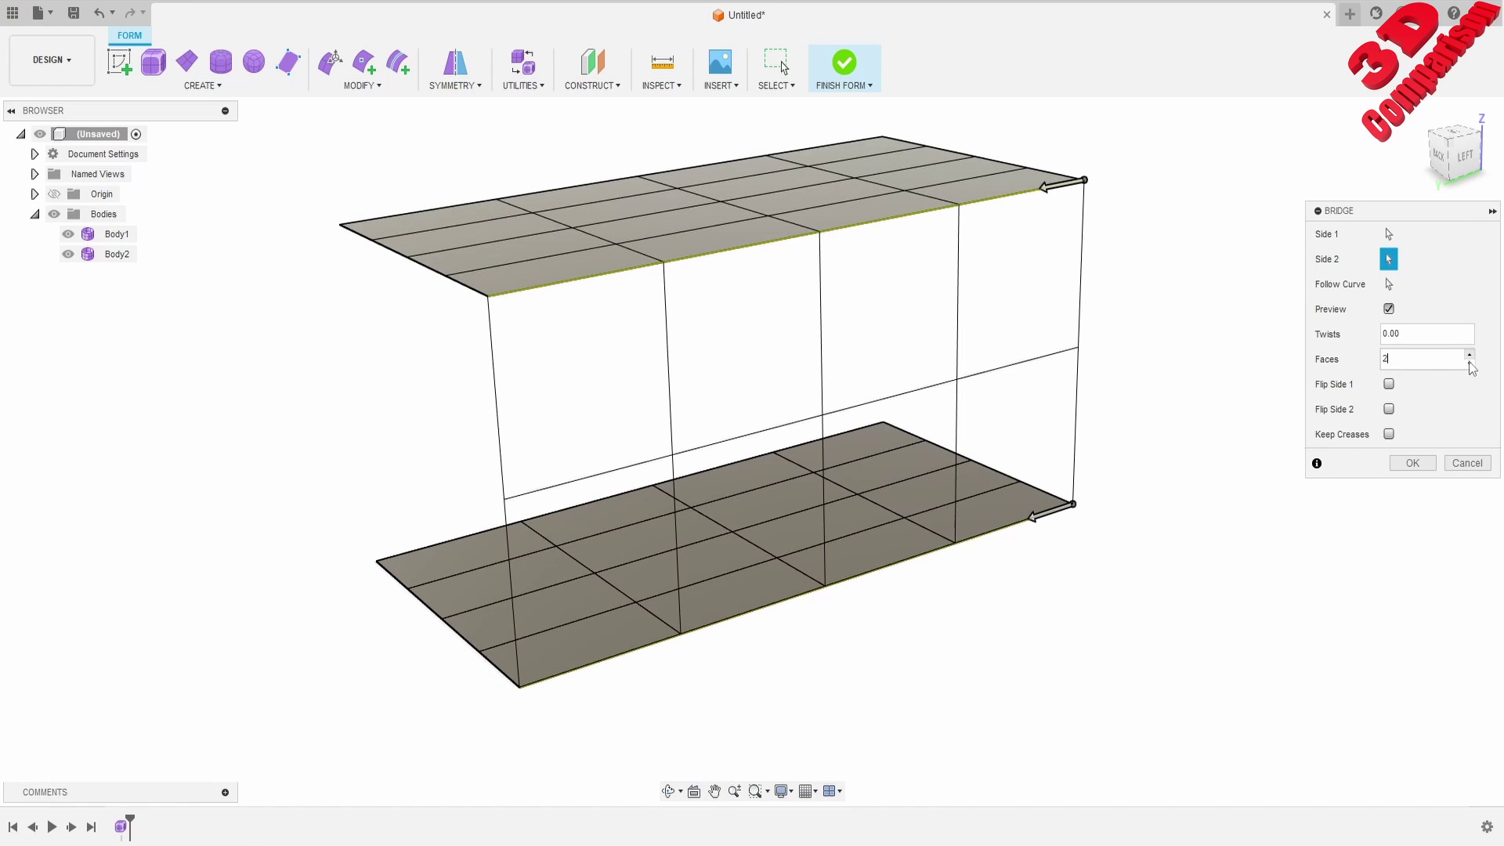
click(1470, 354)
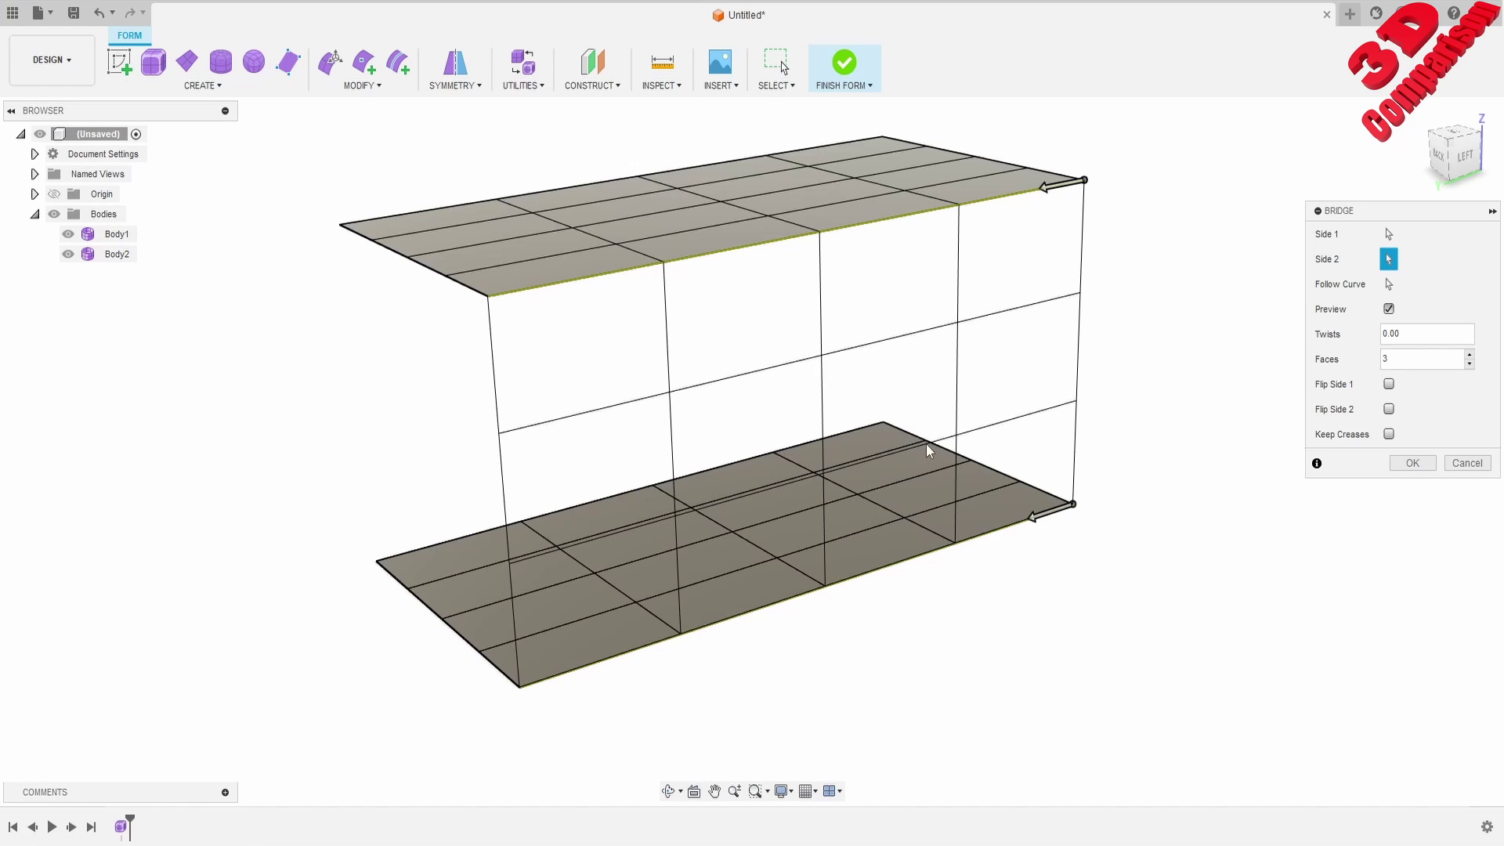
click(1415, 464)
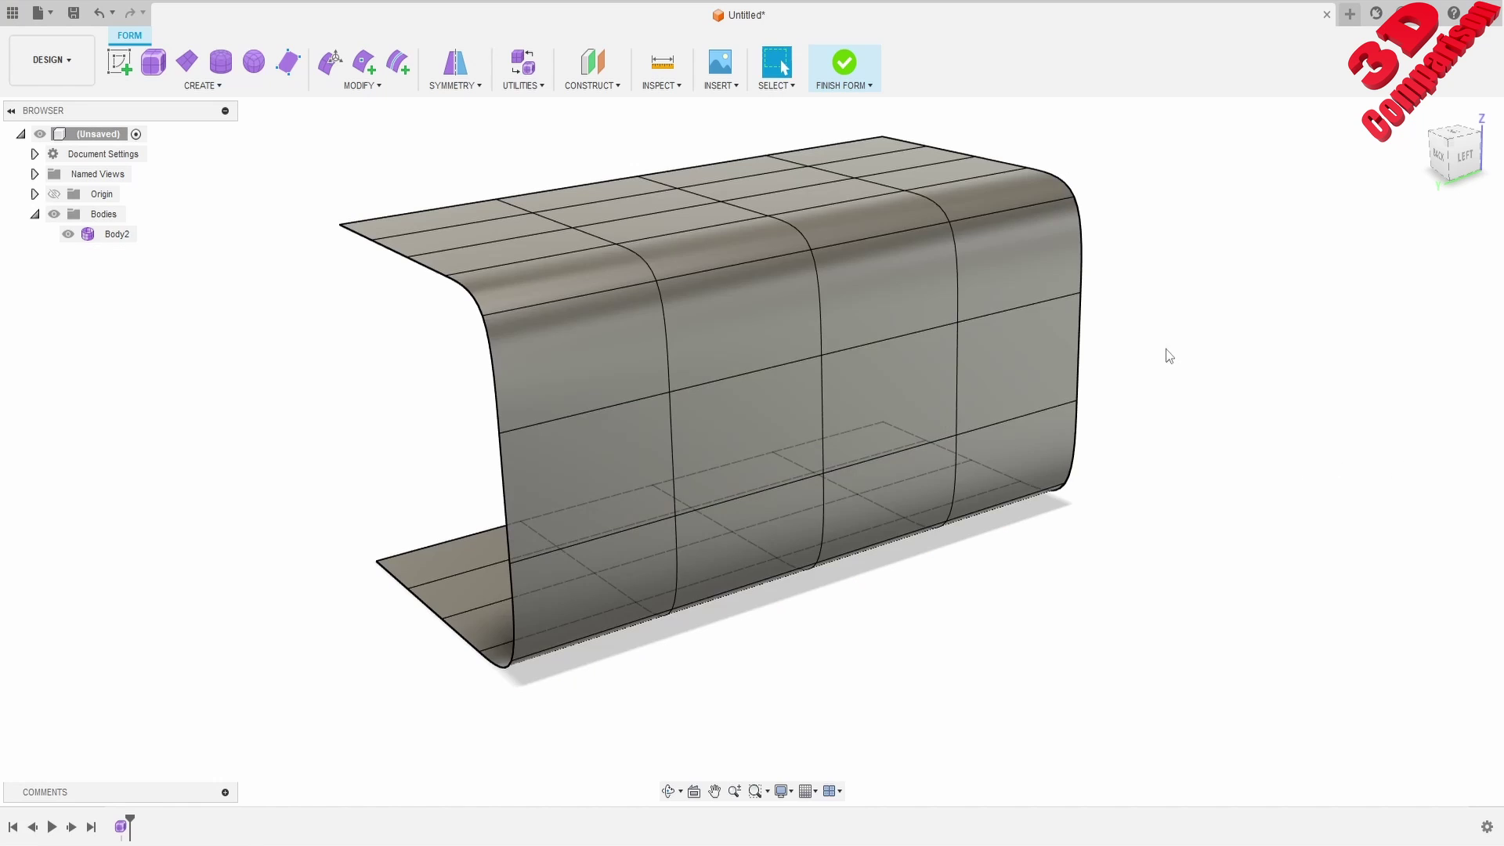
- Crease the four edges along the upper bend where the bridged wall meets the upper plane
shift+middle_drag(611, 405, 664, 293)
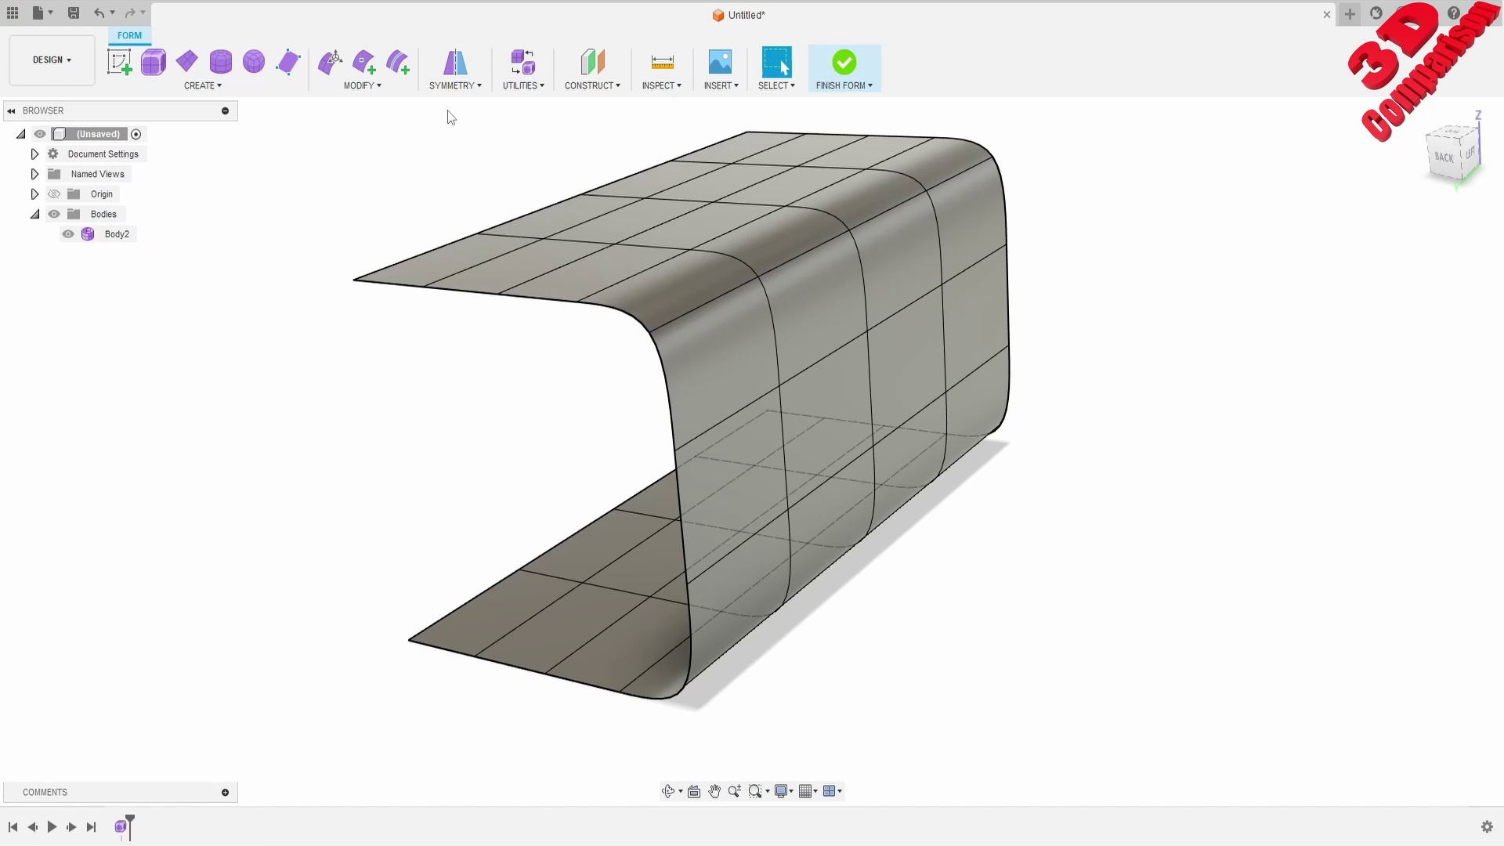
click(383, 88)
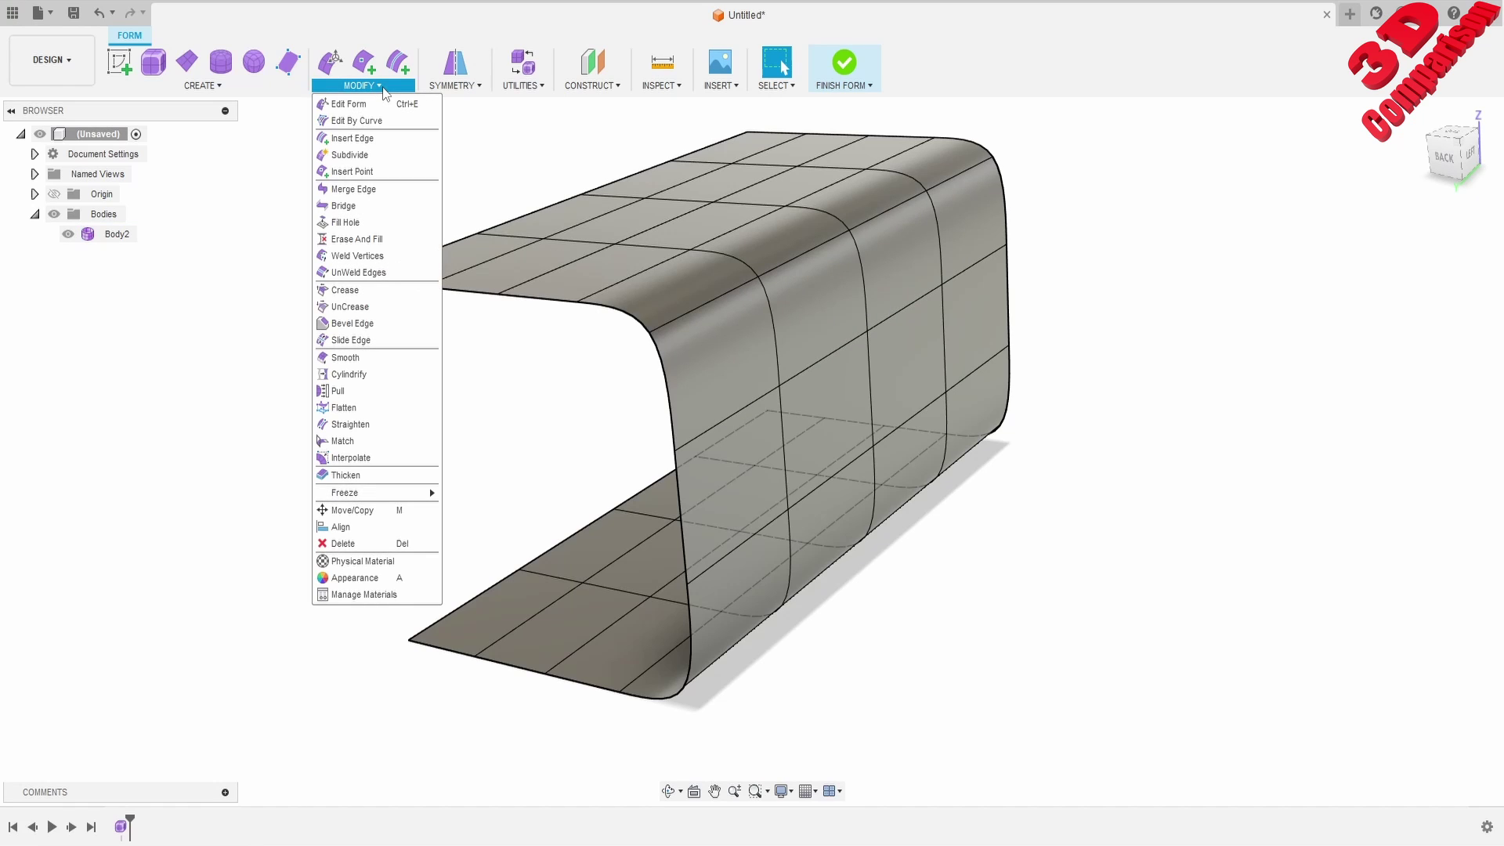
click(345, 290)
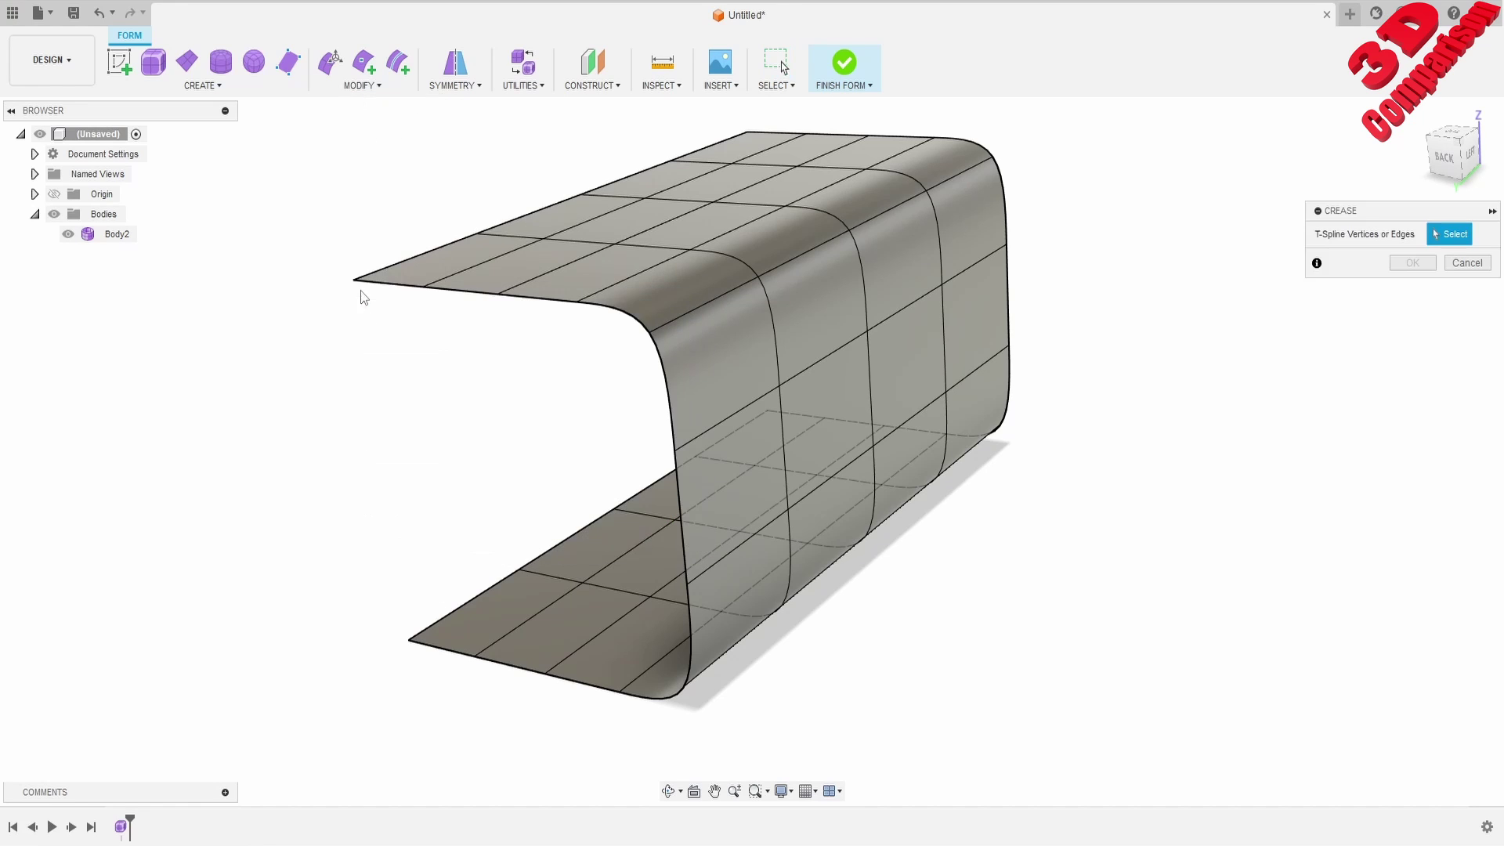
click(698, 306)
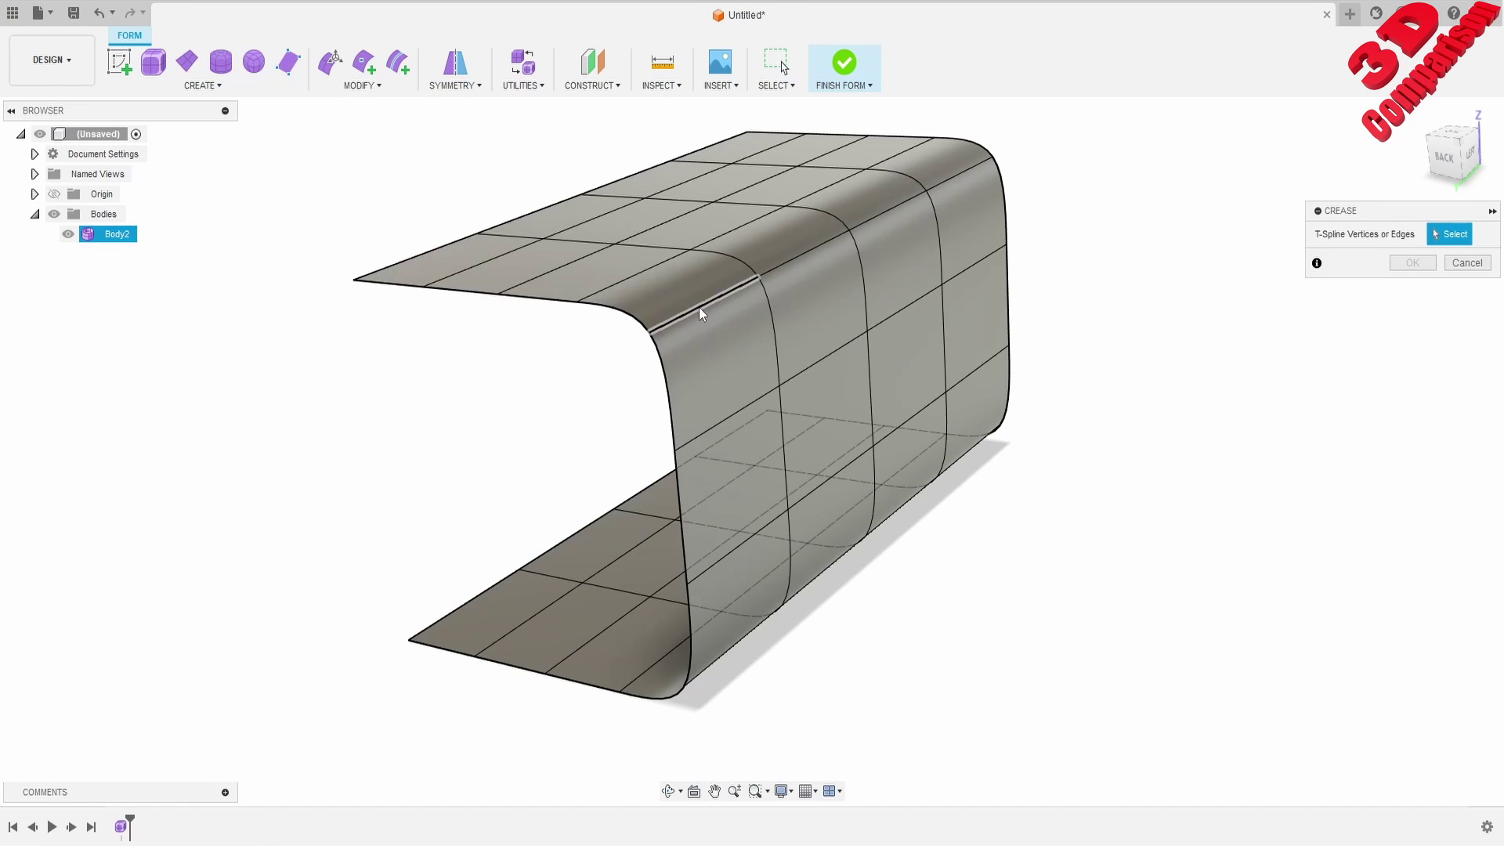
click(819, 235)
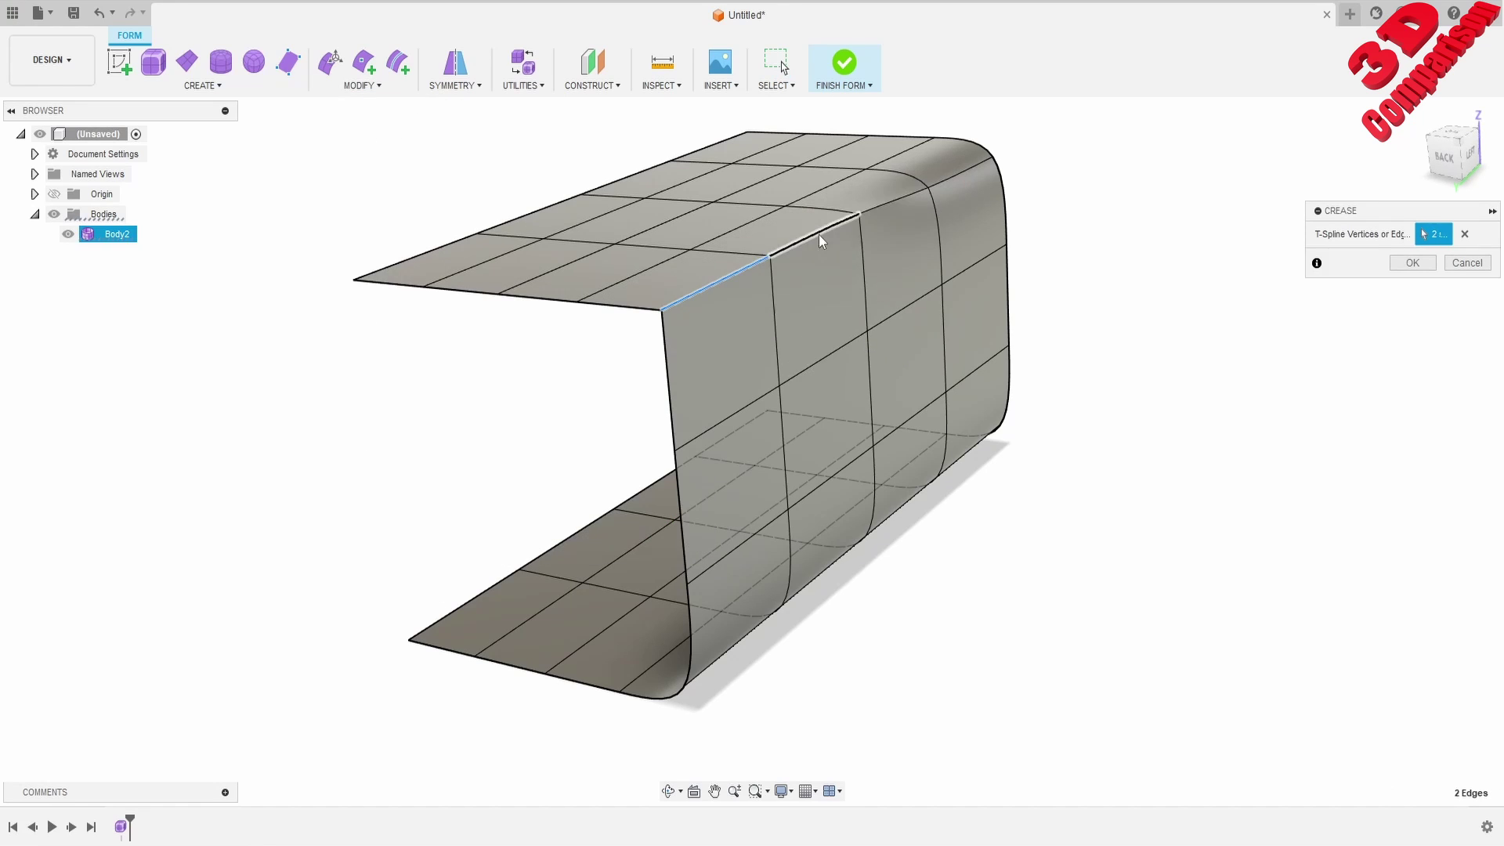
click(872, 210)
click(952, 174)
shift+middle_drag(927, 322, 865, 272)
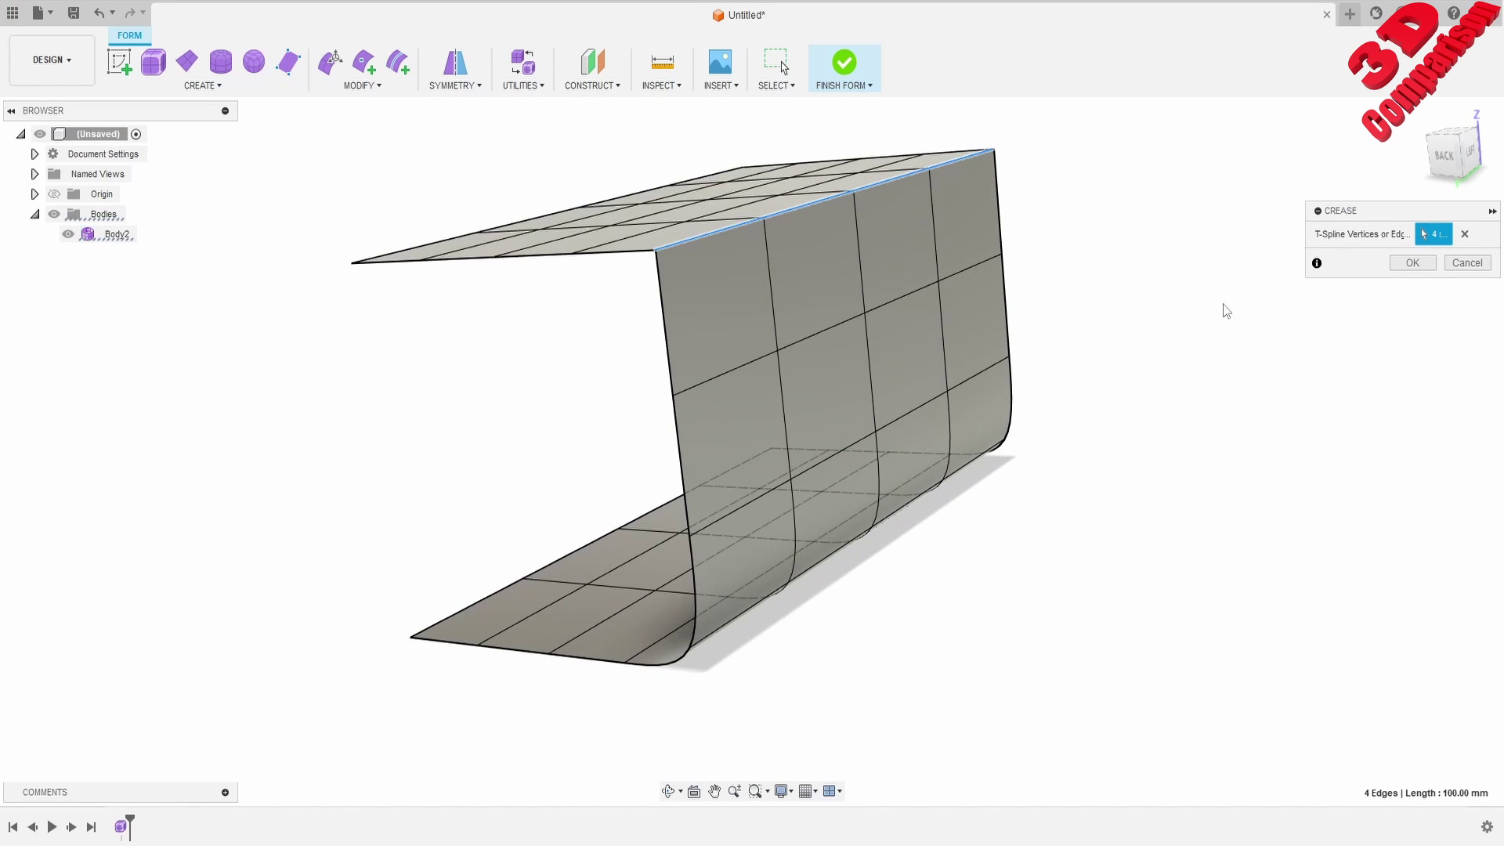
click(1406, 263)
- Start another Bridge with the upper plane's four short-side edges and the adjoining top edge of the wall as Side 1
shift+middle_drag(879, 283, 953, 315)
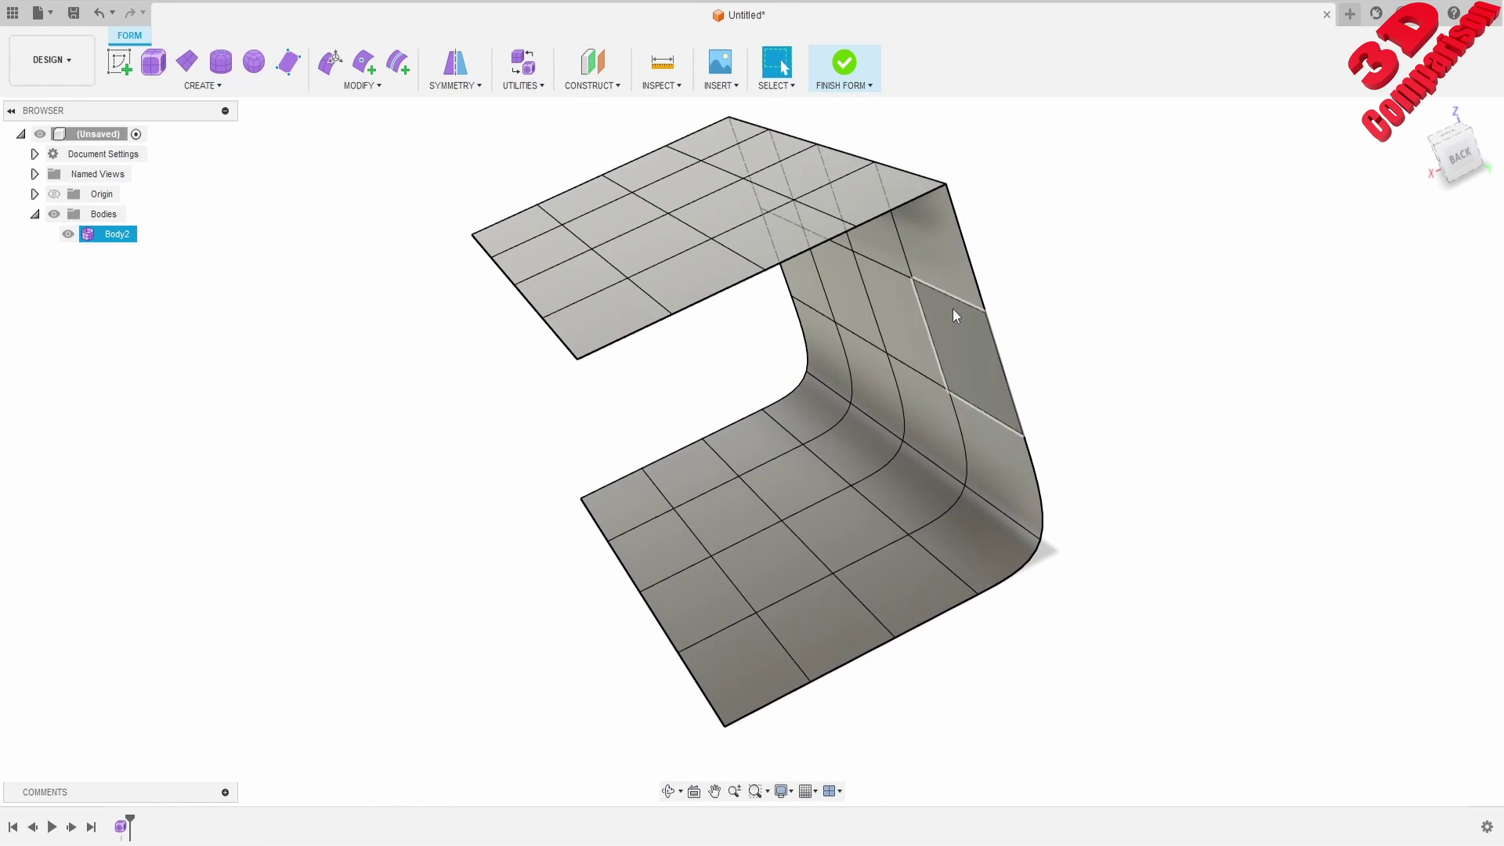
scroll(889, 413, up, 1)
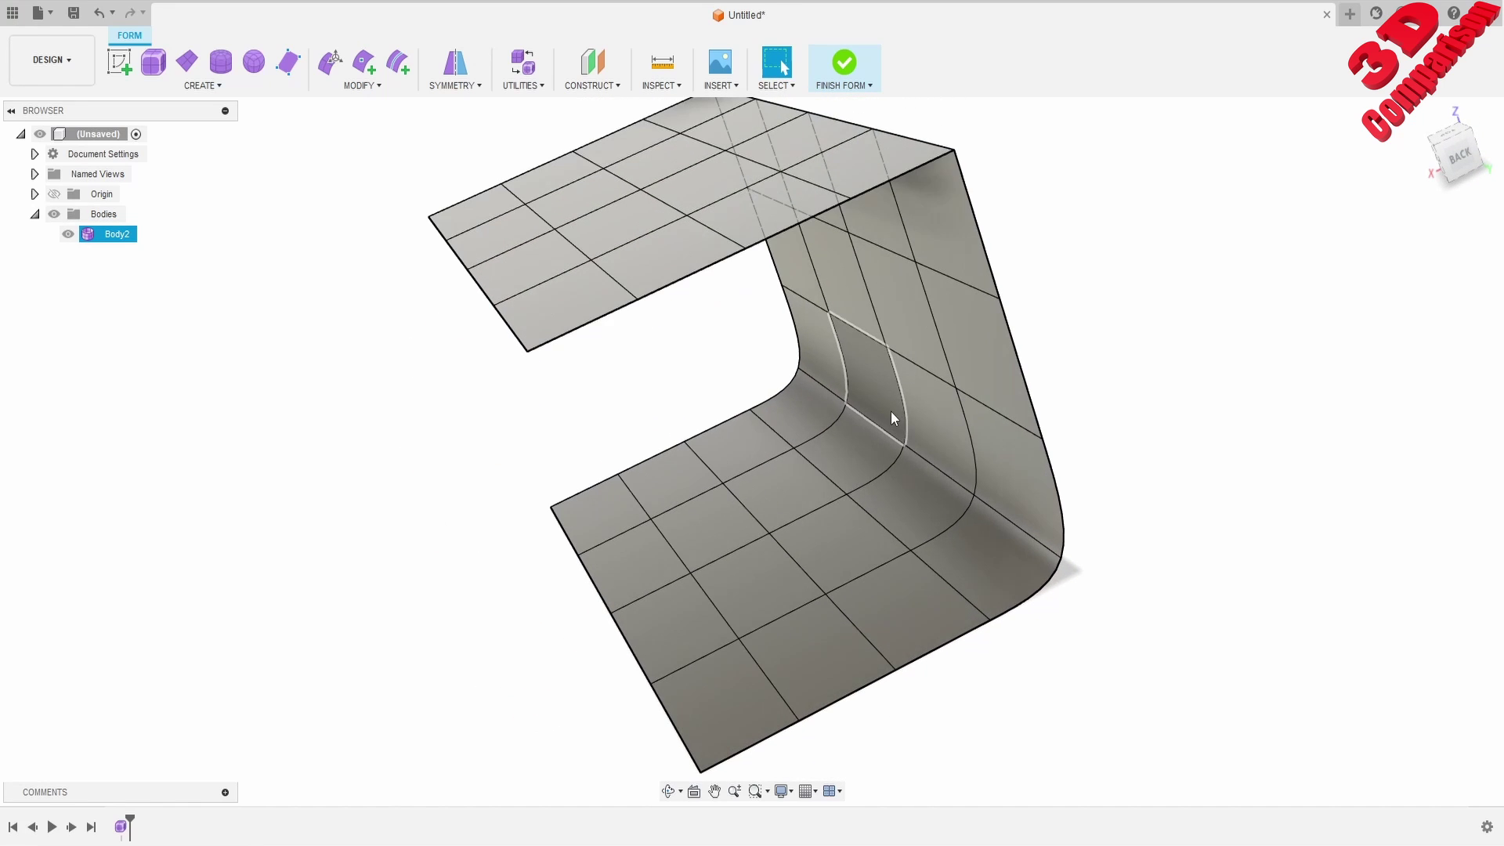
scroll(962, 317, down, 2)
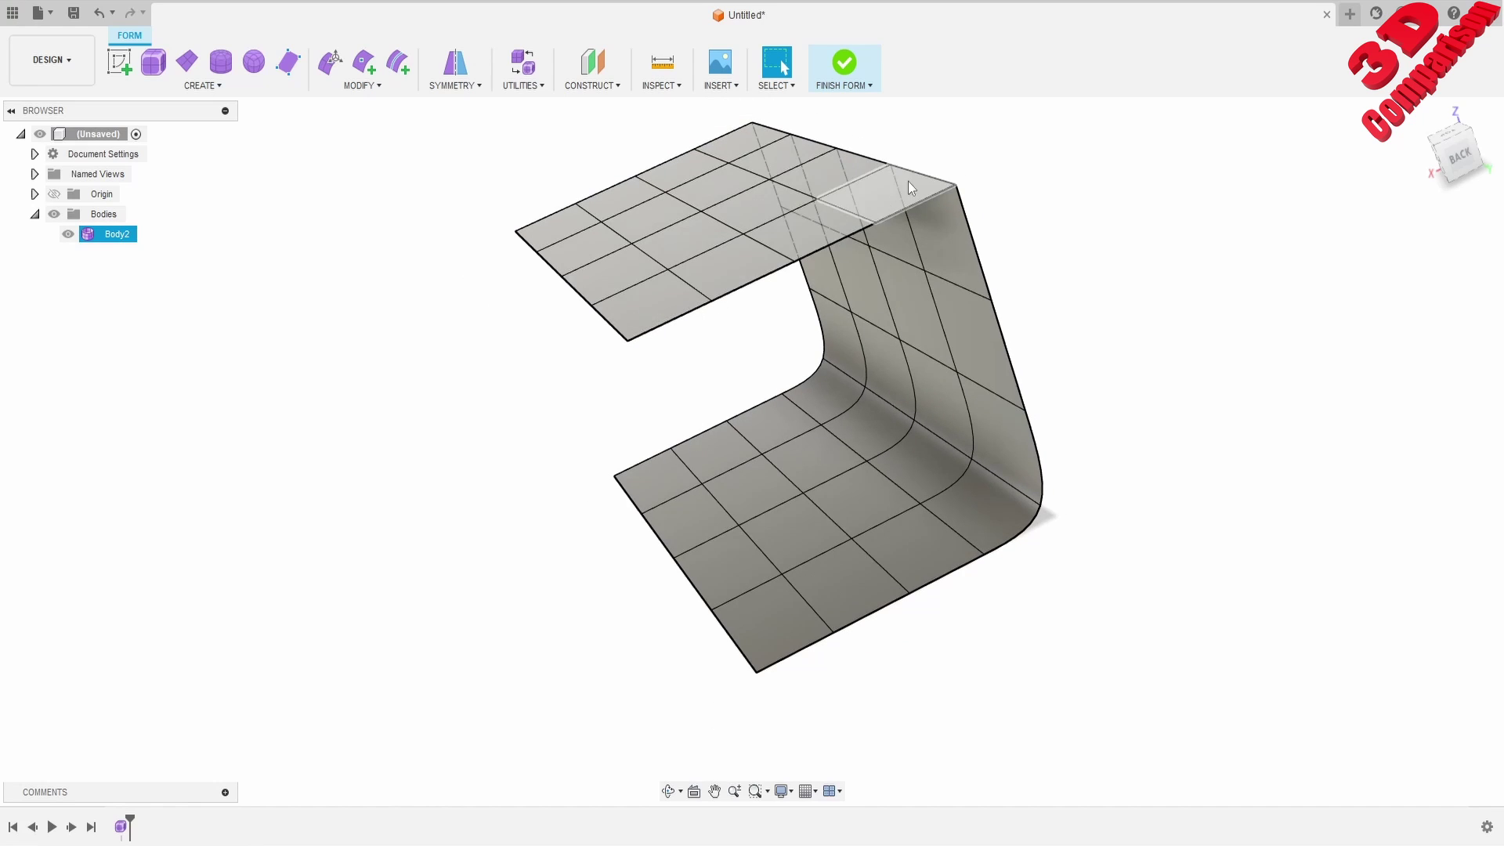
click(345, 83)
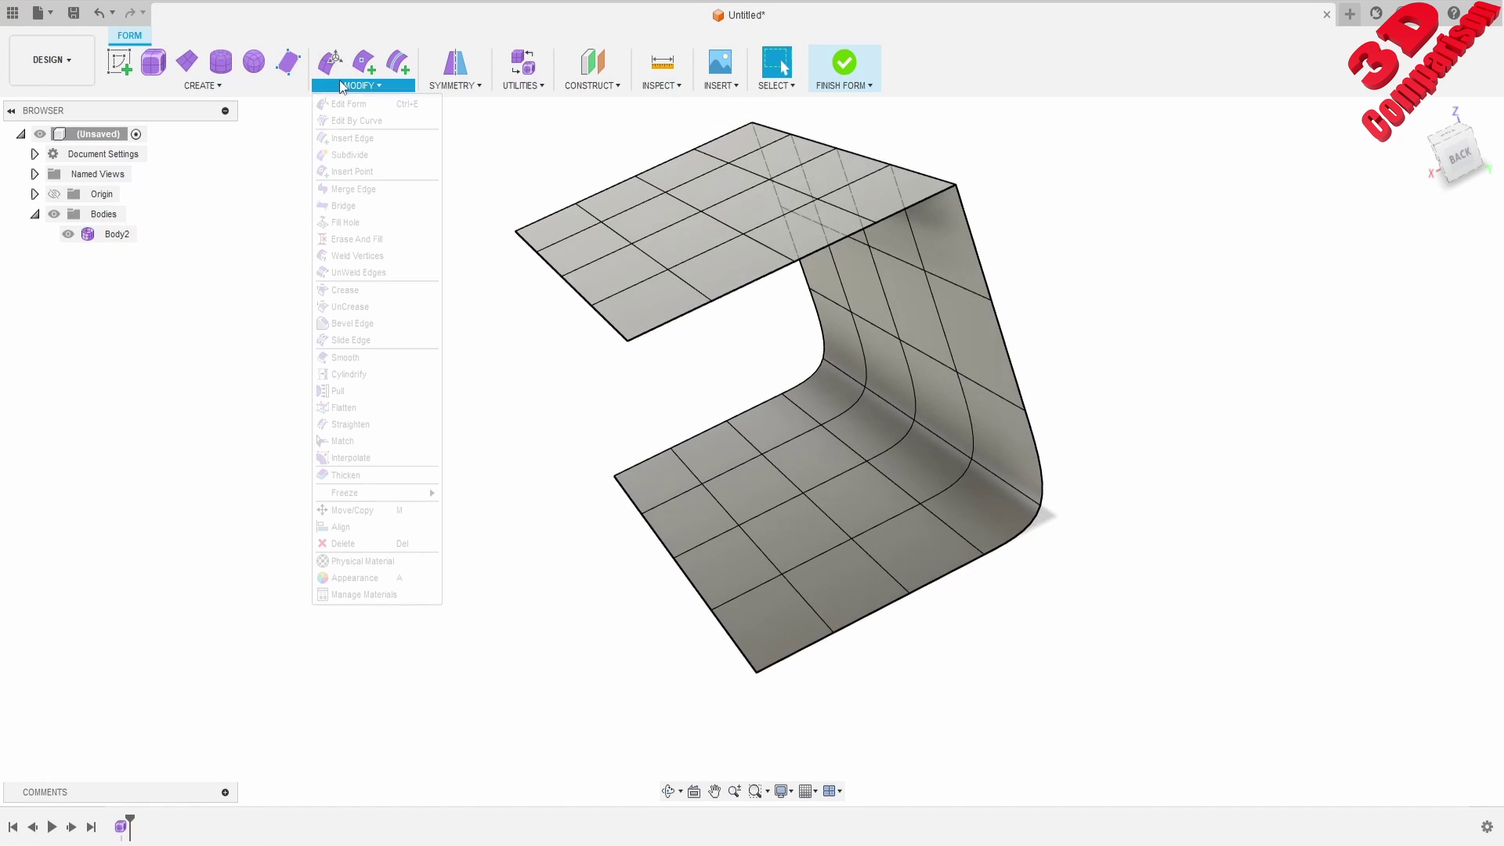
click(379, 210)
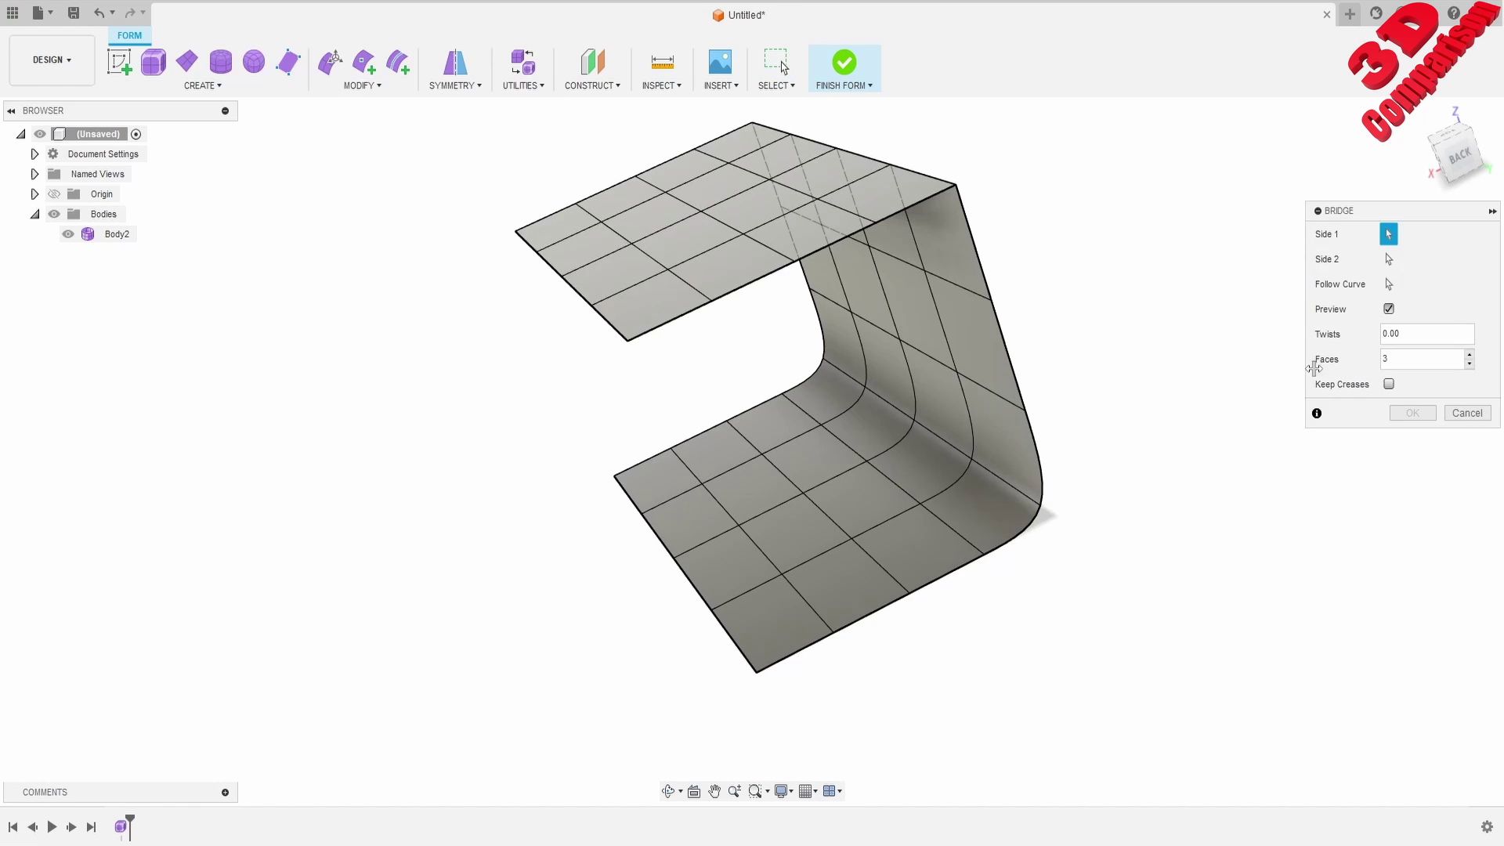
click(692, 319)
click(751, 284)
click(816, 248)
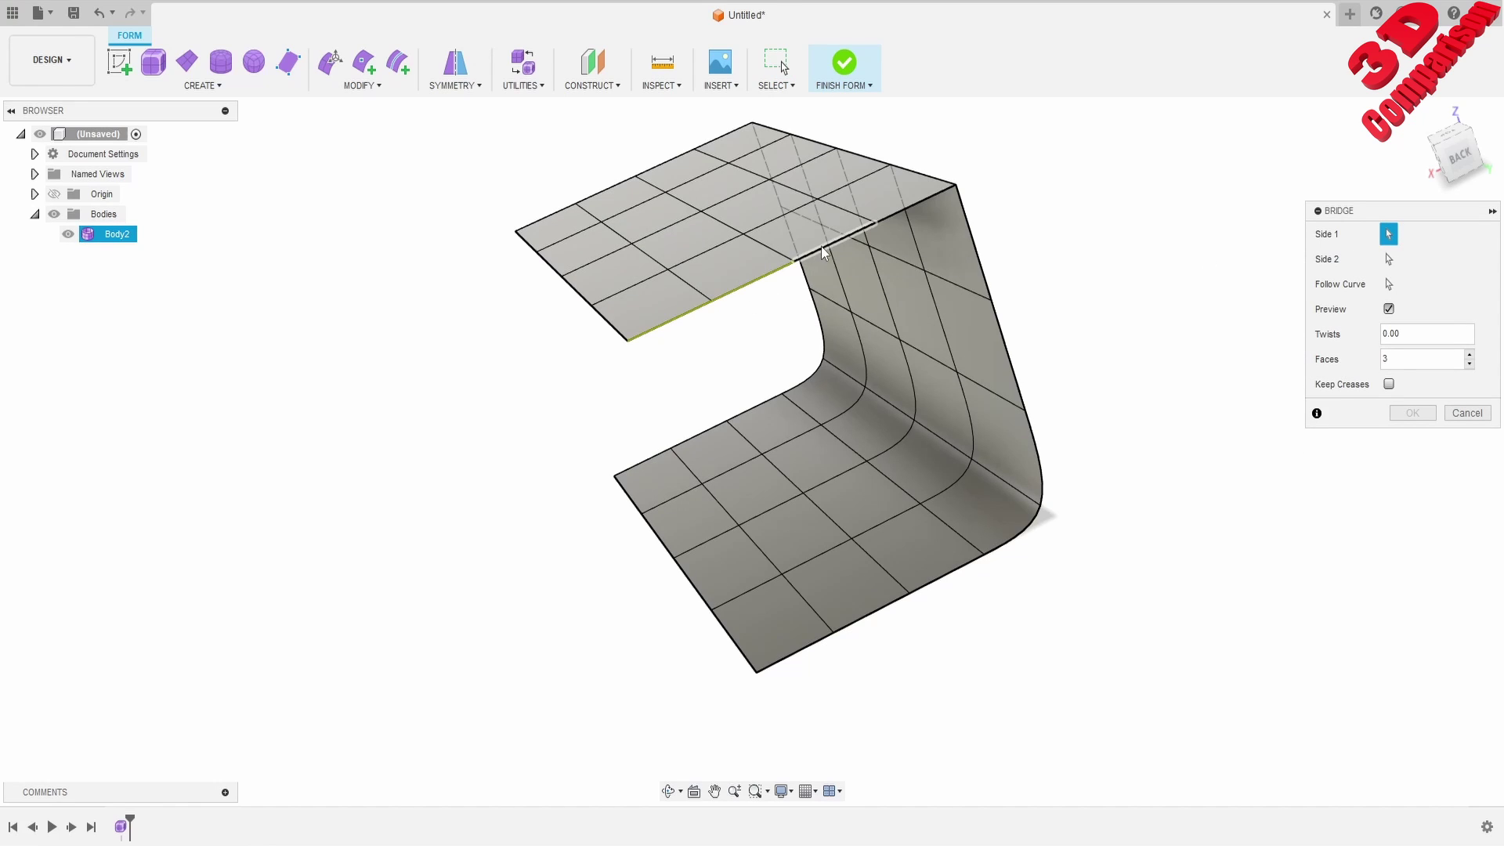
click(904, 209)
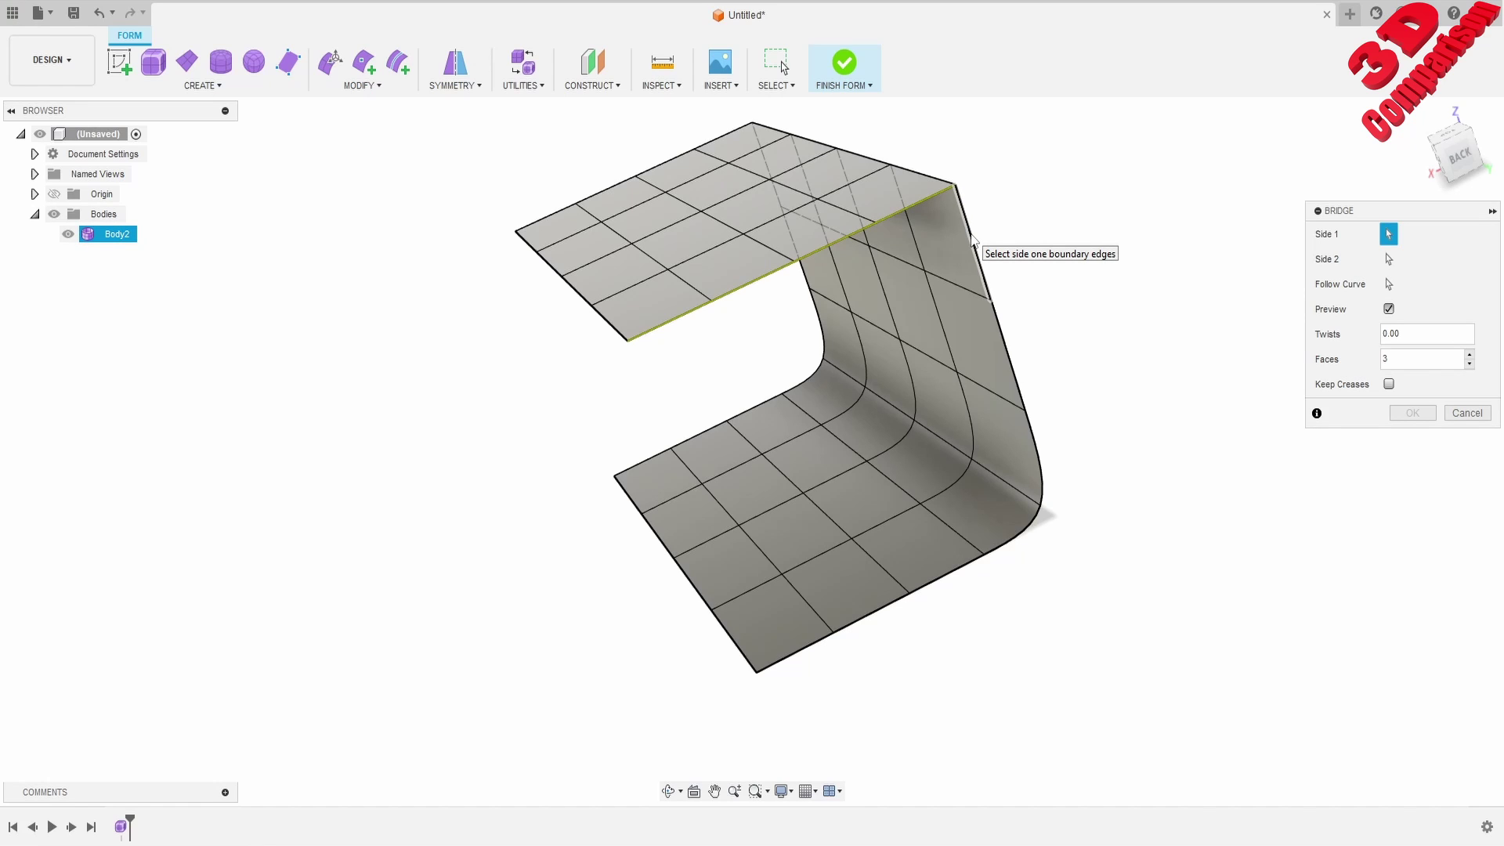
click(975, 239)
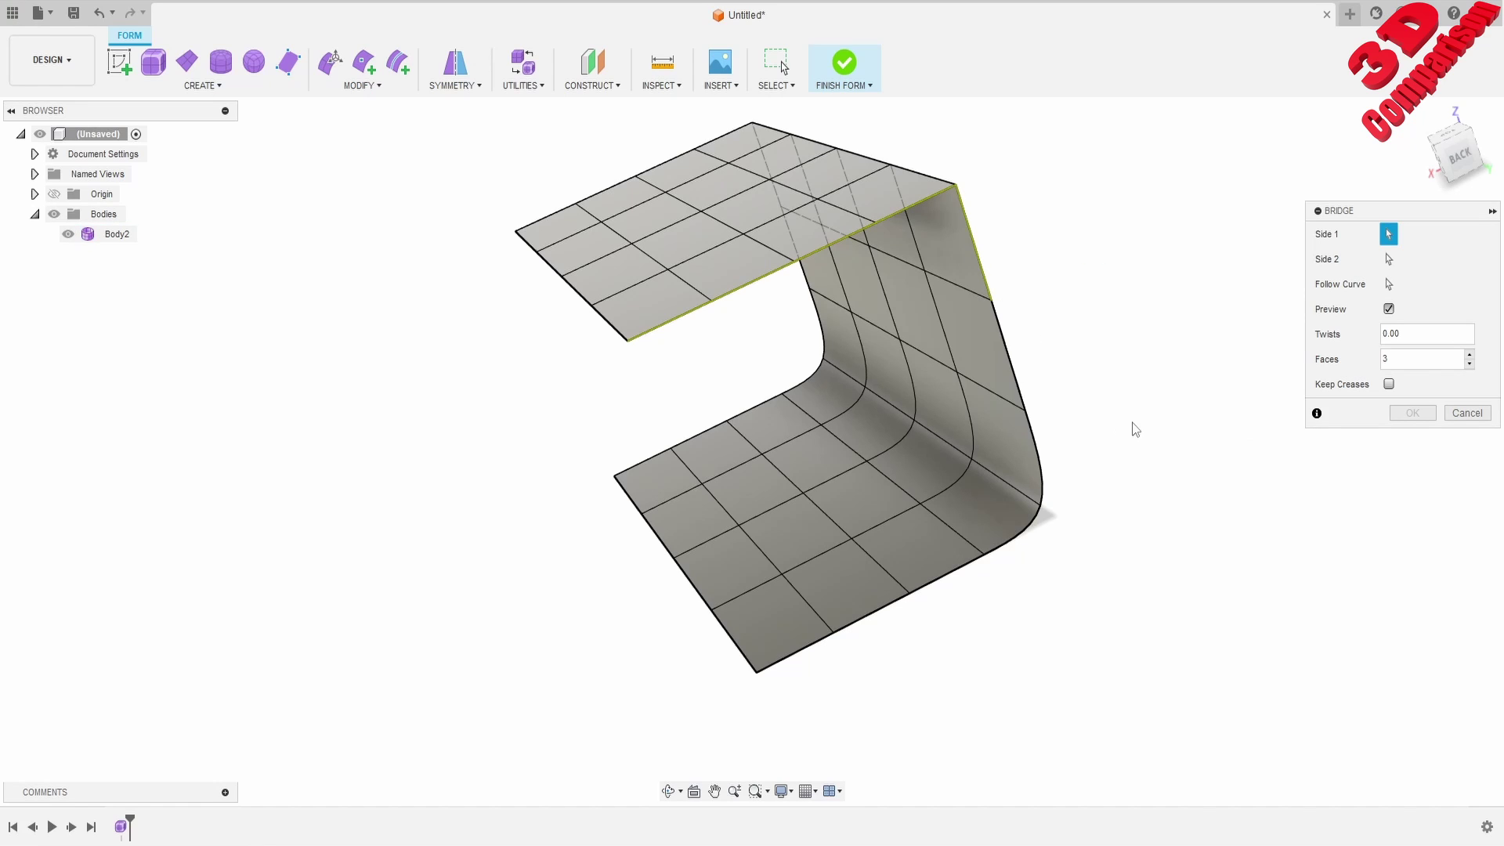
- Pick the wall's lowest side edge and the lower plane's four short-side edges as Side 2, create the 3-face bridge, and inspect its corner
click(1389, 259)
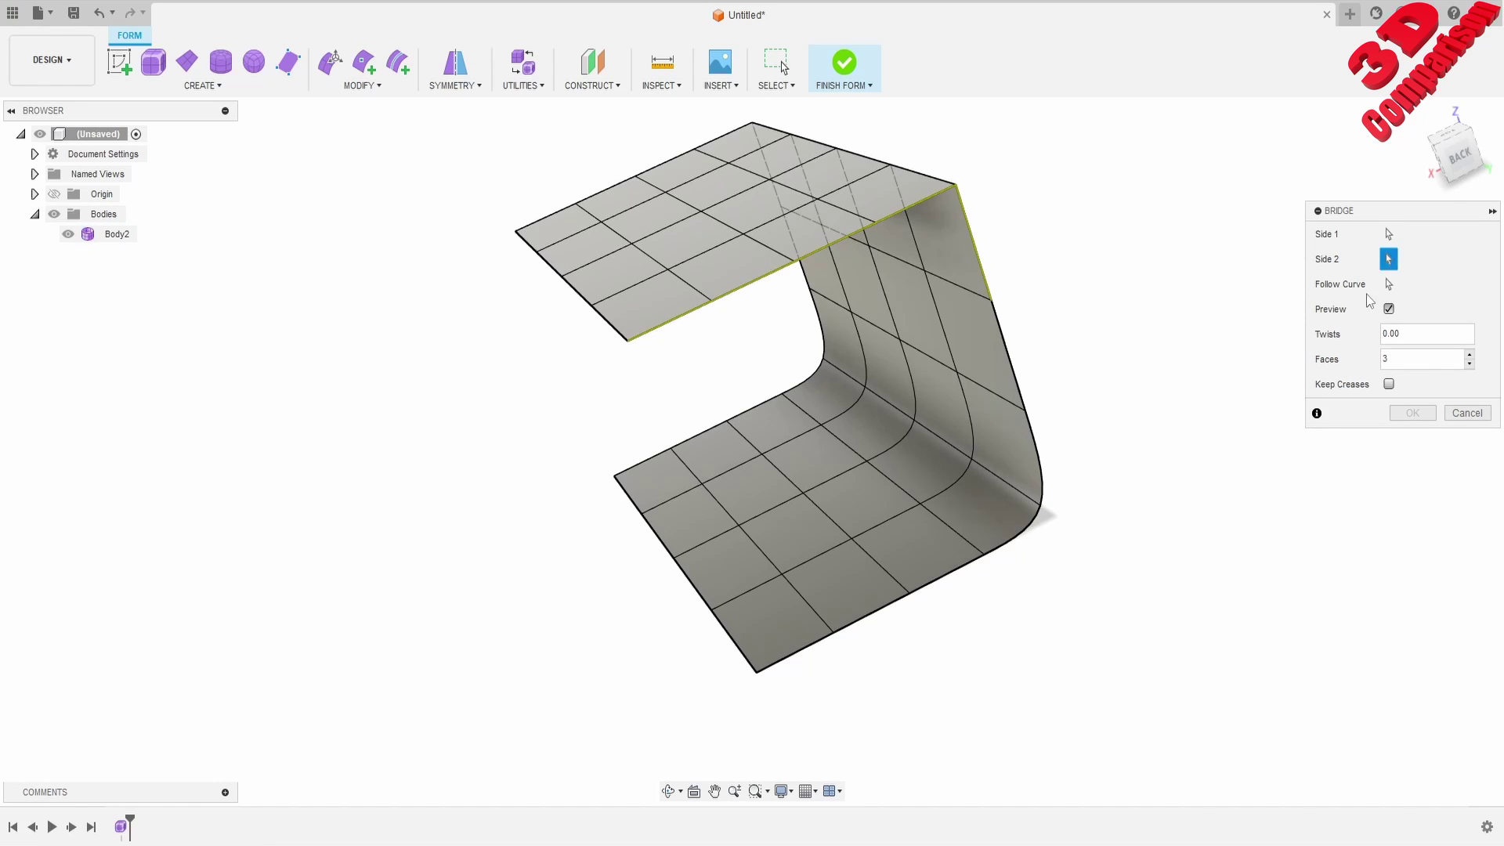
click(1041, 490)
click(1031, 532)
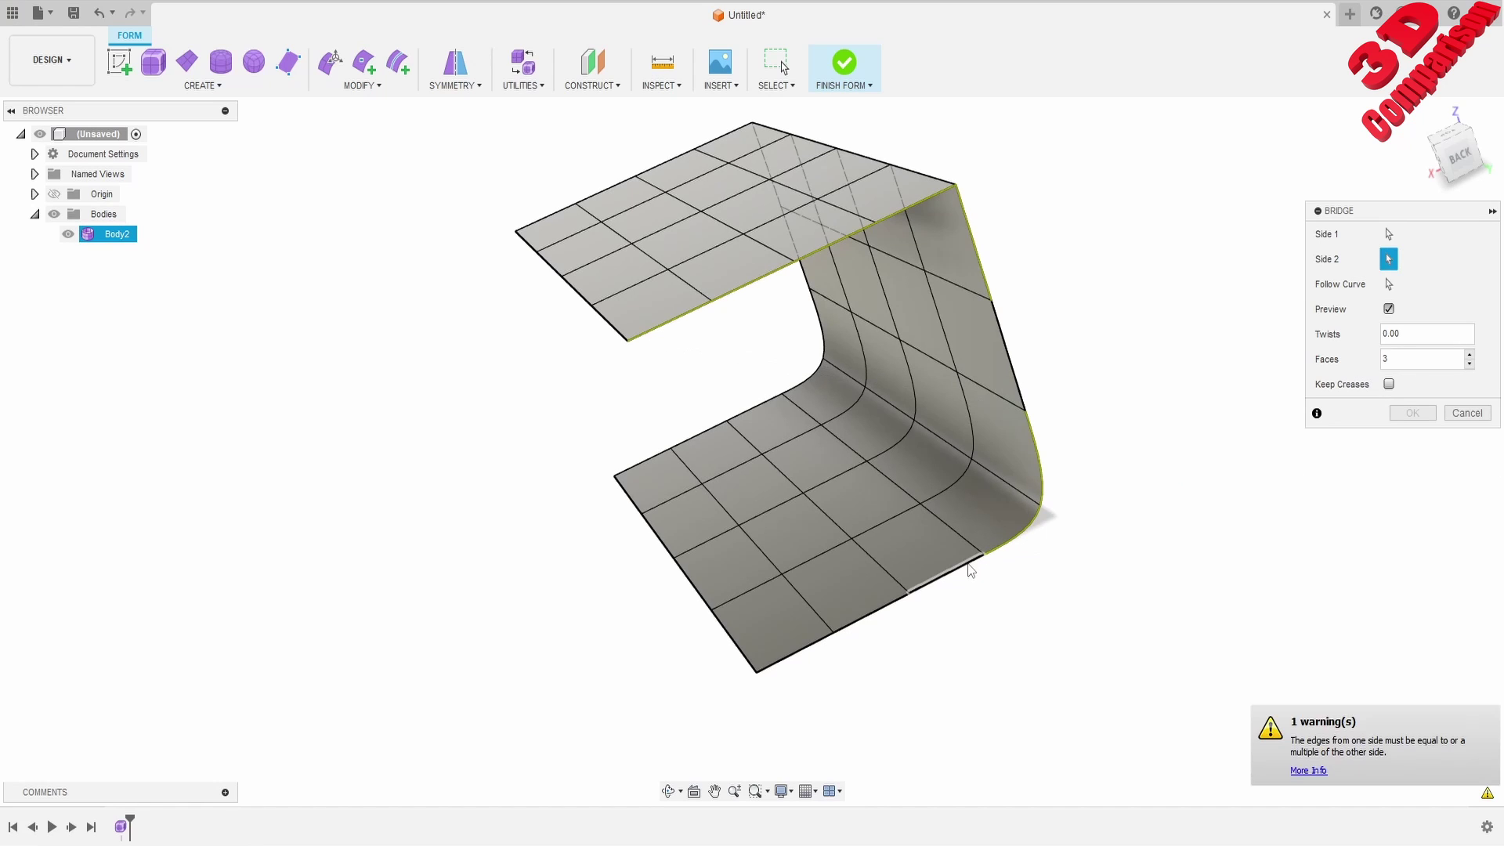
click(968, 563)
click(891, 608)
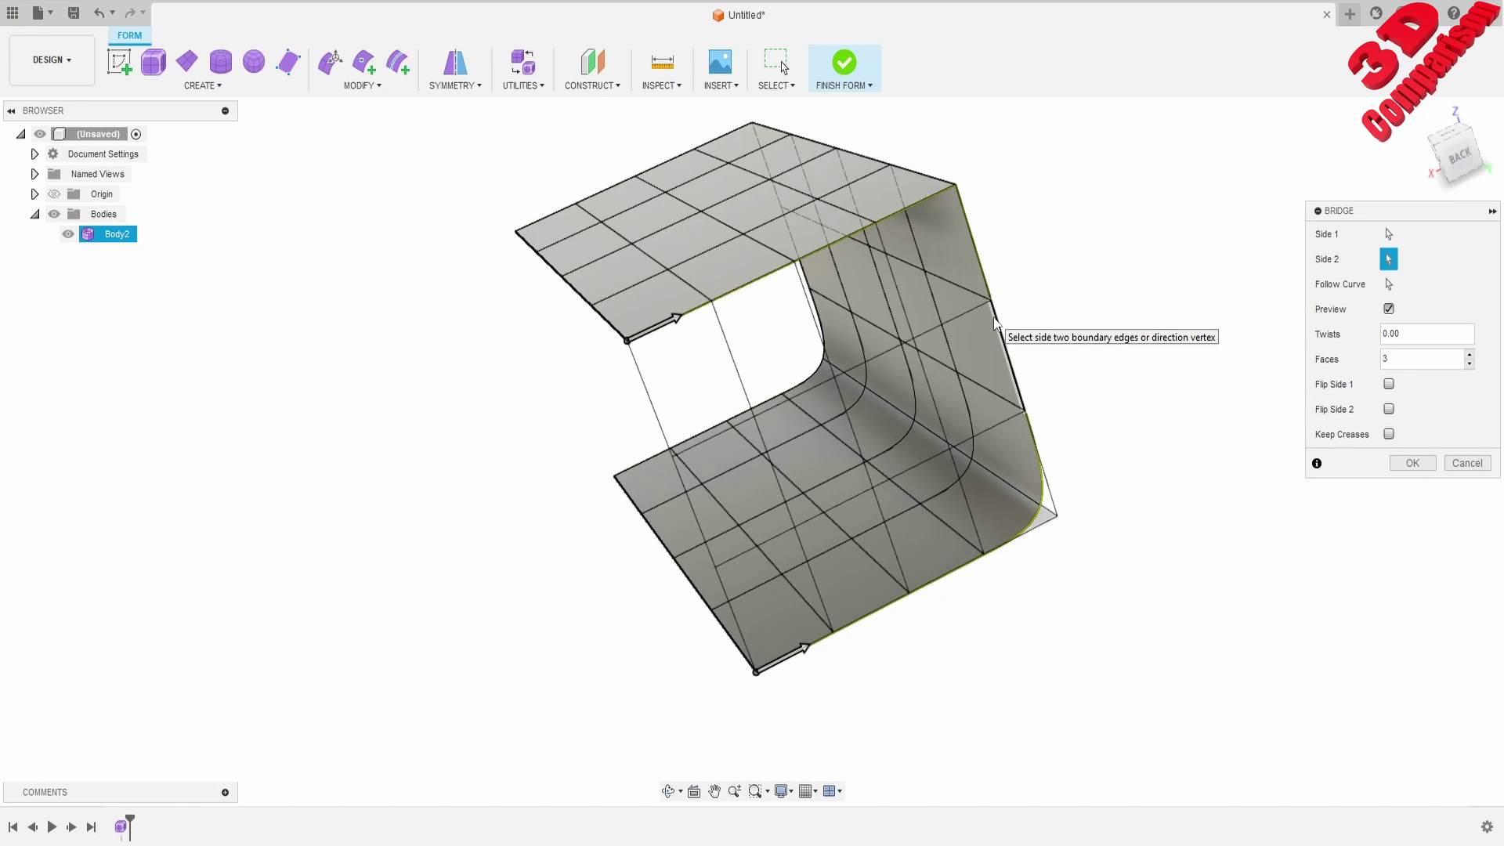
click(1412, 463)
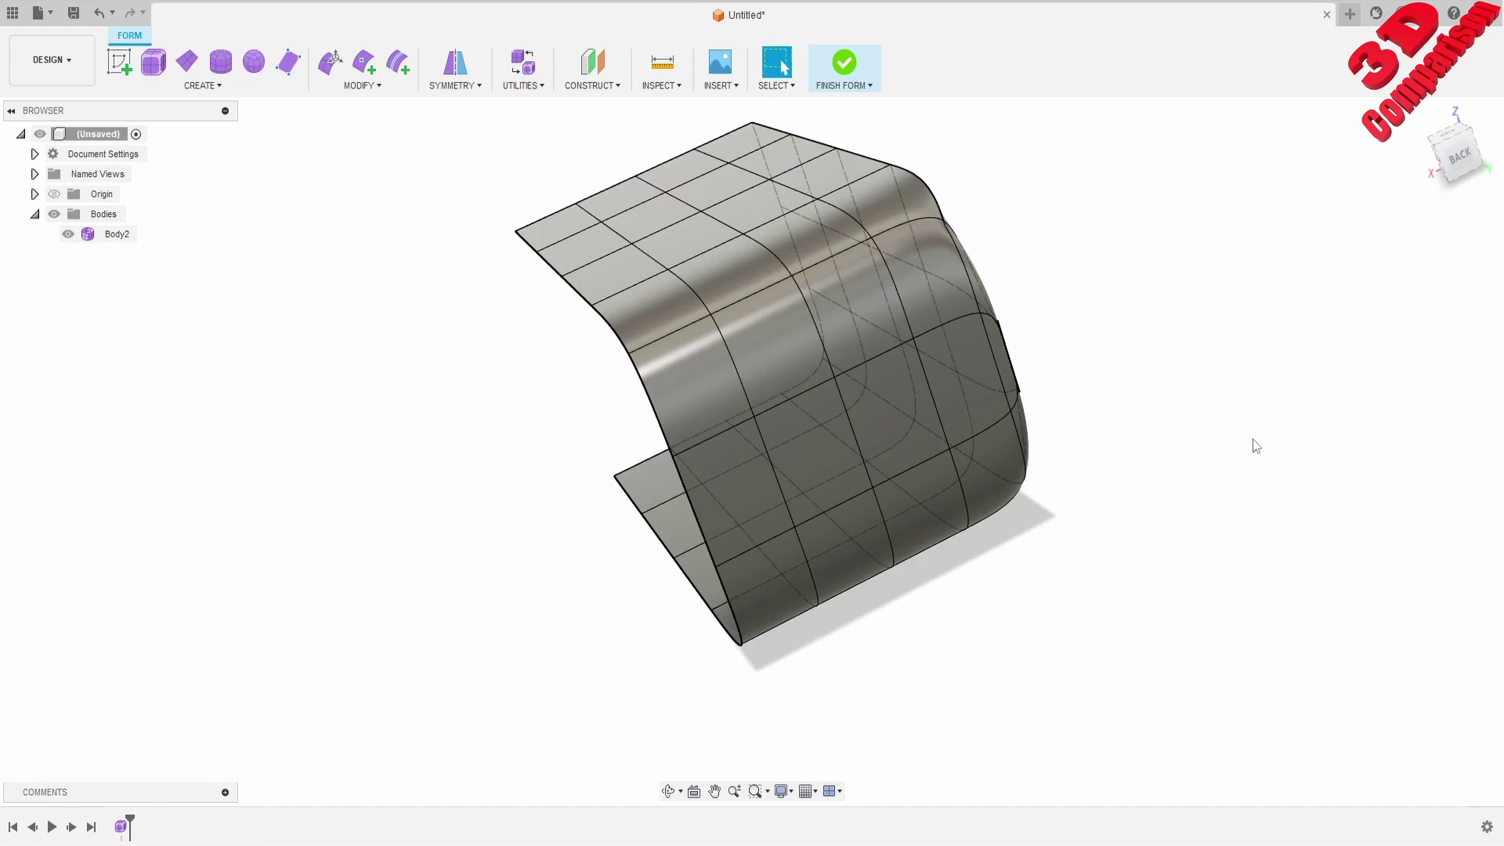
shift+middle_drag(992, 375, 851, 315)
scroll(698, 356, up, 15)
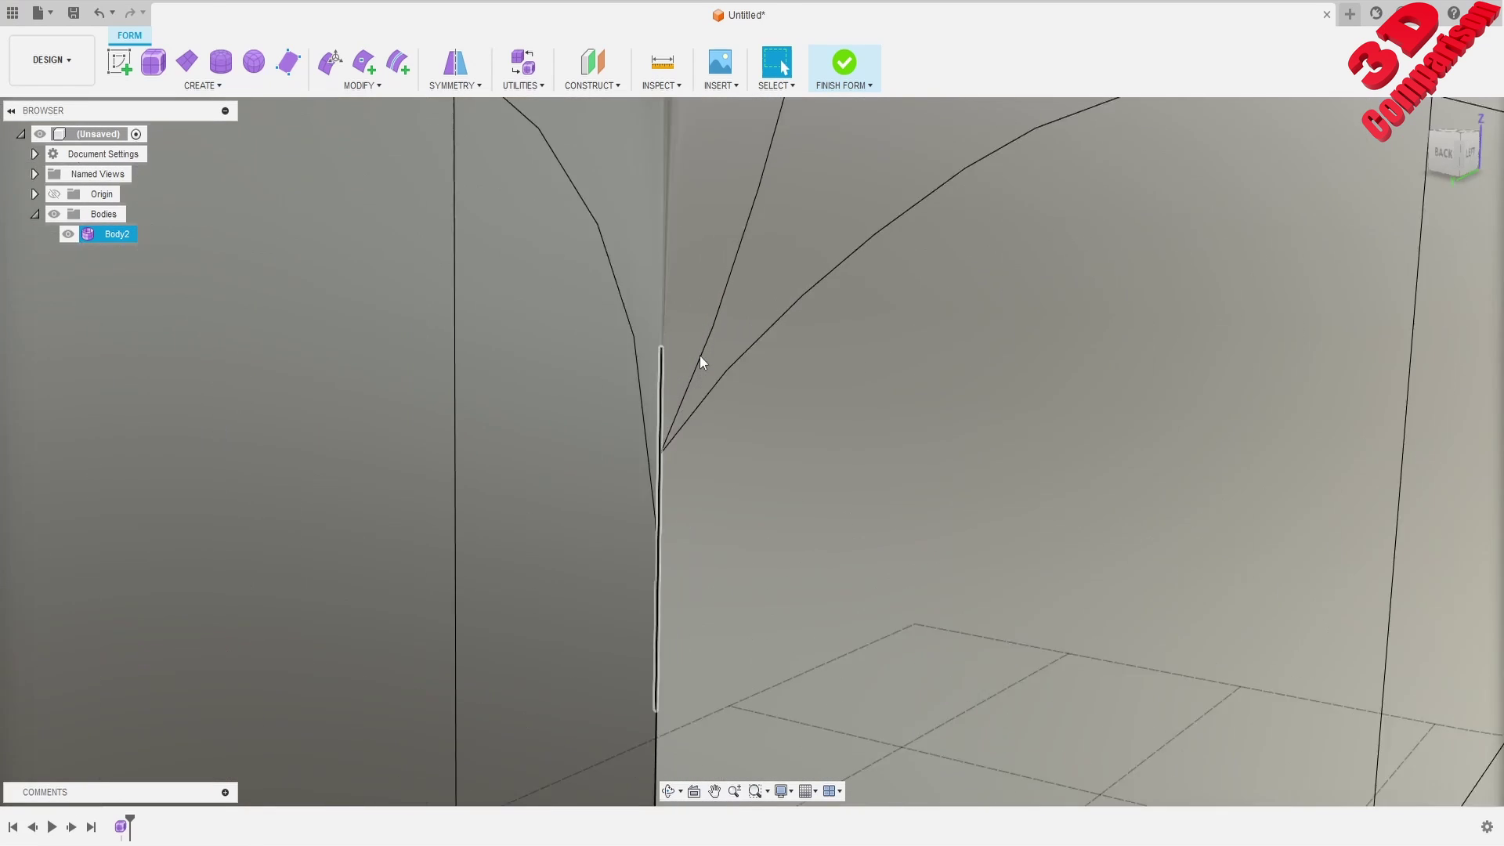
scroll(640, 475, down, 15)
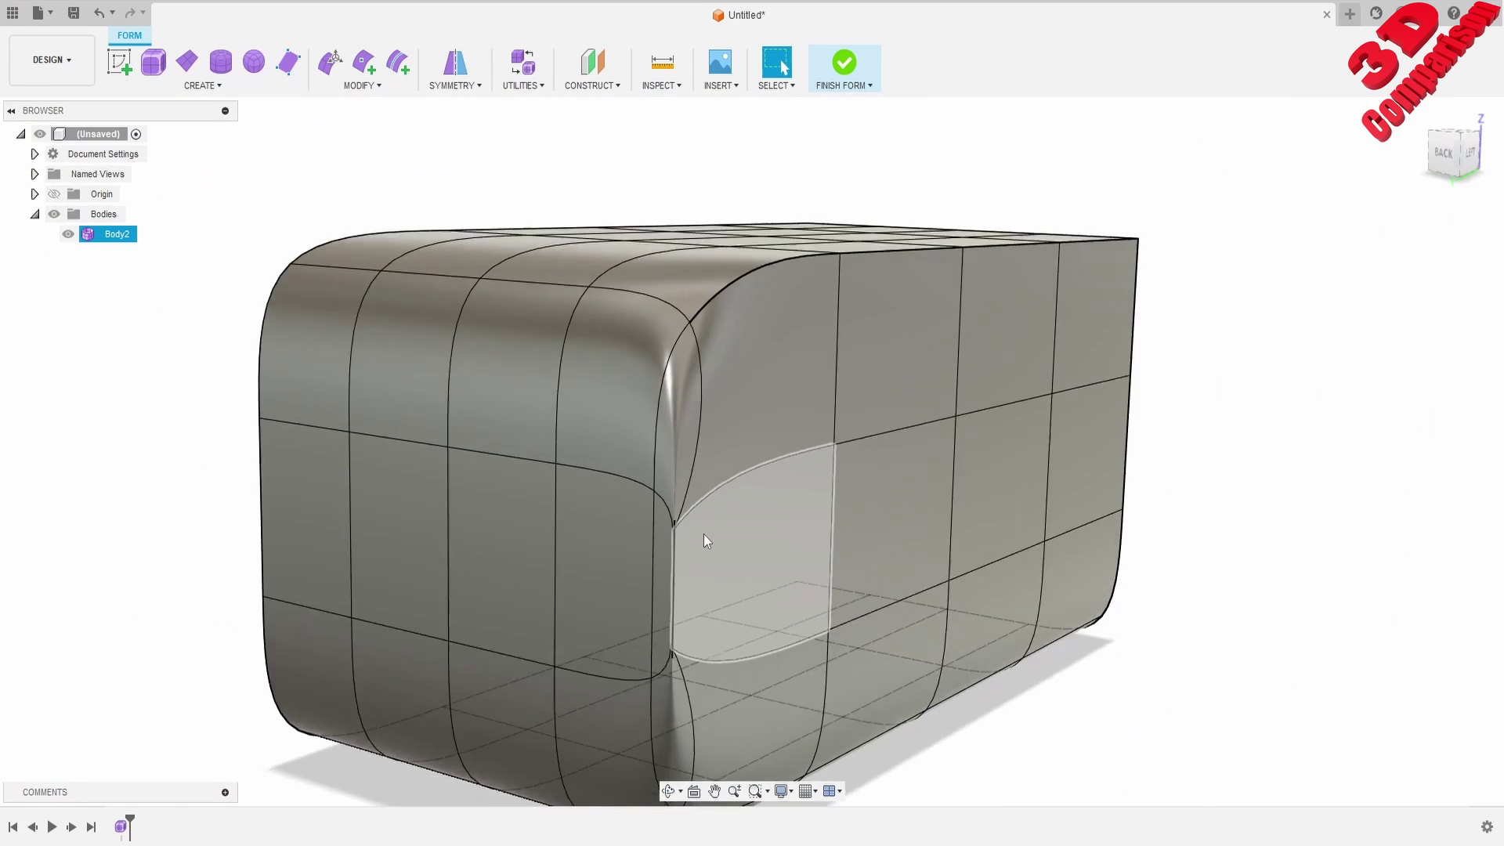
- Move the open vertical seam edge at the corner between the two bridged walls away about 1.5 mm with Edit Form to expose the gap
scroll(685, 656, up, 2)
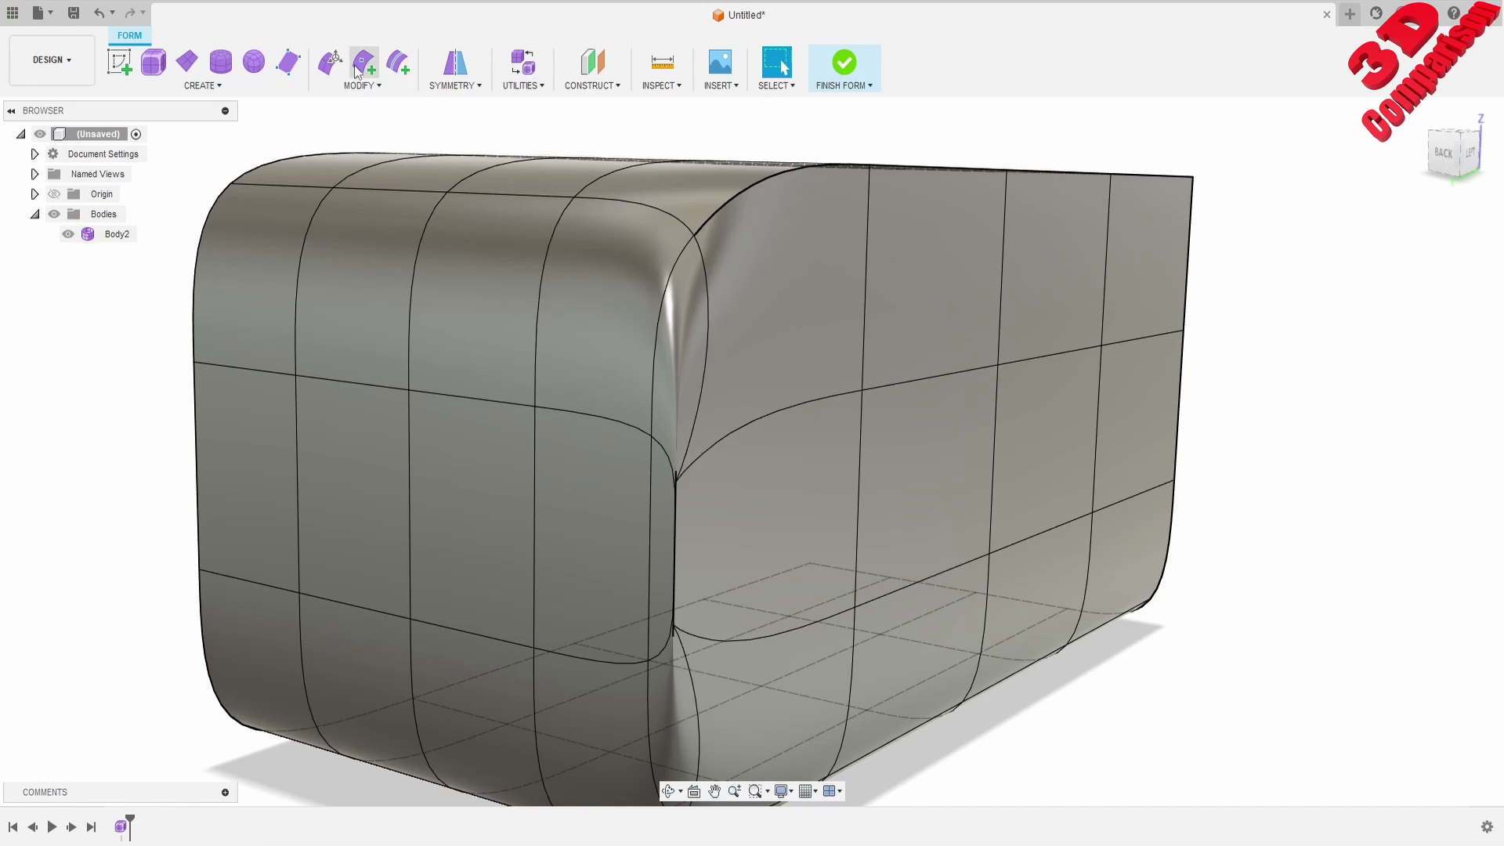
click(330, 61)
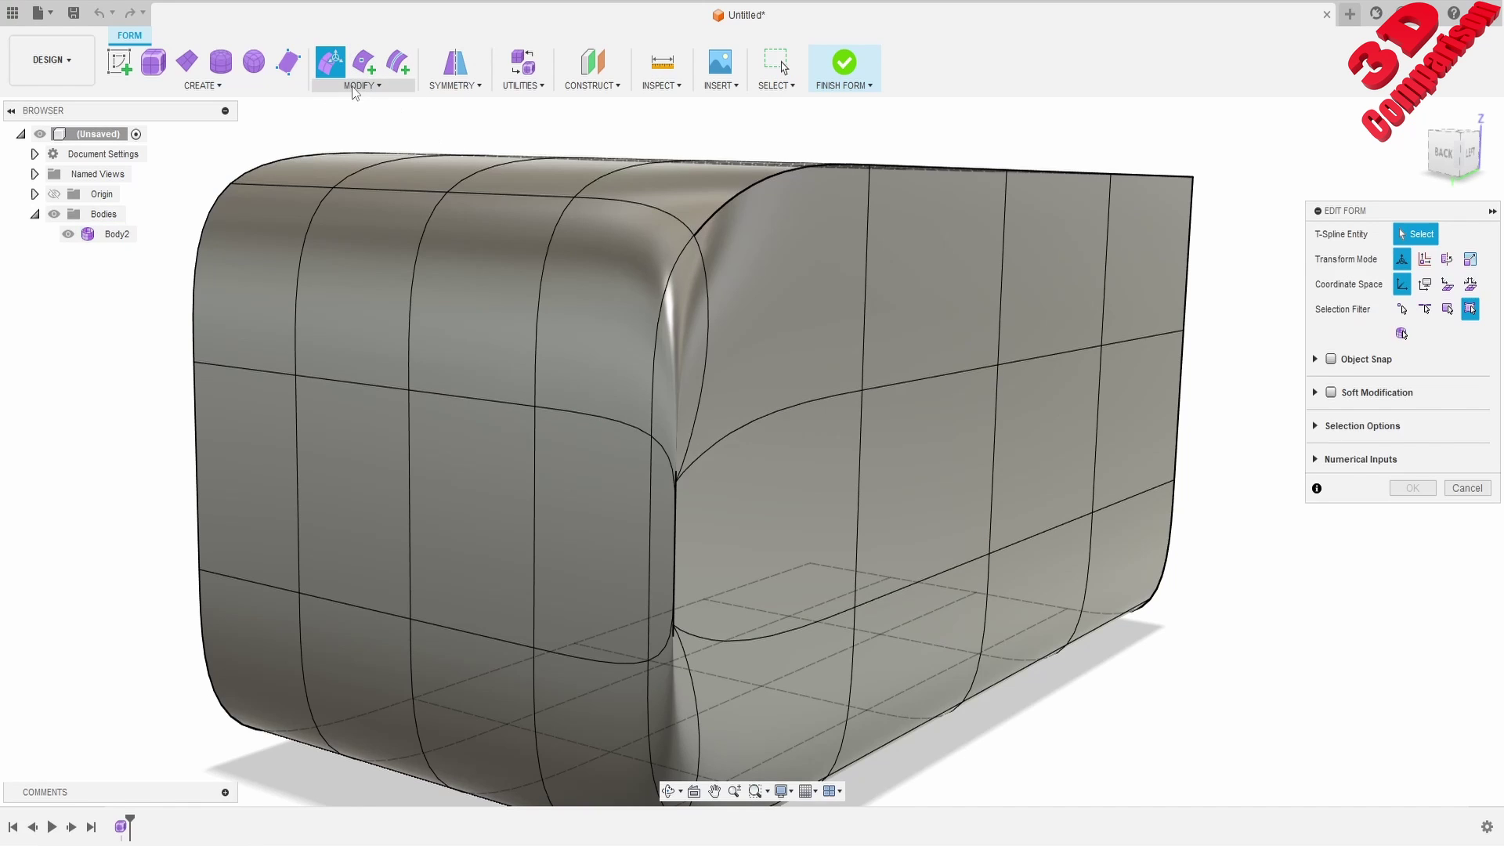
click(357, 86)
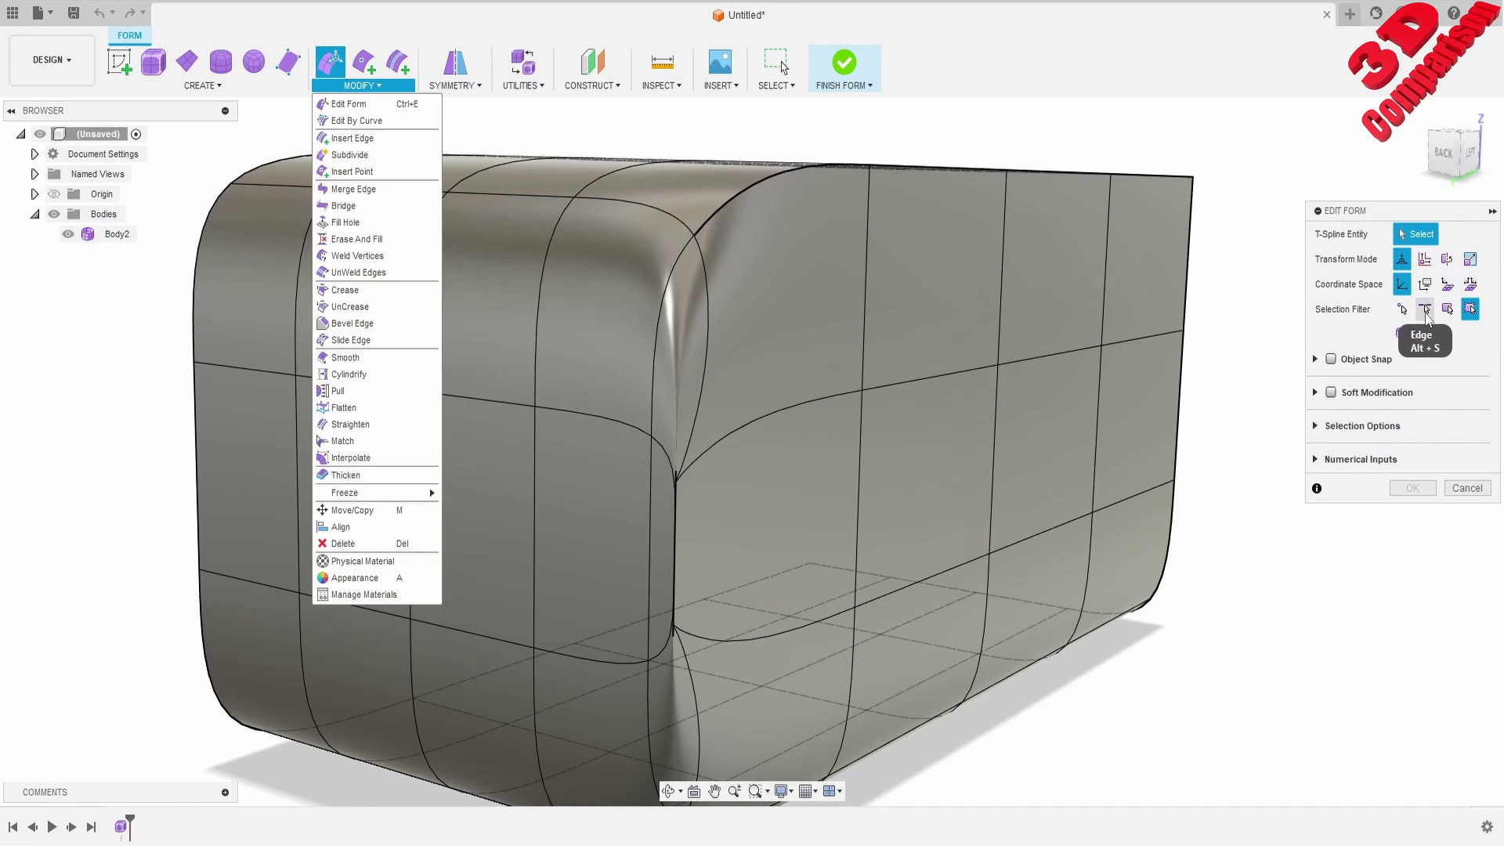
click(1425, 309)
click(672, 524)
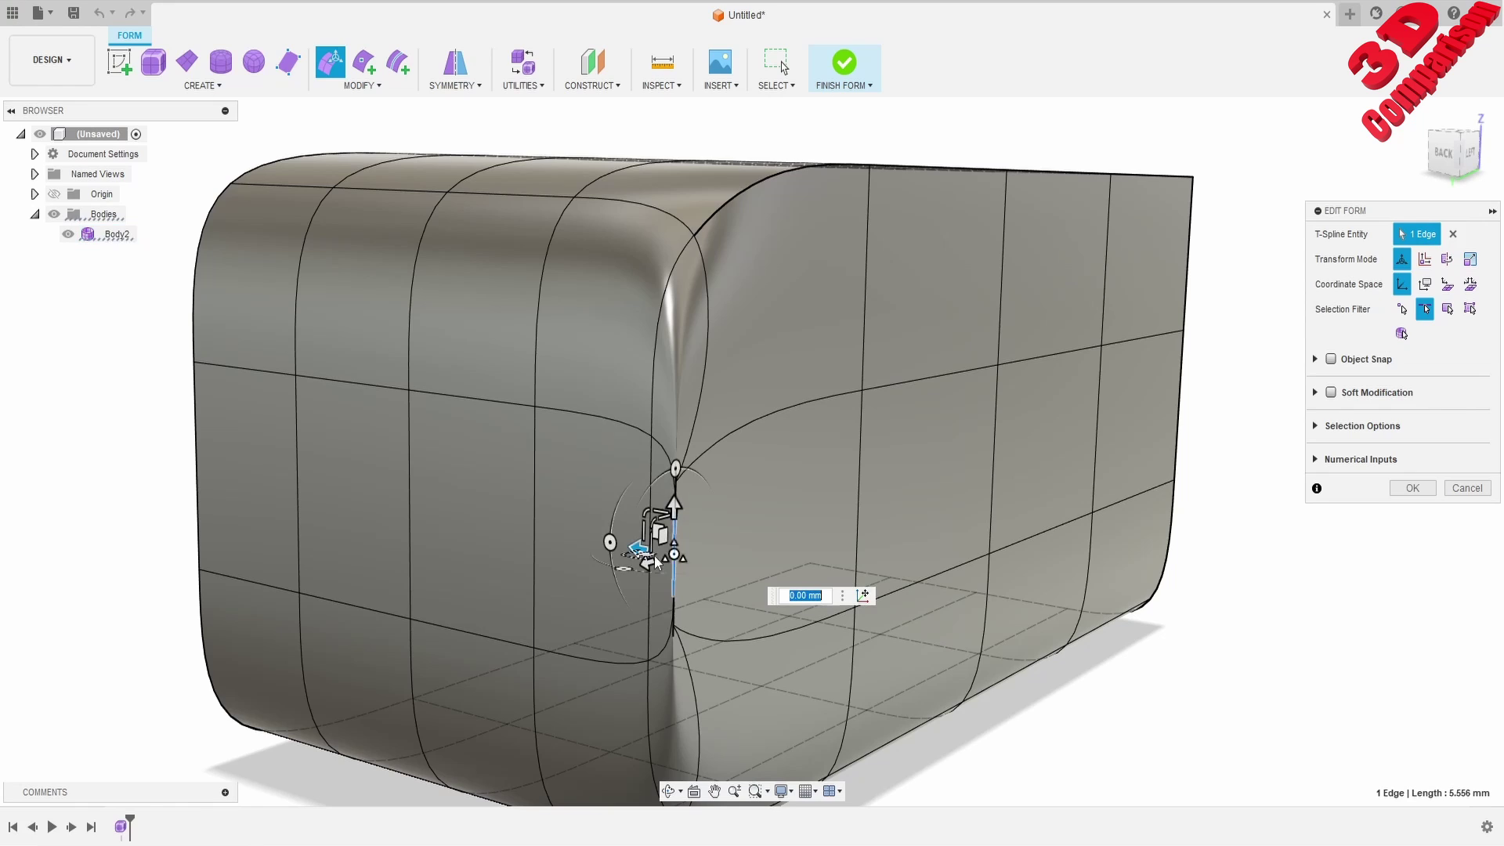
drag(640, 547, 617, 545)
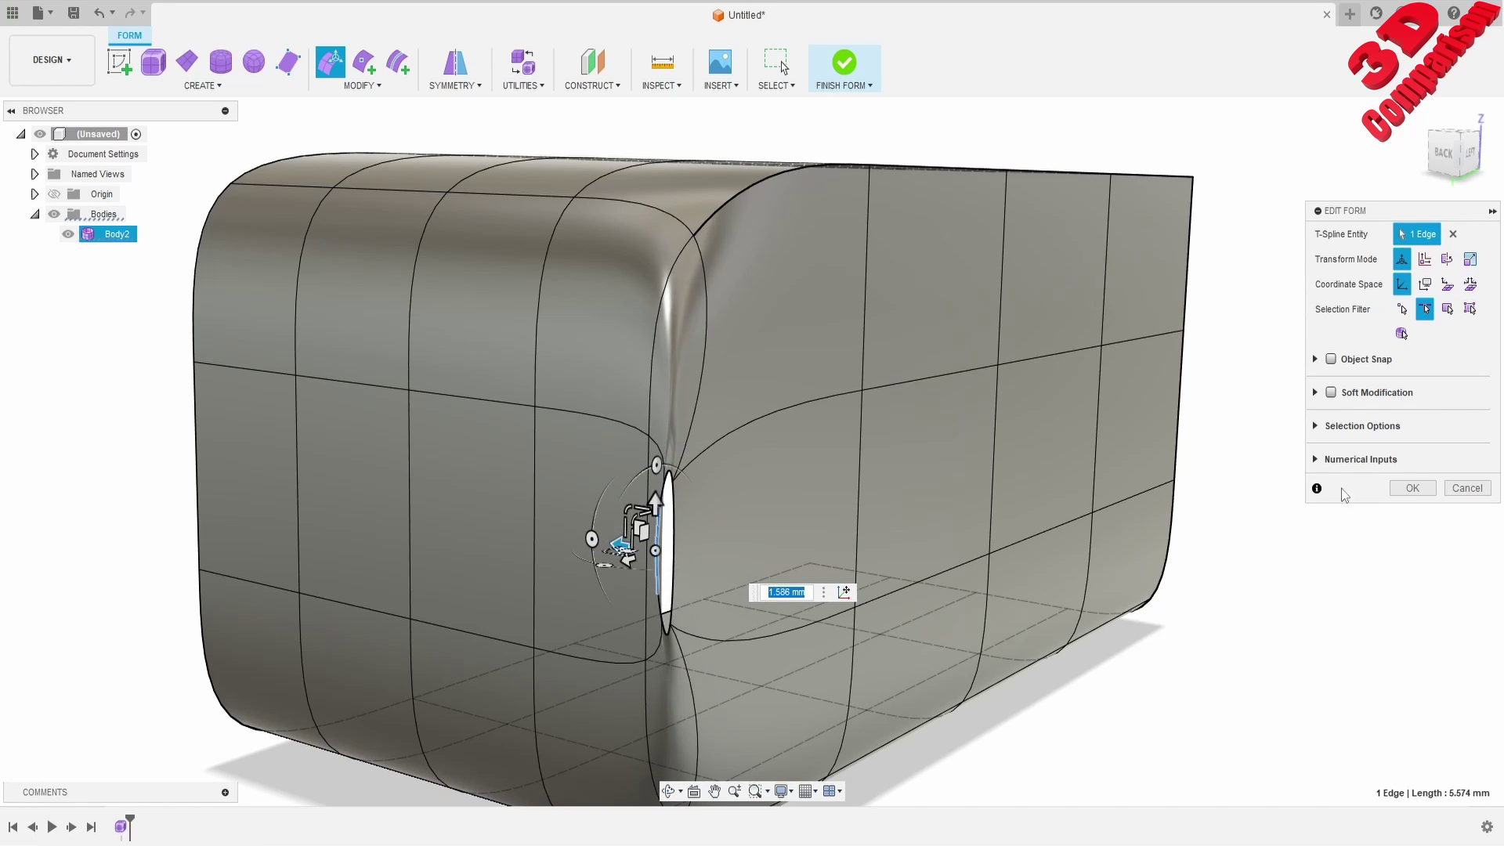
click(1412, 487)
scroll(666, 617, up, 5)
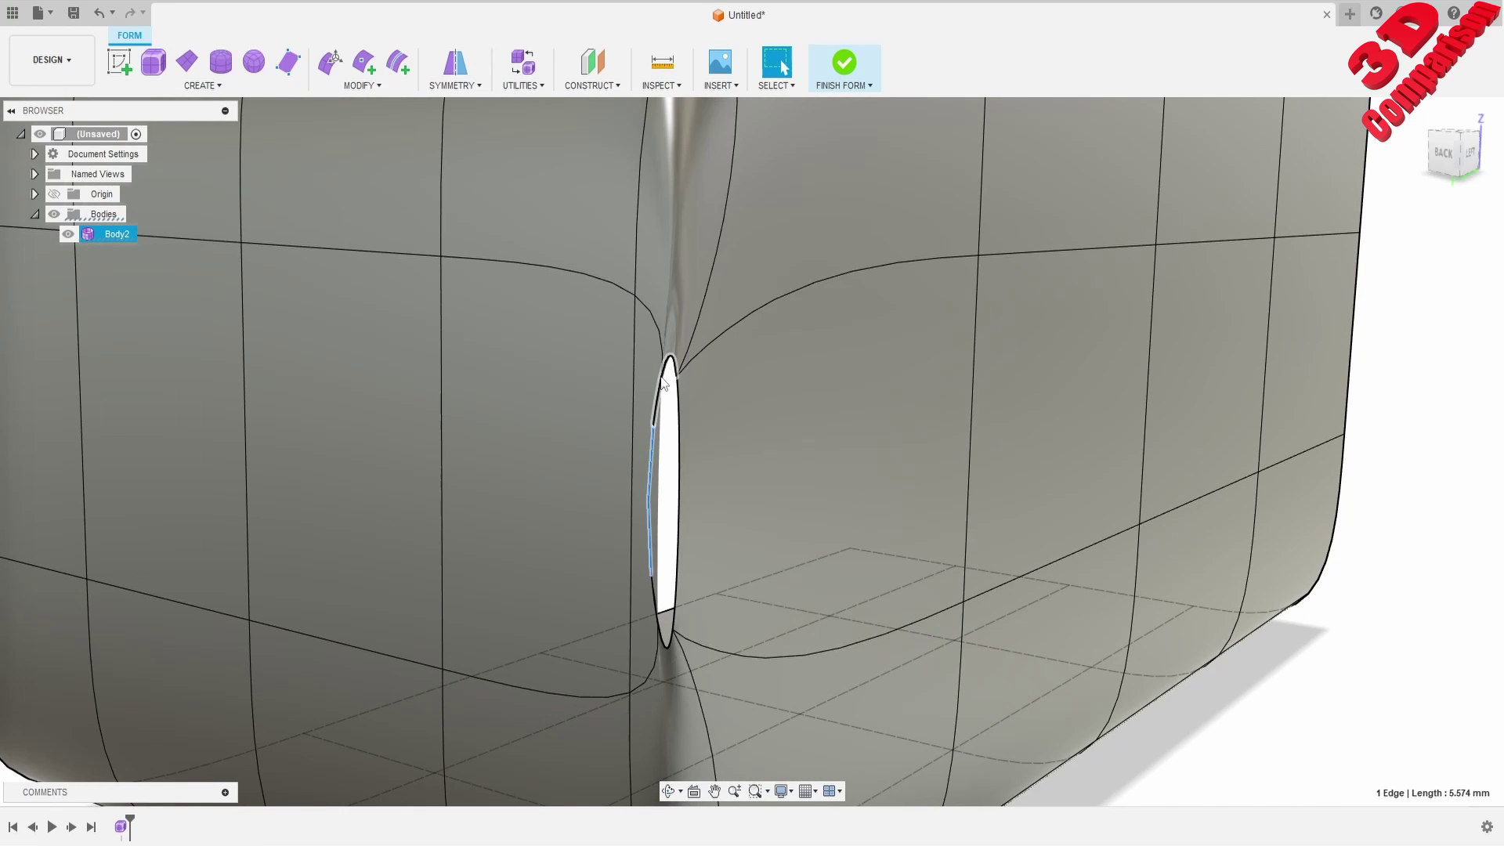
key(Escape)
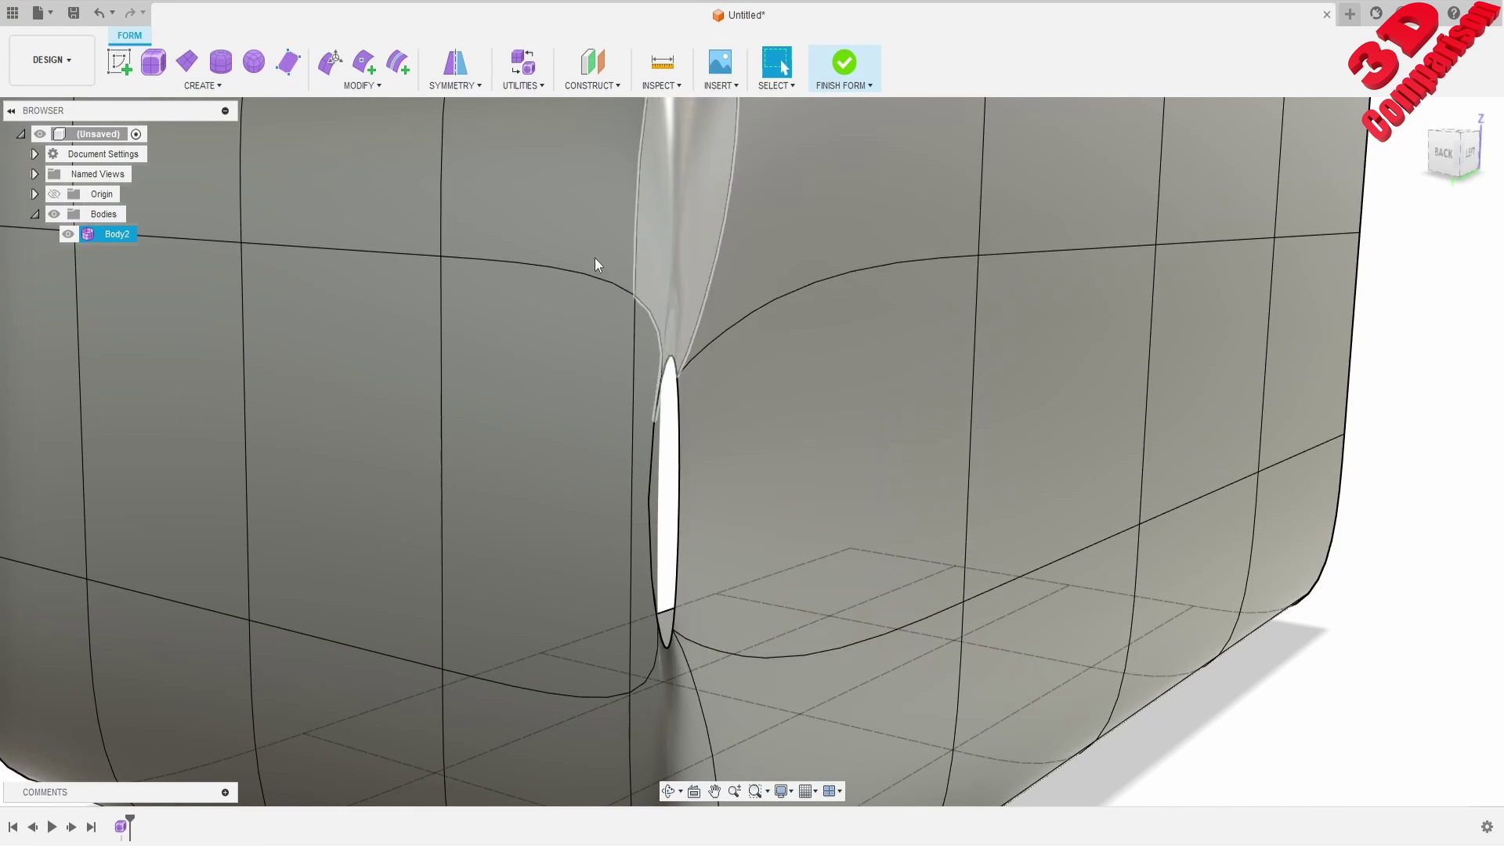
- Weld the two pairs of vertices along the open corner seam with Weld Vertices in vertex-to-vertex mode to close the gap
click(365, 88)
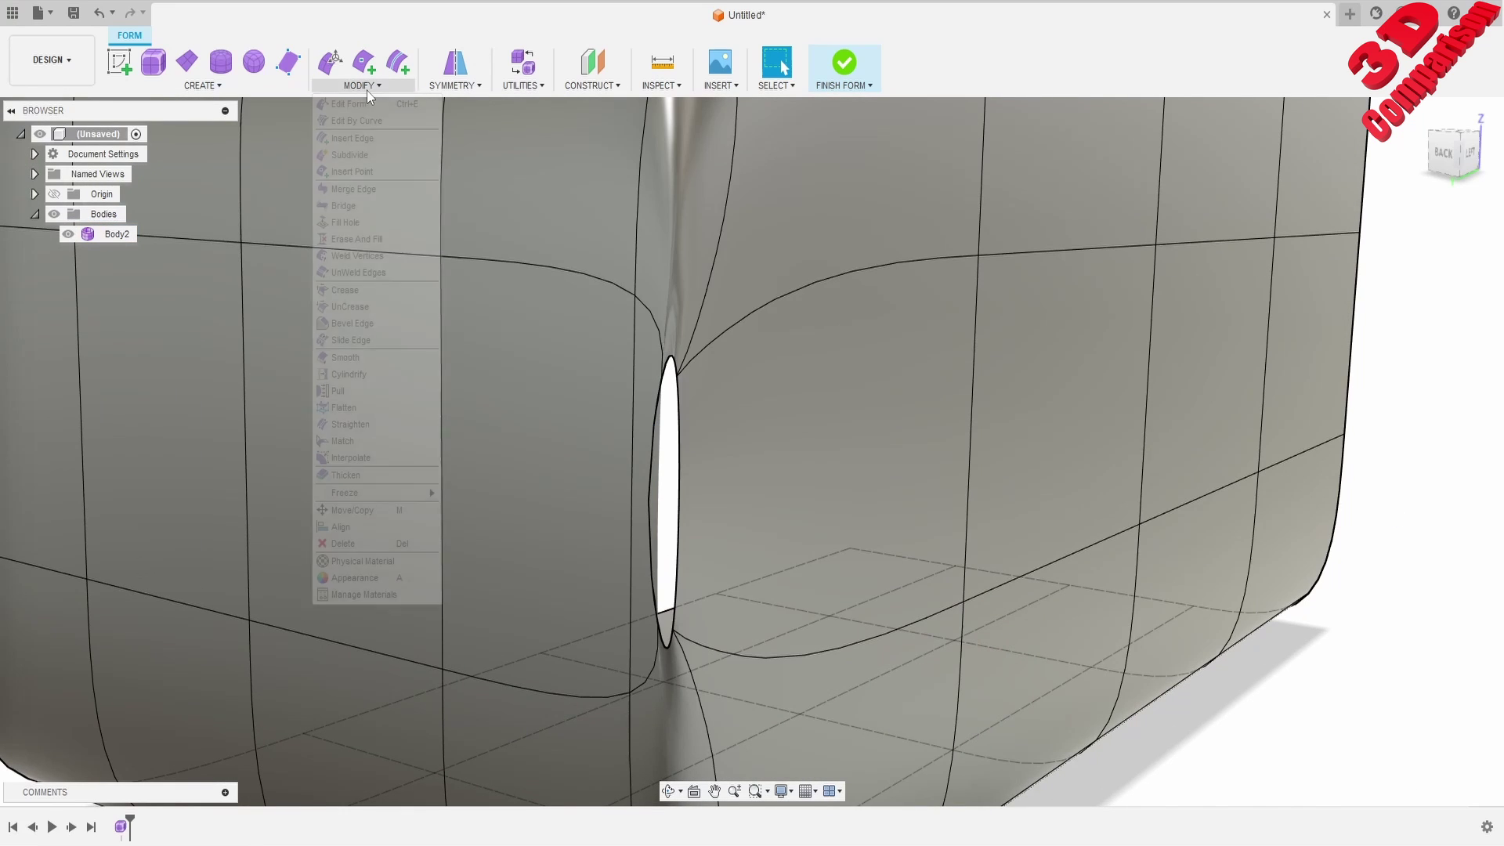
click(373, 256)
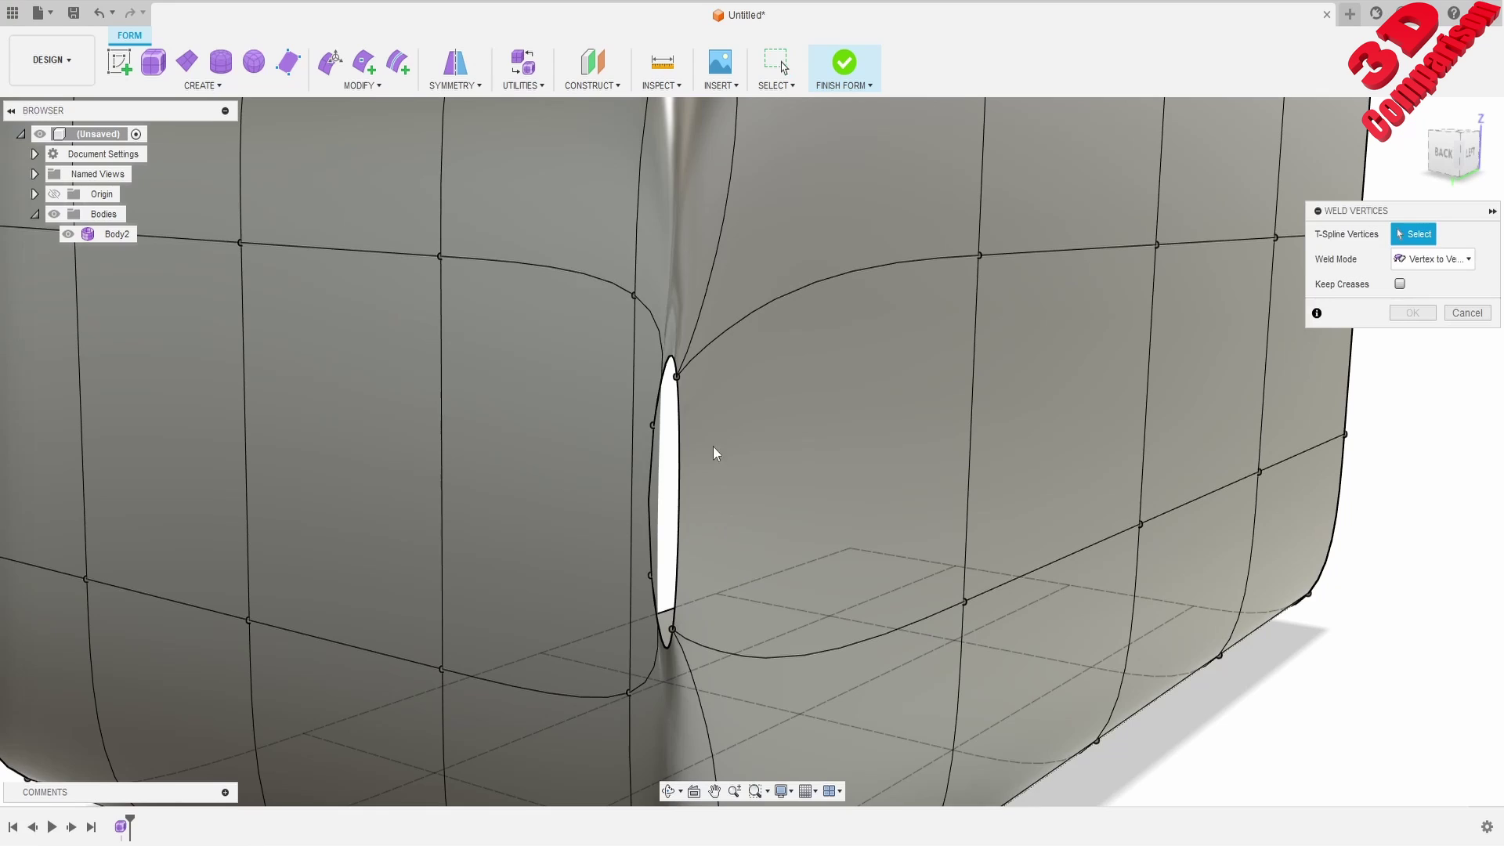
click(654, 426)
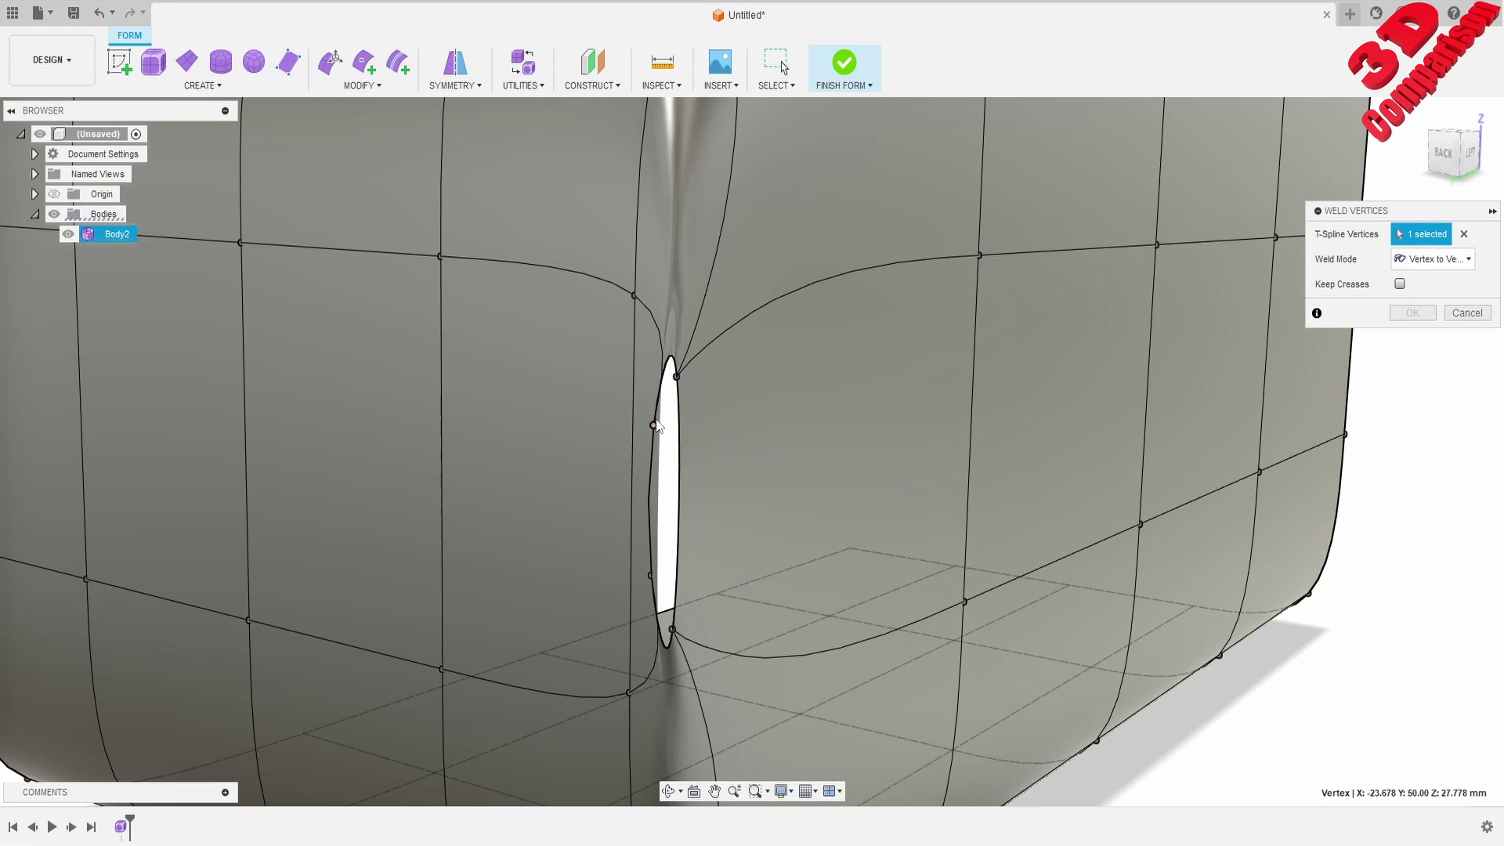
click(675, 378)
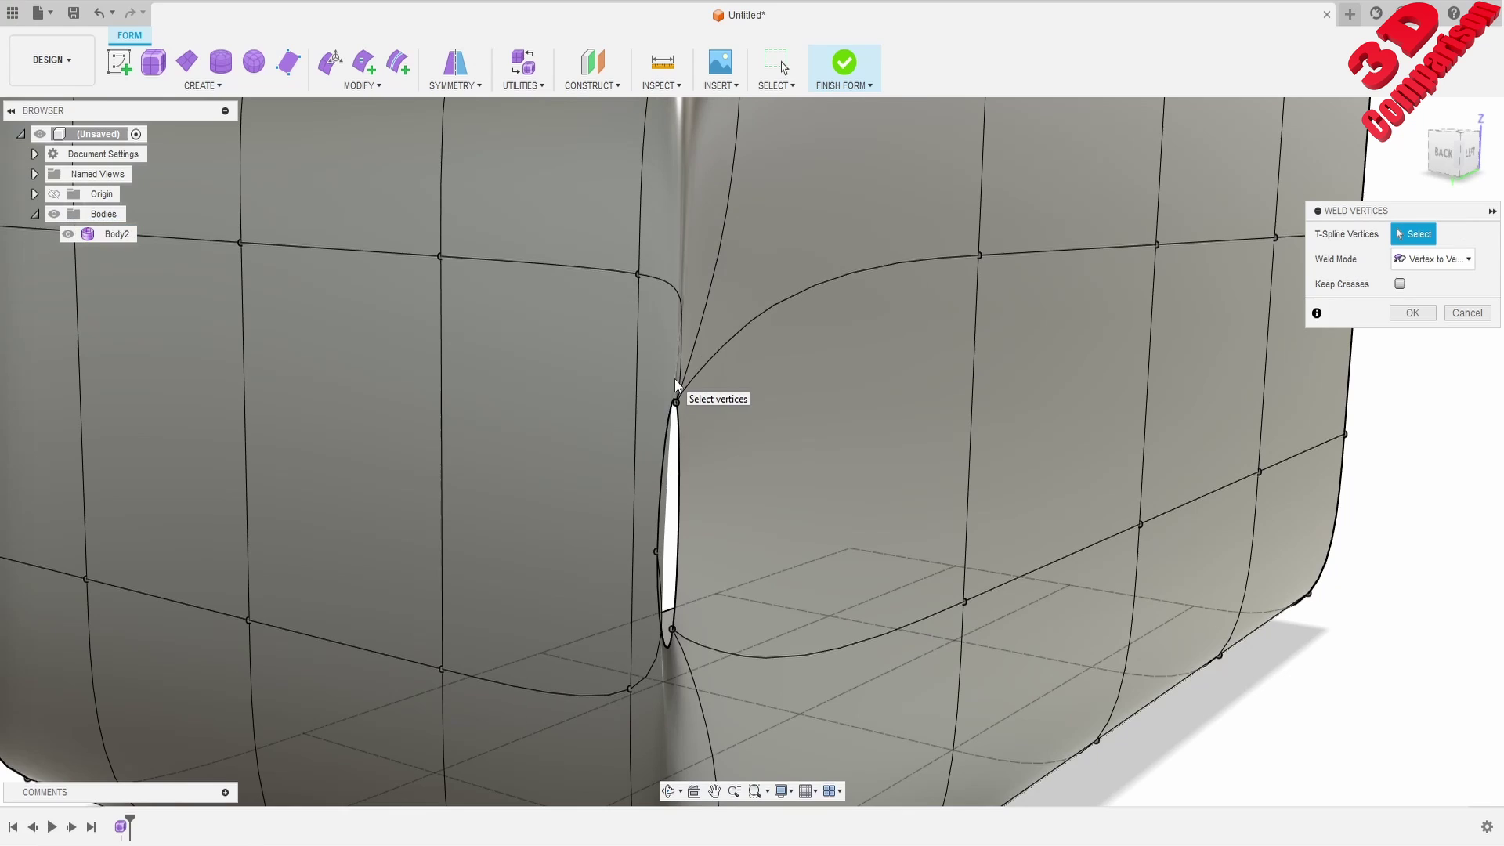
click(656, 552)
click(671, 630)
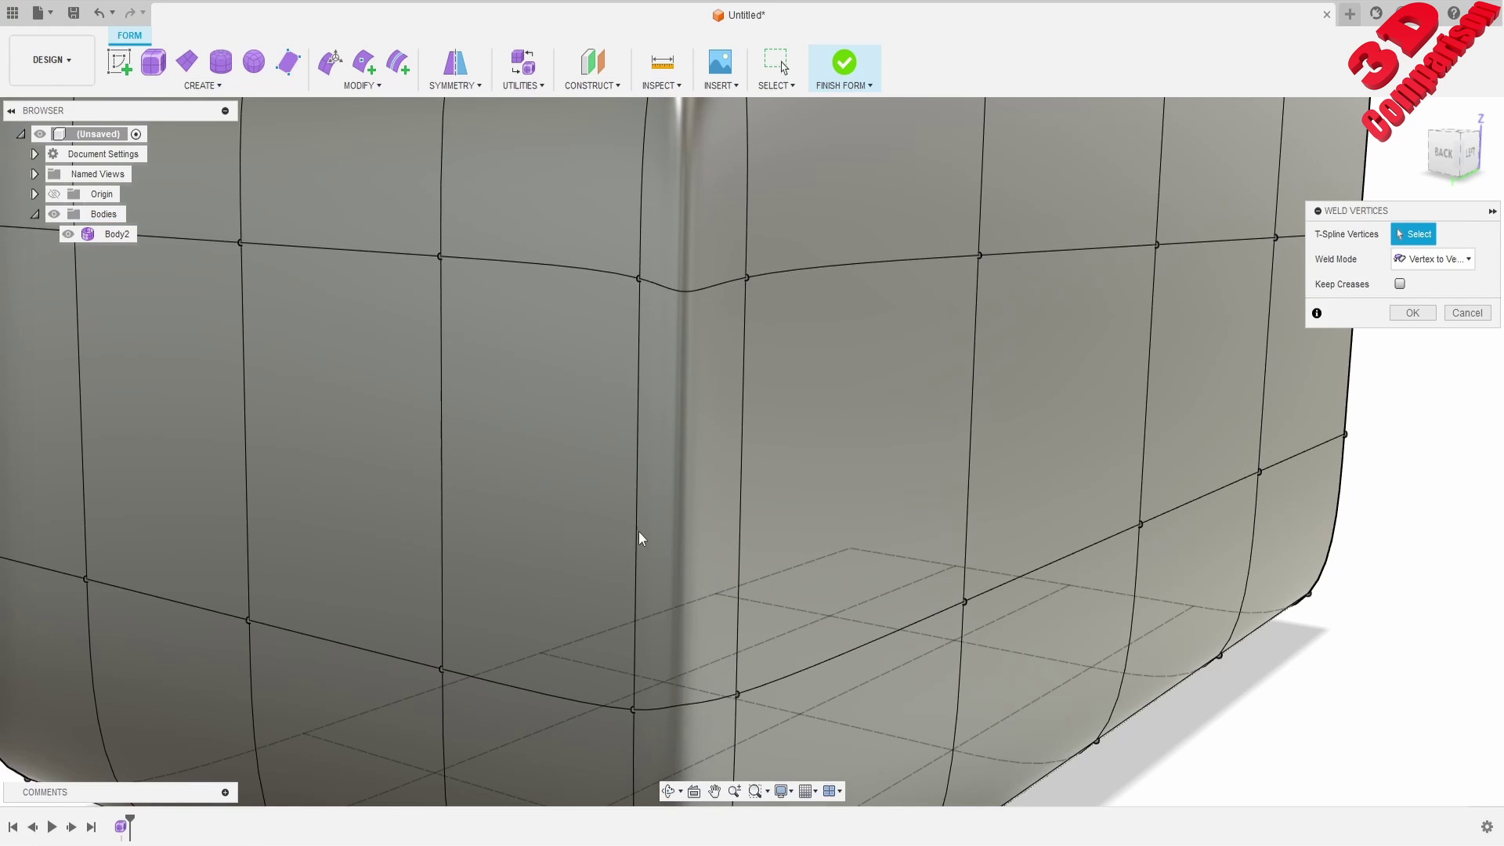
scroll(735, 518, down, 8)
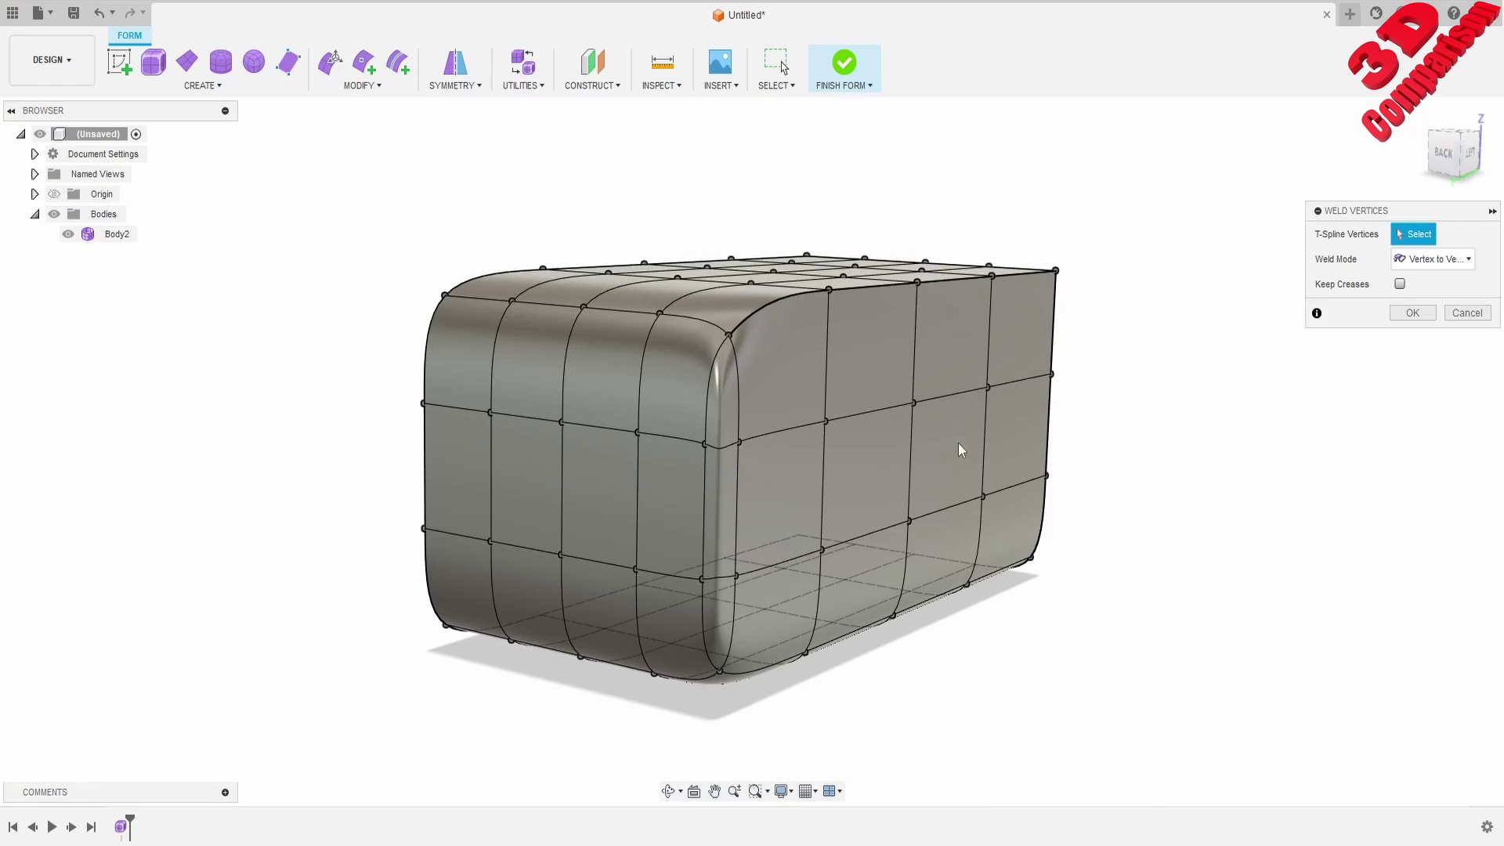
click(1412, 312)
- Try rotating and shifting the end edge of the upper plane's open long side in Edit Form, using angles of about 4.2 and -6.4 degrees
shift+middle_drag(768, 443, 725, 354)
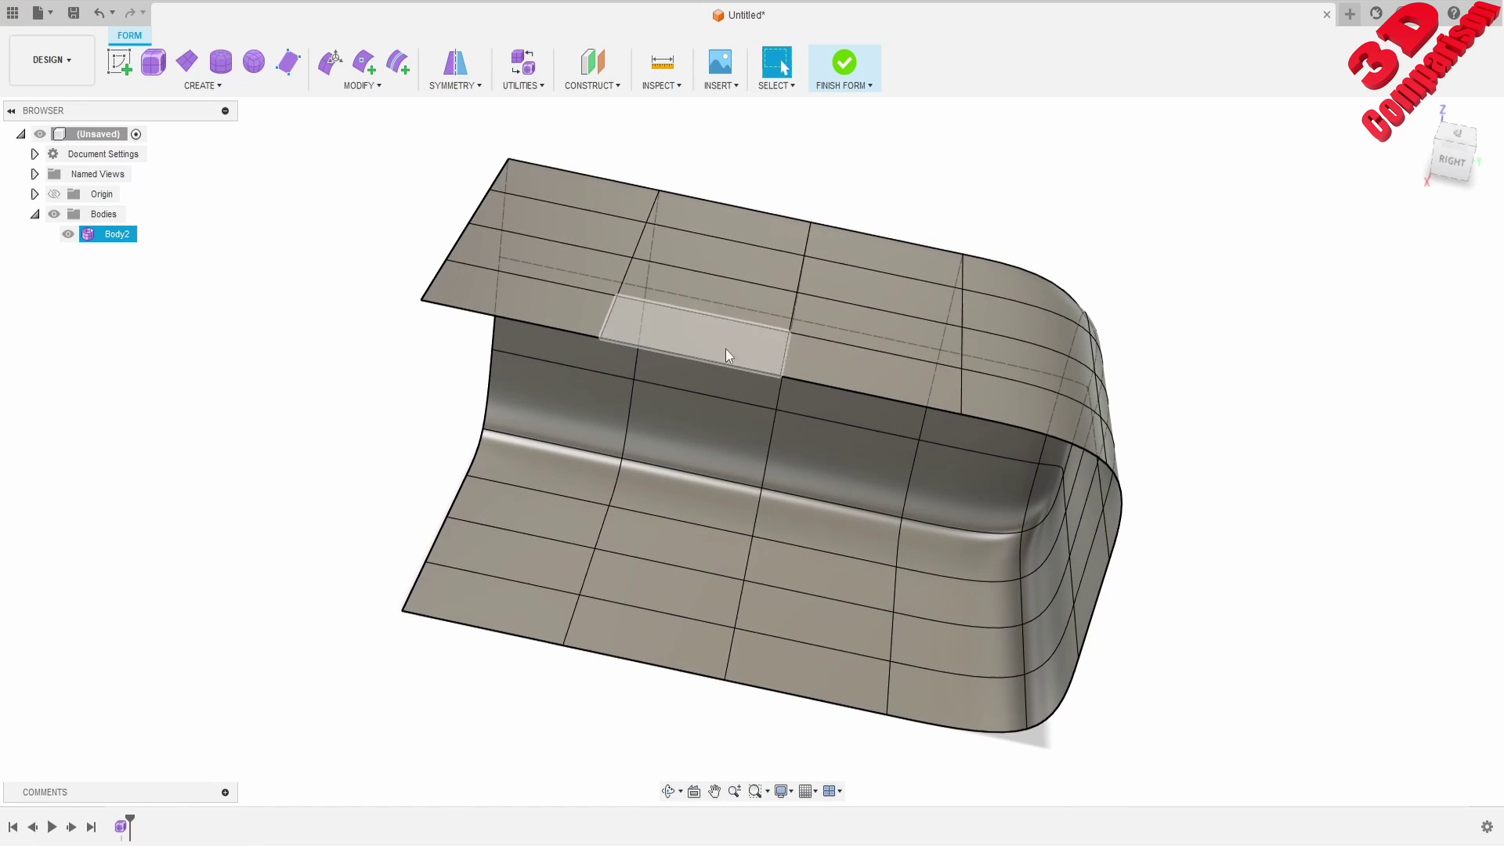
click(326, 72)
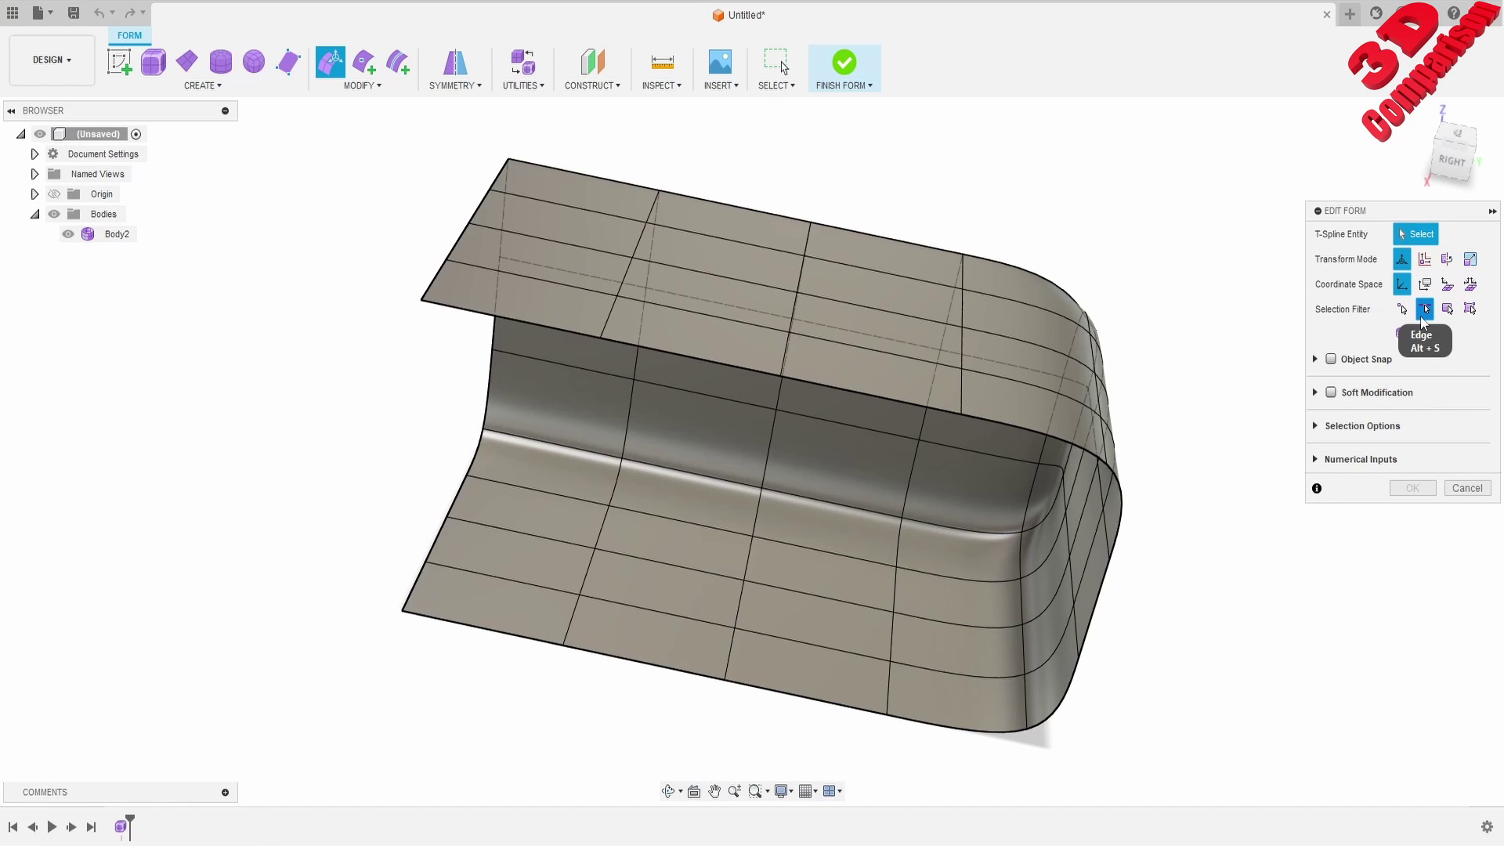
click(577, 332)
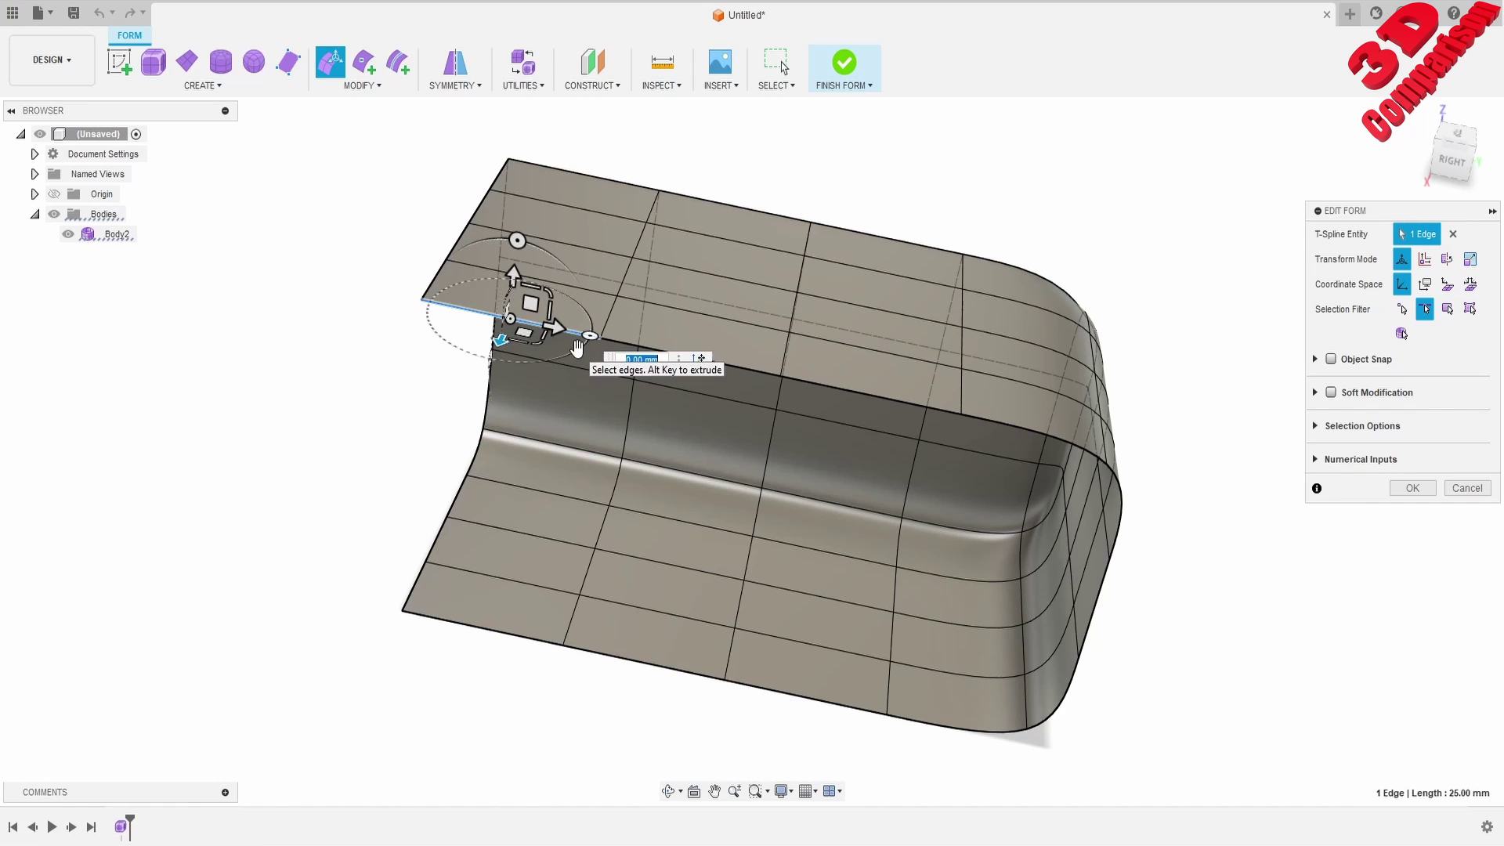
mouse_move(579, 349)
mouse_down()
mouse_move(593, 306)
mouse_move(563, 356)
mouse_move(581, 332)
mouse_up()
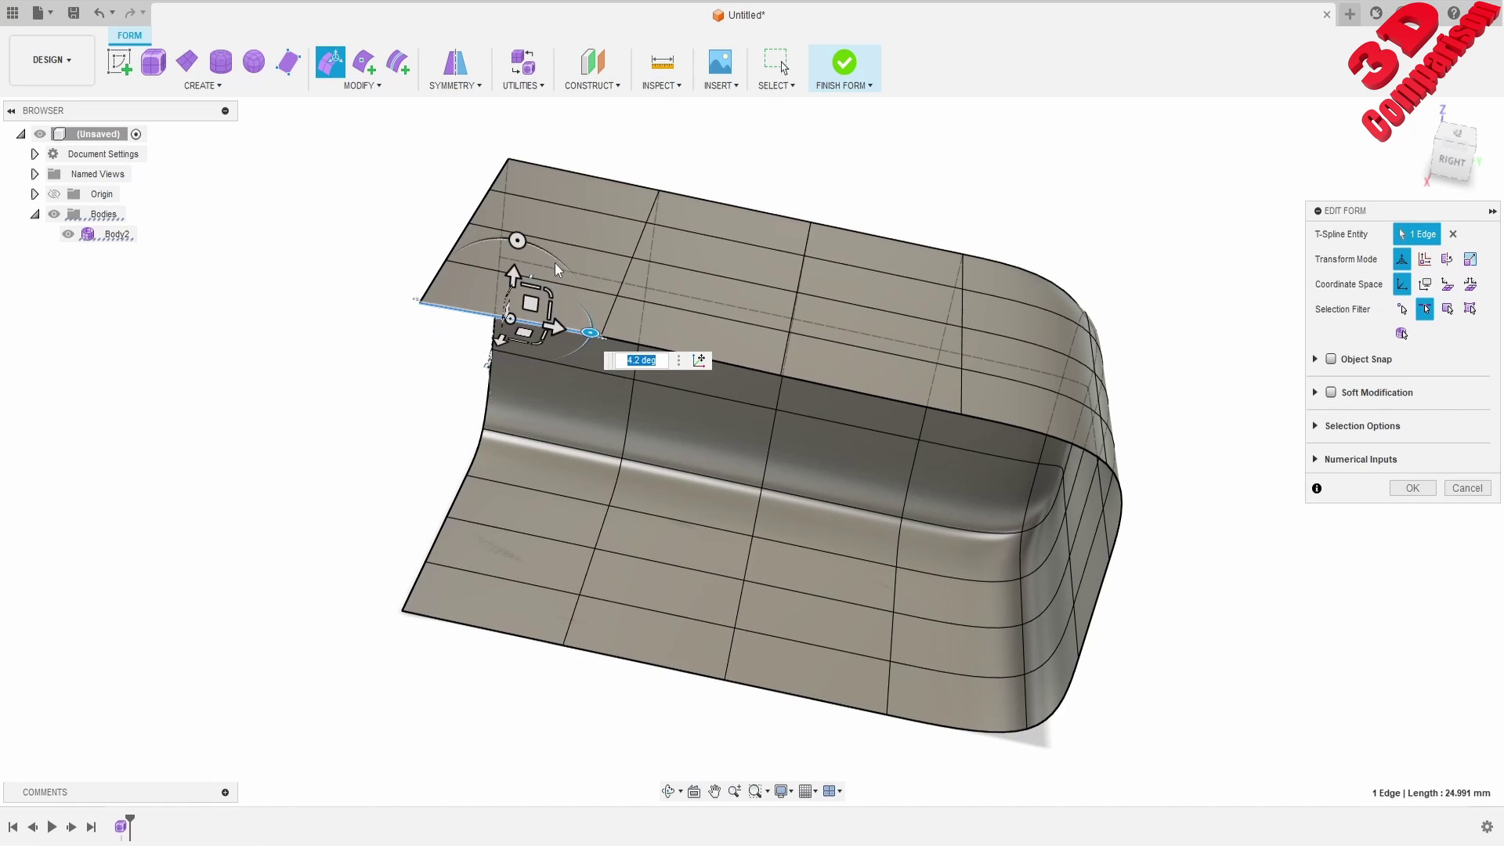
drag(558, 257, 531, 243)
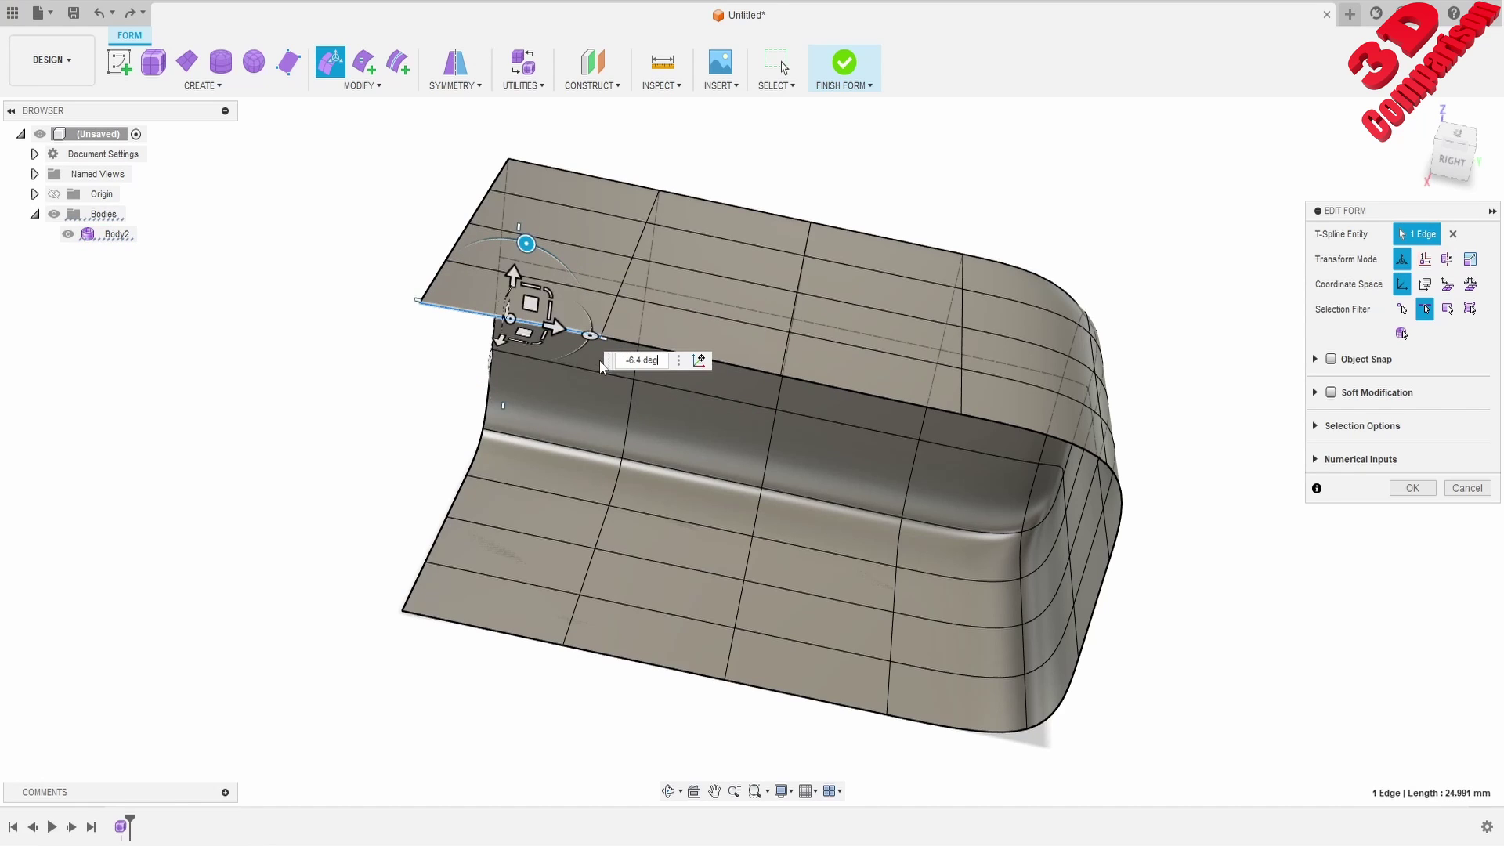
drag(529, 300, 471, 363)
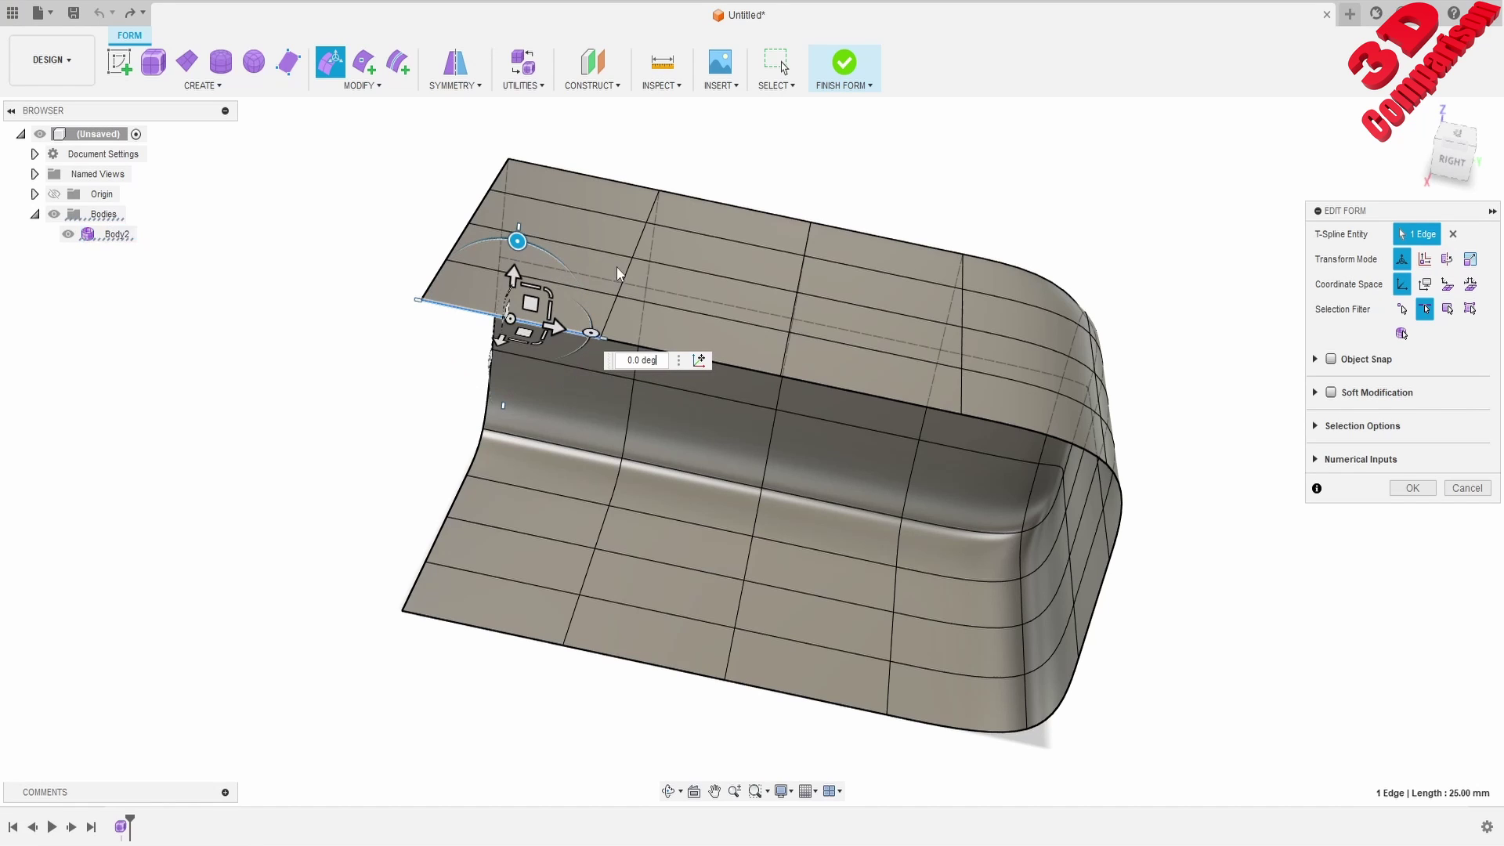
- Try moving the same edge in a plane by about 12.2 and 2.2 mm, and scaling it with a factor of 1
scroll(553, 203, up, 3)
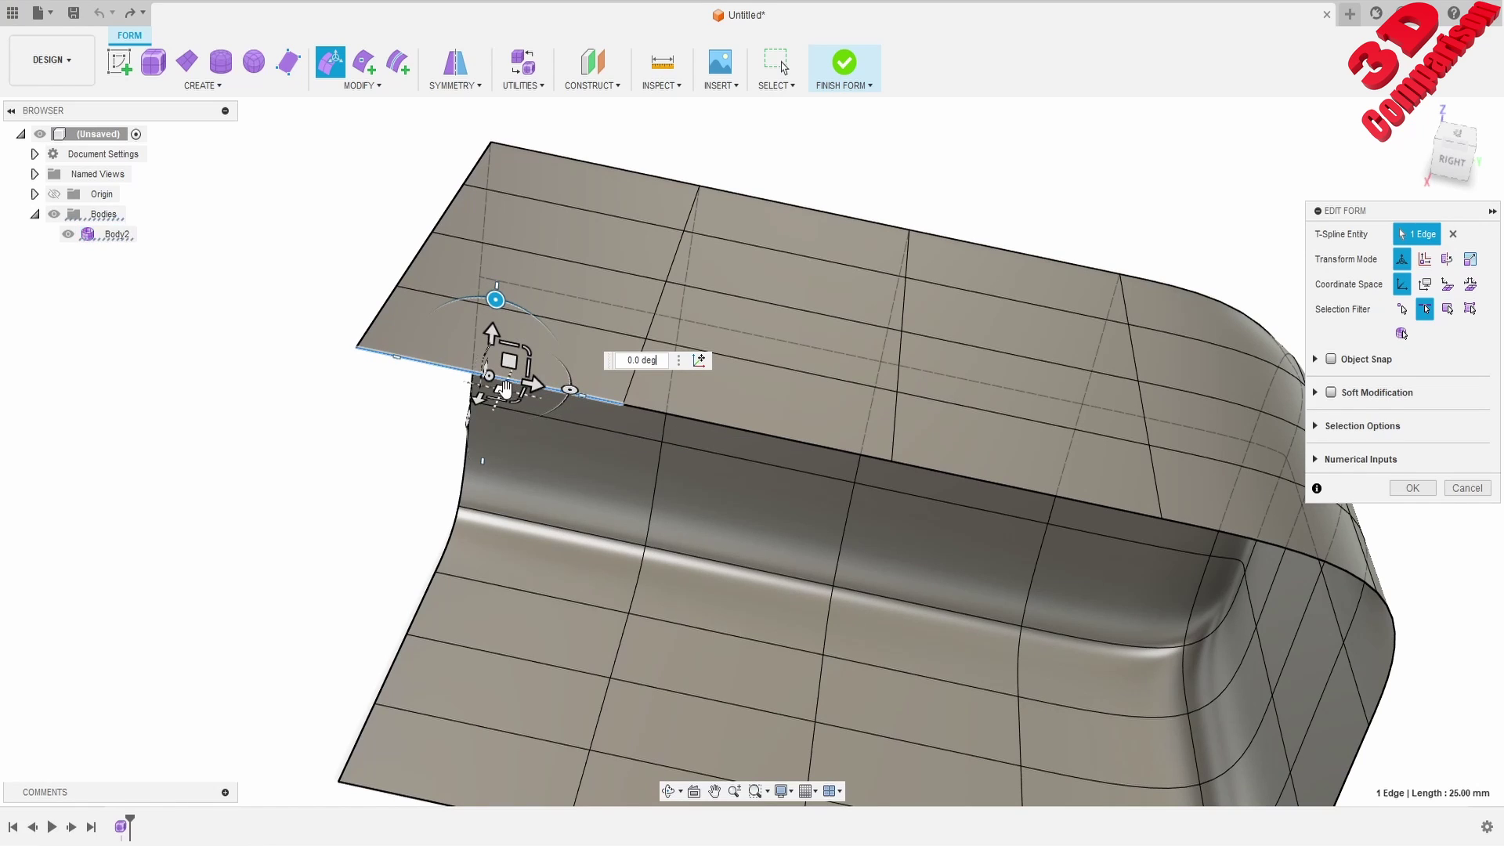
drag(499, 392, 505, 495)
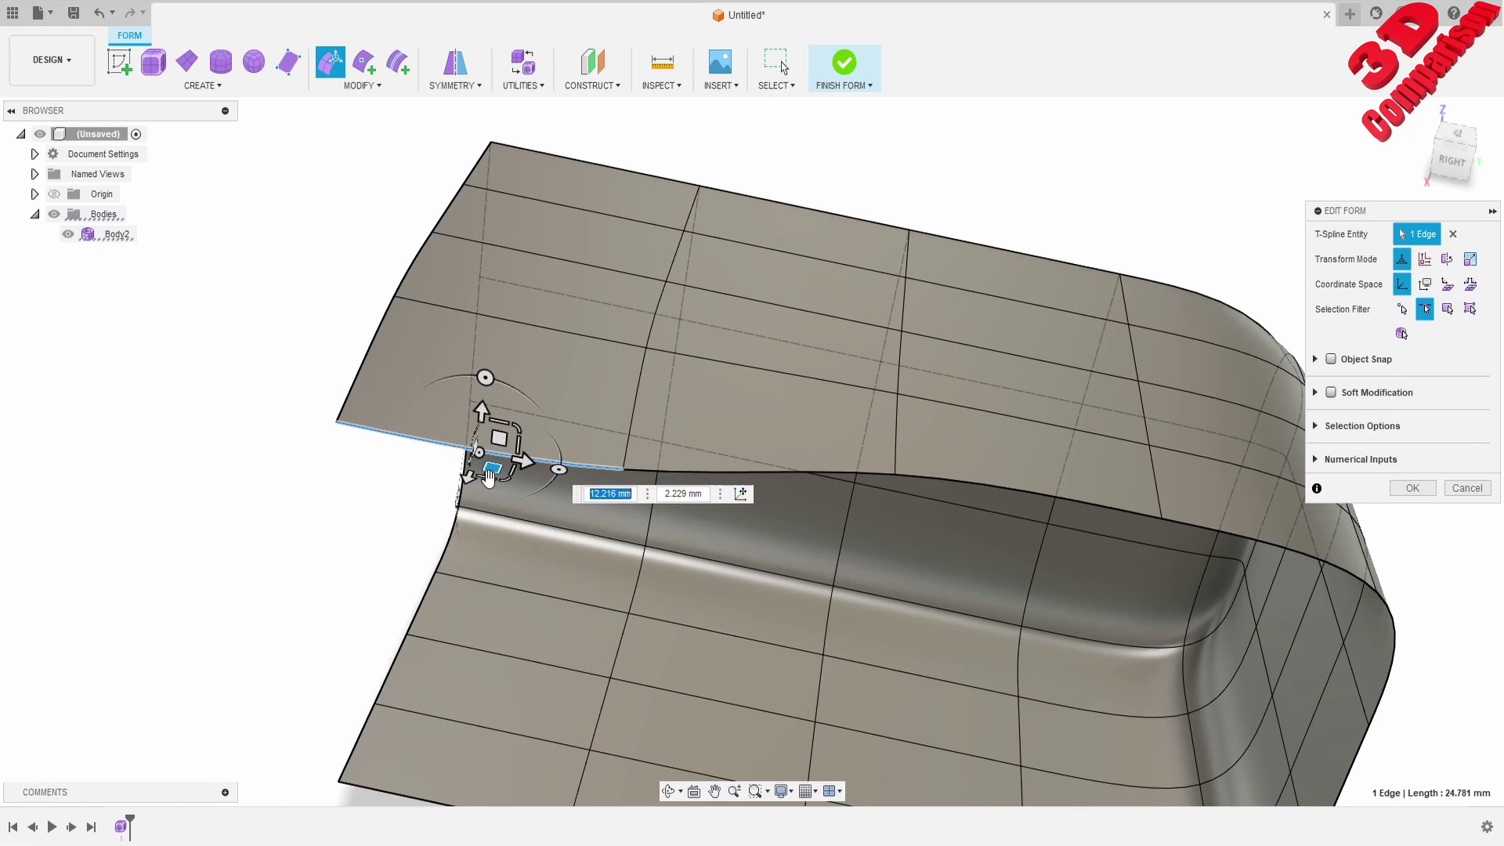
drag(475, 461, 521, 454)
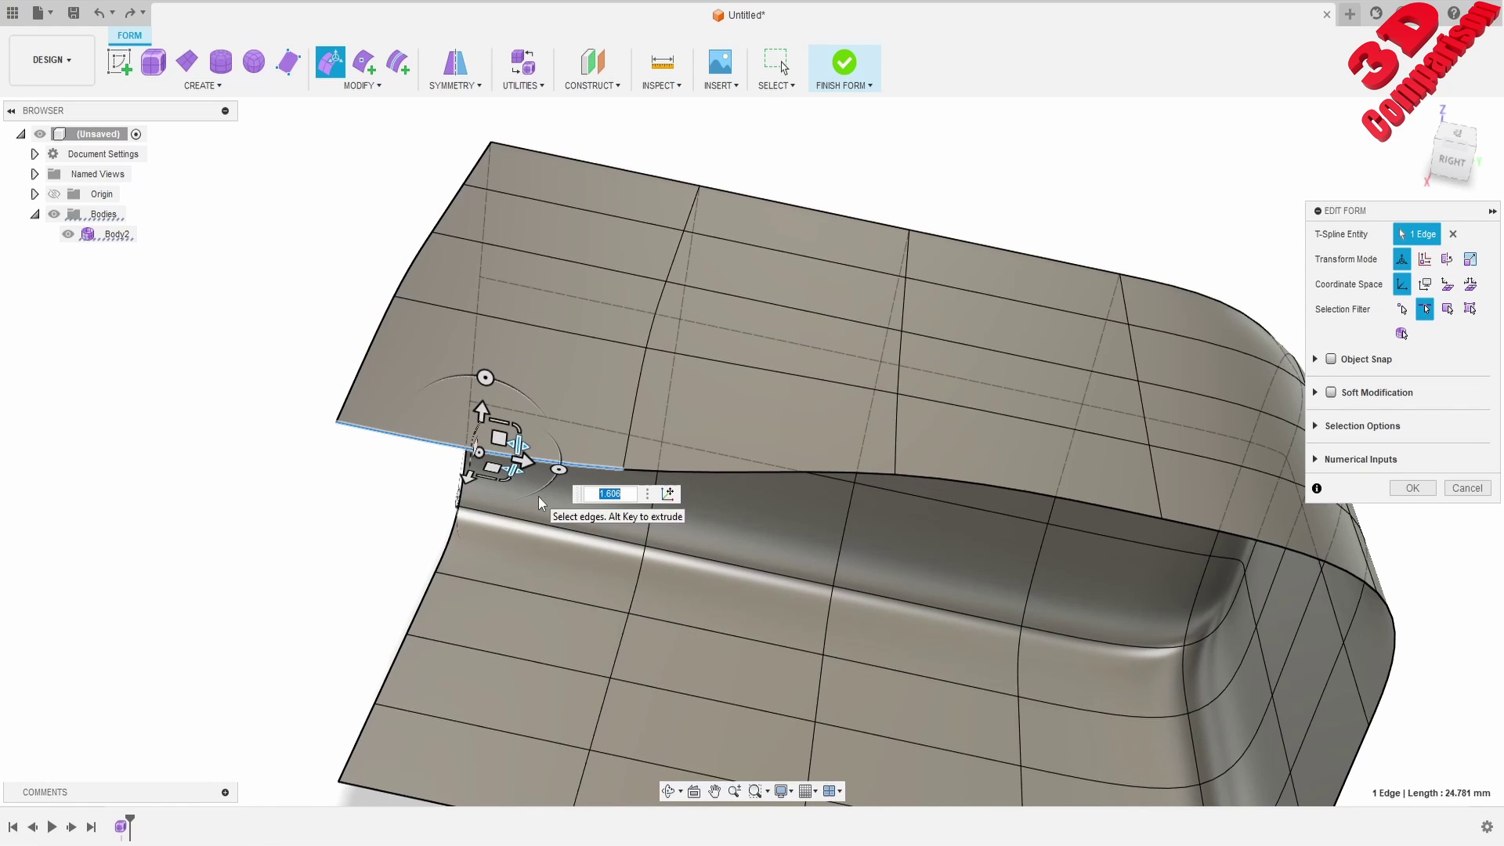
text(1)
key(Return)
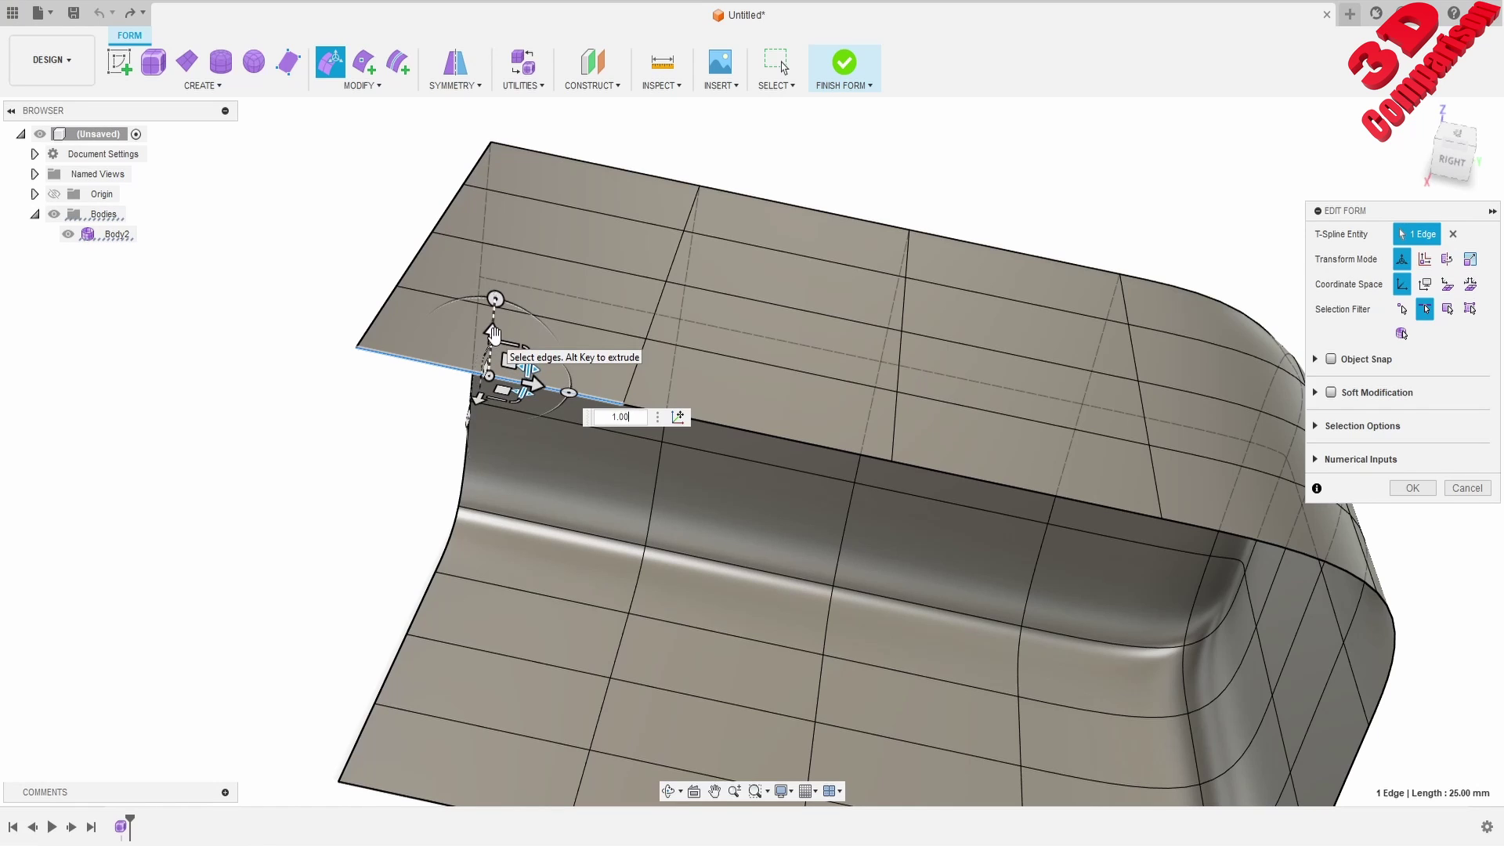
- Extrude the selected upper-plane edge 5 mm upward, and extrude another face upward from its new edge freehand
alt+drag(492, 332, 509, 162)
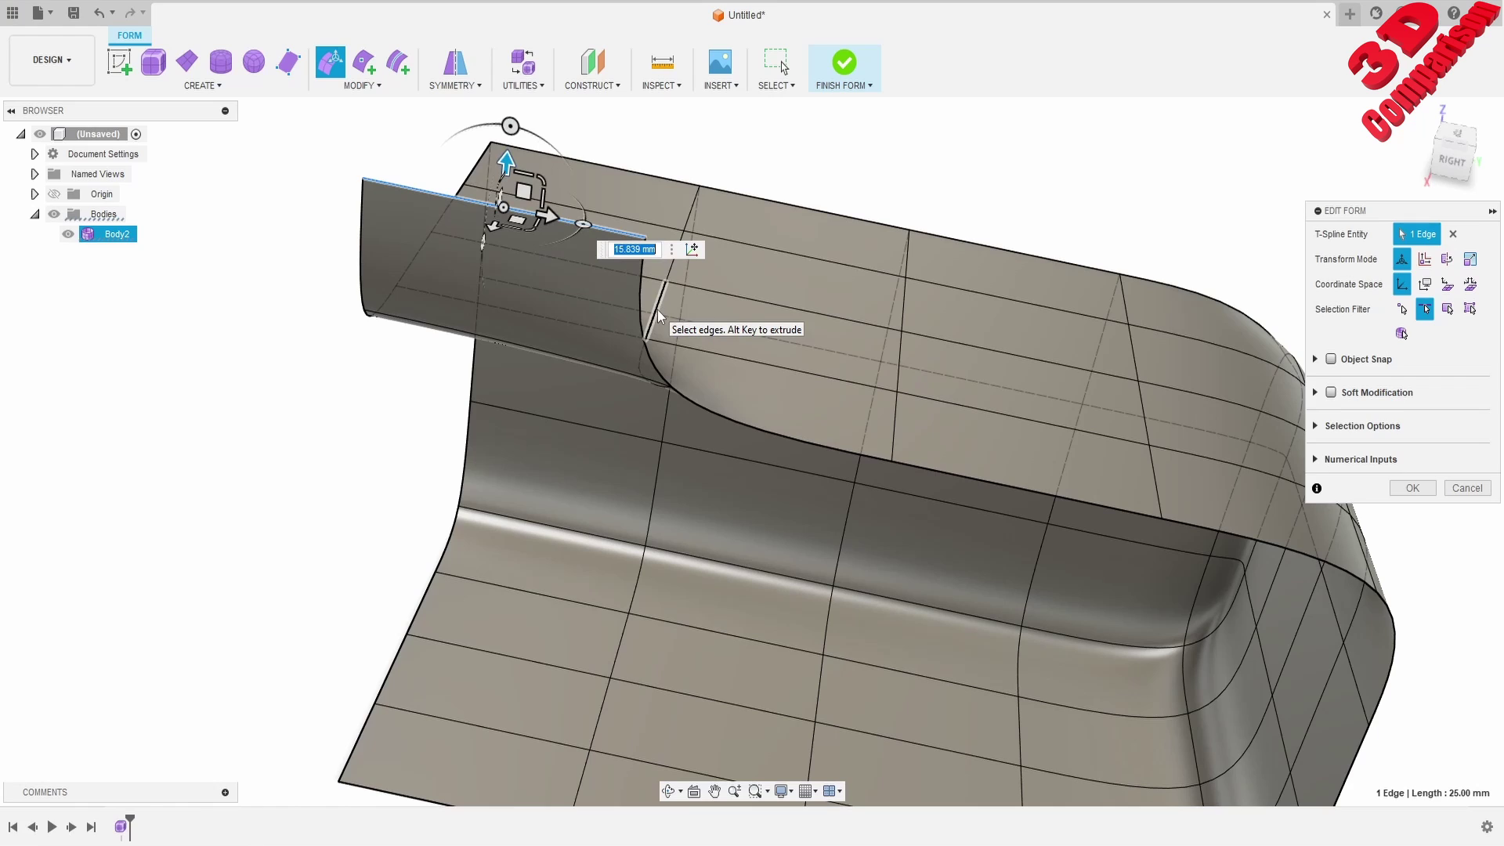
text(5)
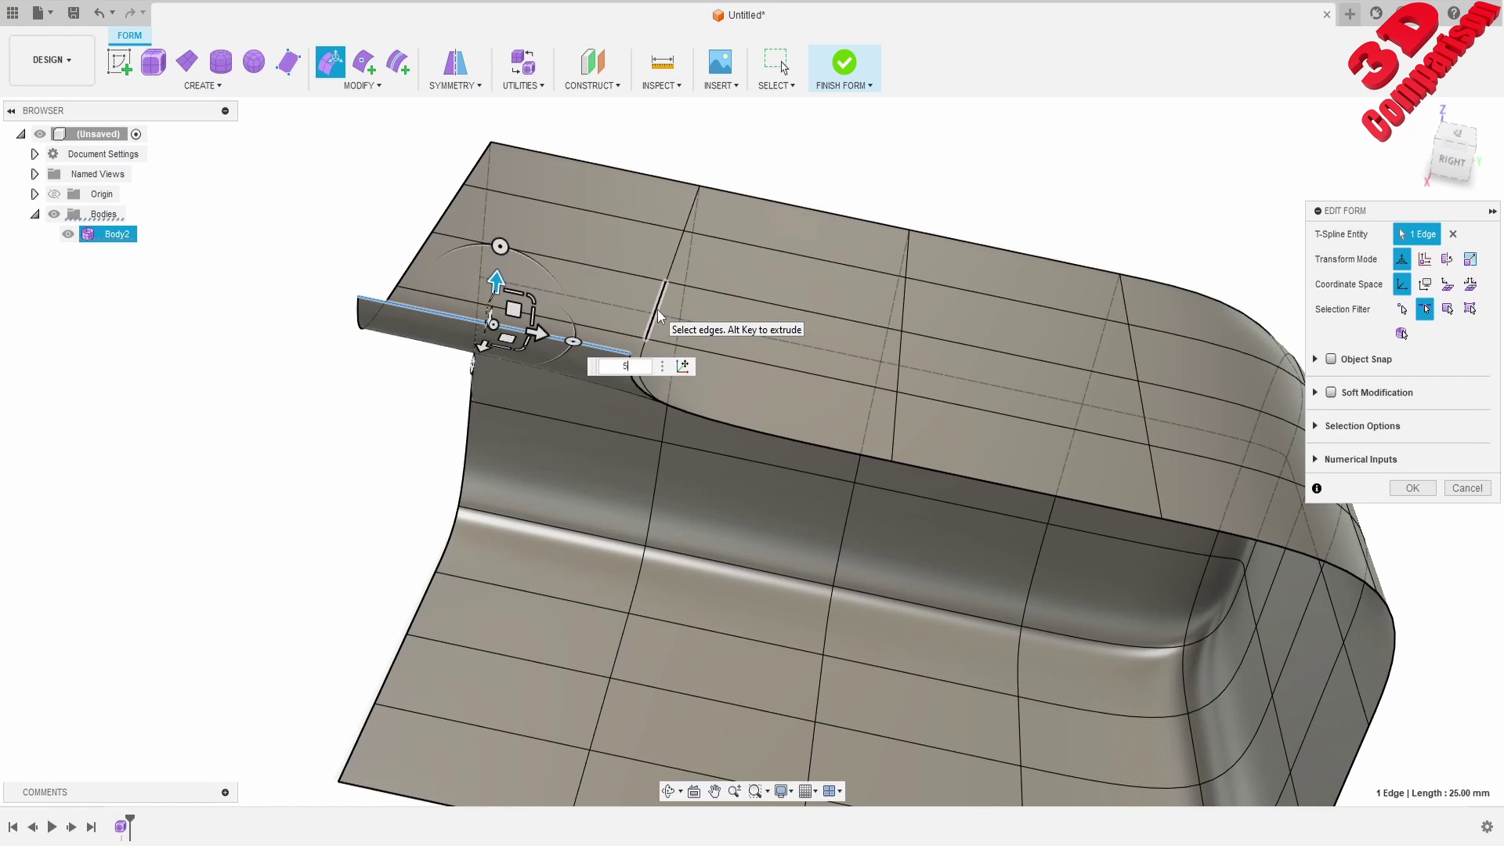
key(Return)
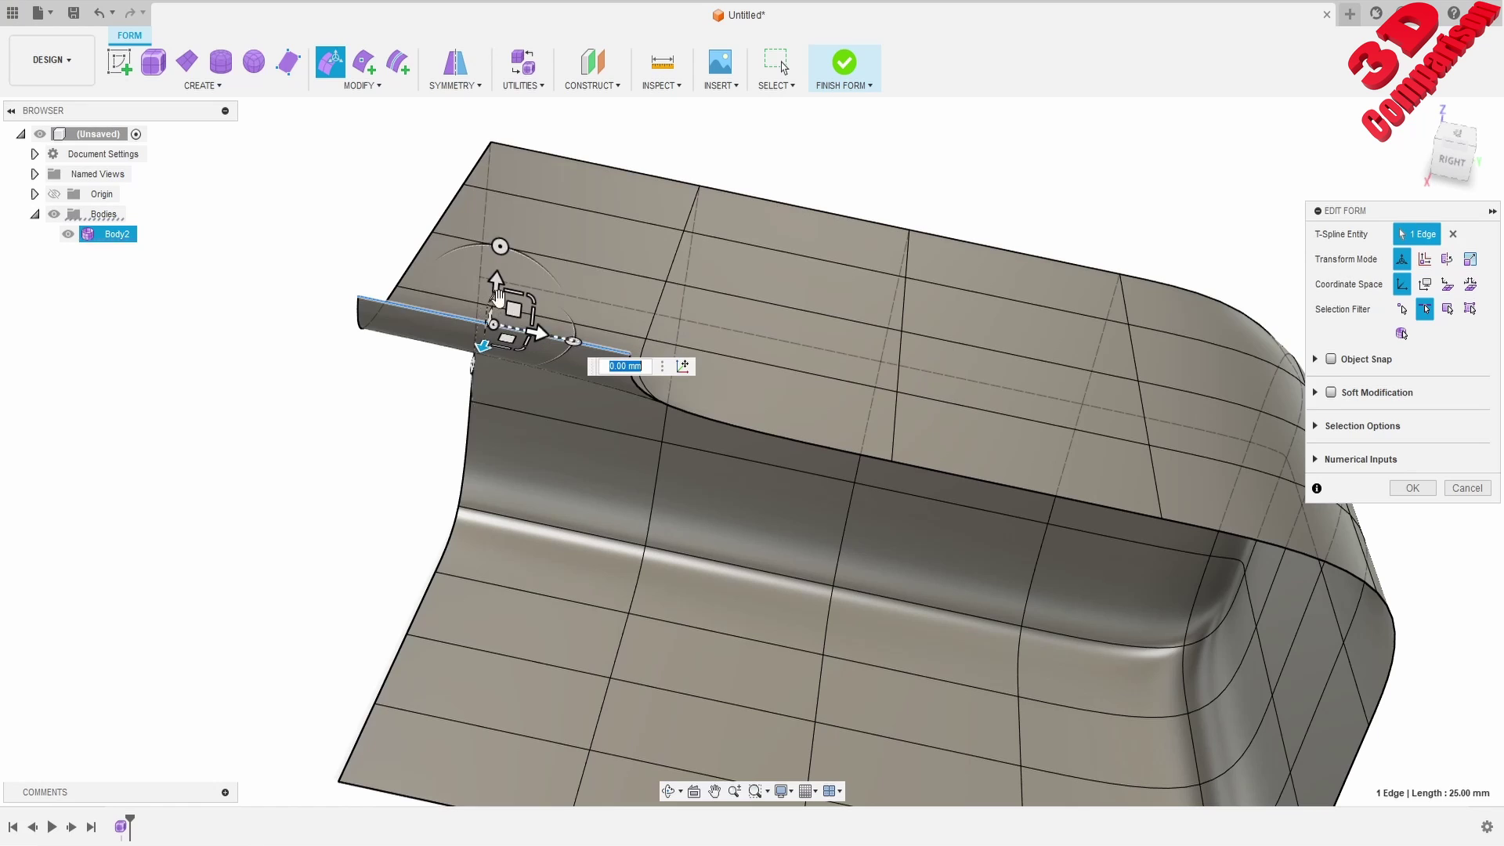
drag(499, 296, 486, 167)
key(Return)
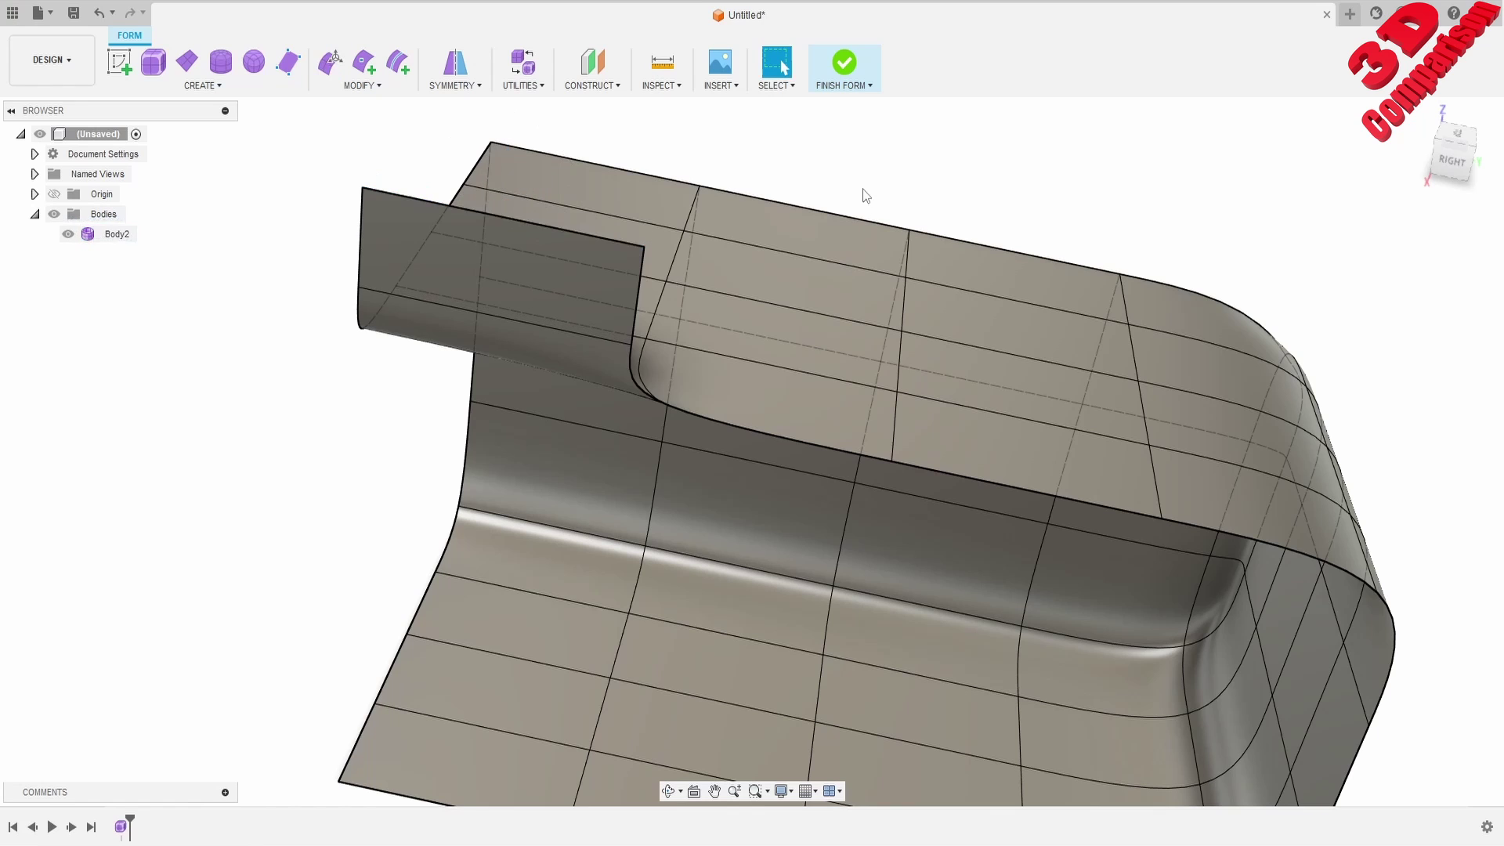
- Set up a Bridge from a lower-plane face to the opposite upper-plane face, using 3 faces
scroll(823, 351, up, 2)
scroll(824, 399, down, 5)
shift+middle_drag(824, 406, 712, 366)
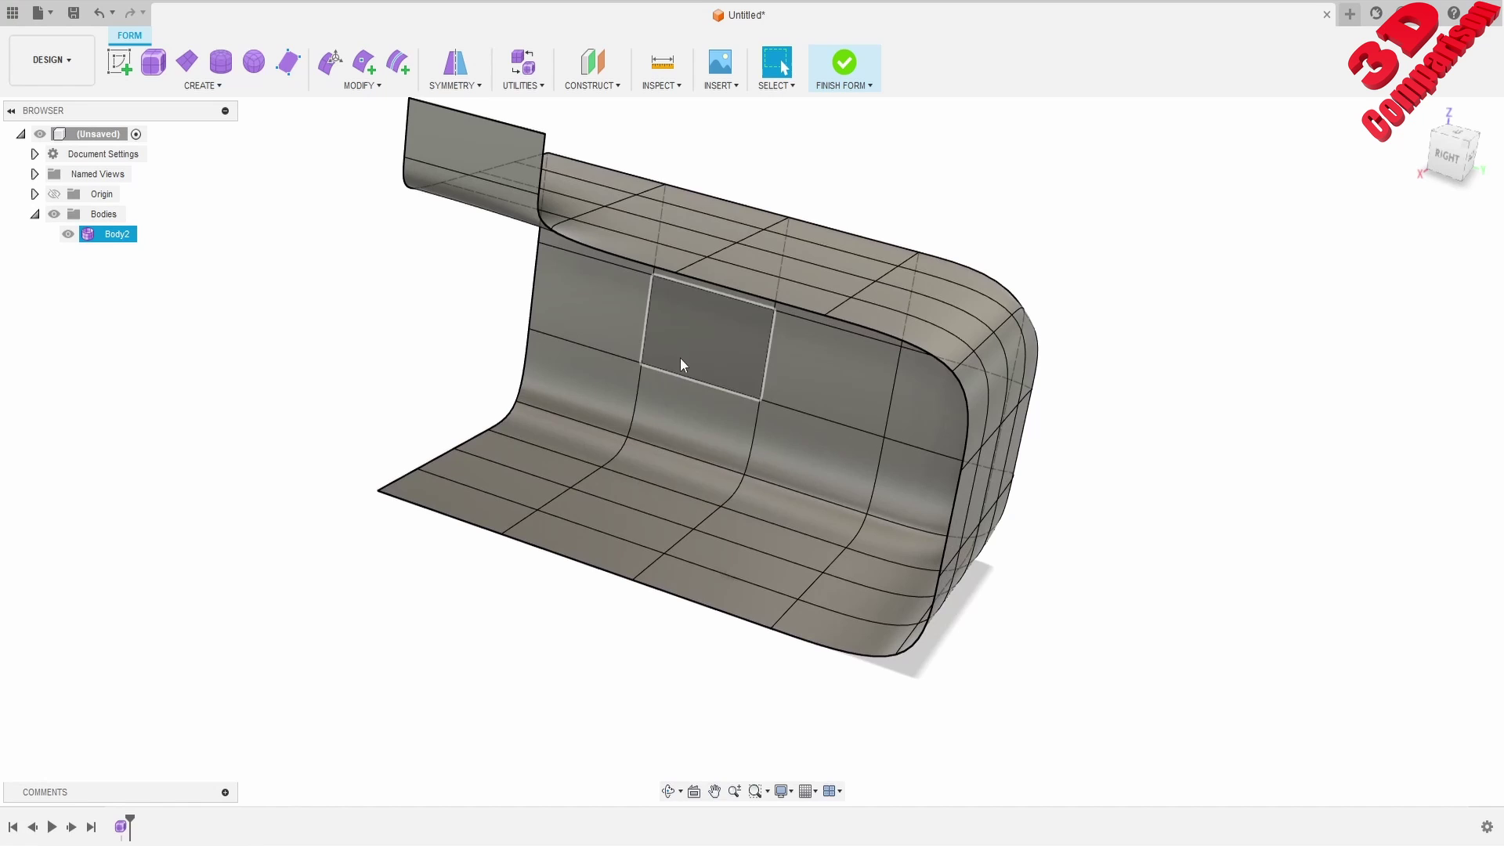
shift+middle_drag(691, 362, 641, 416)
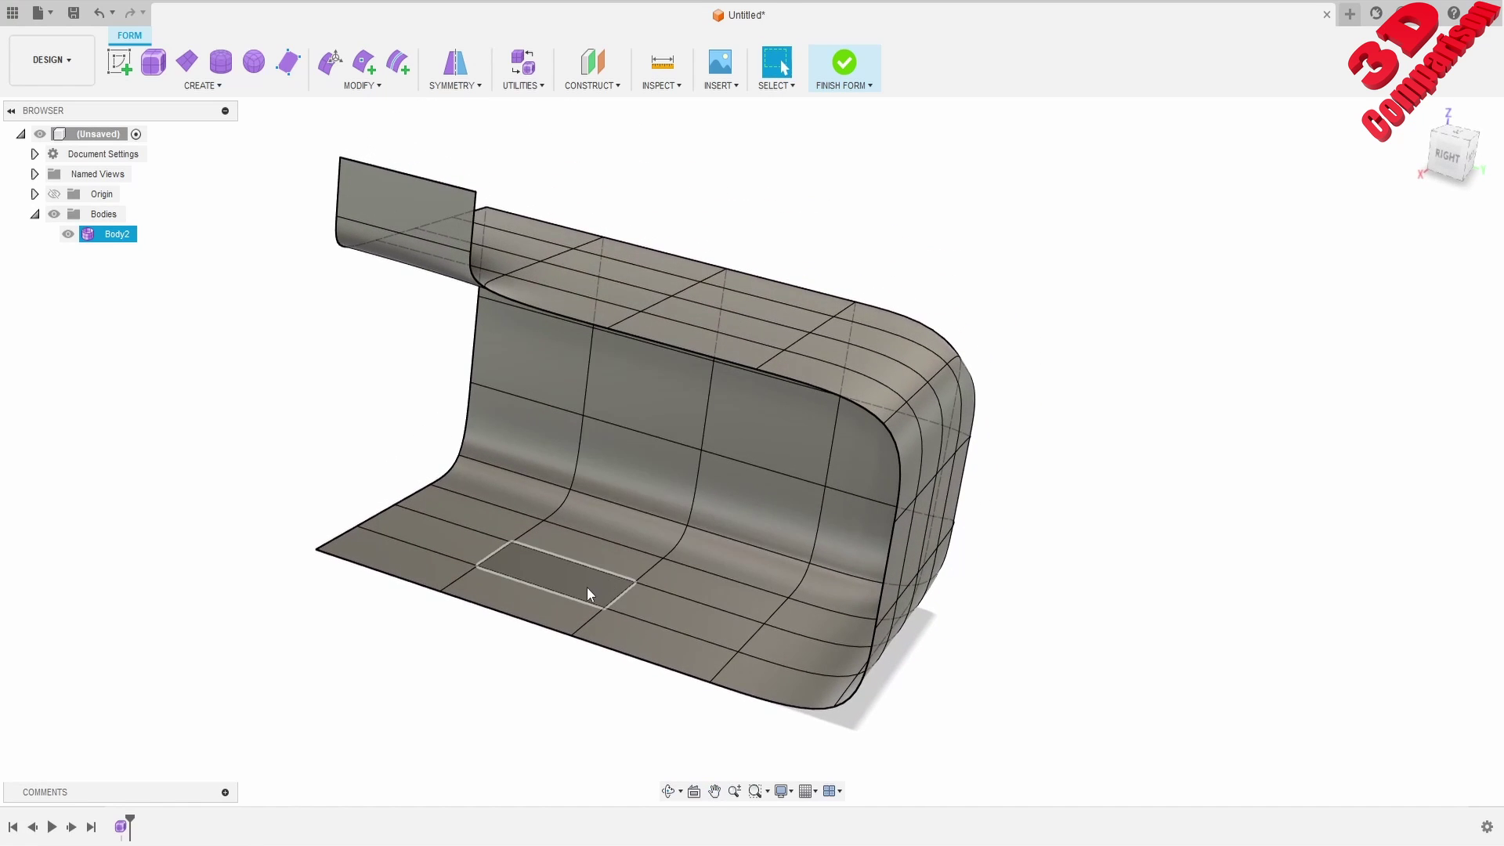
click(707, 587)
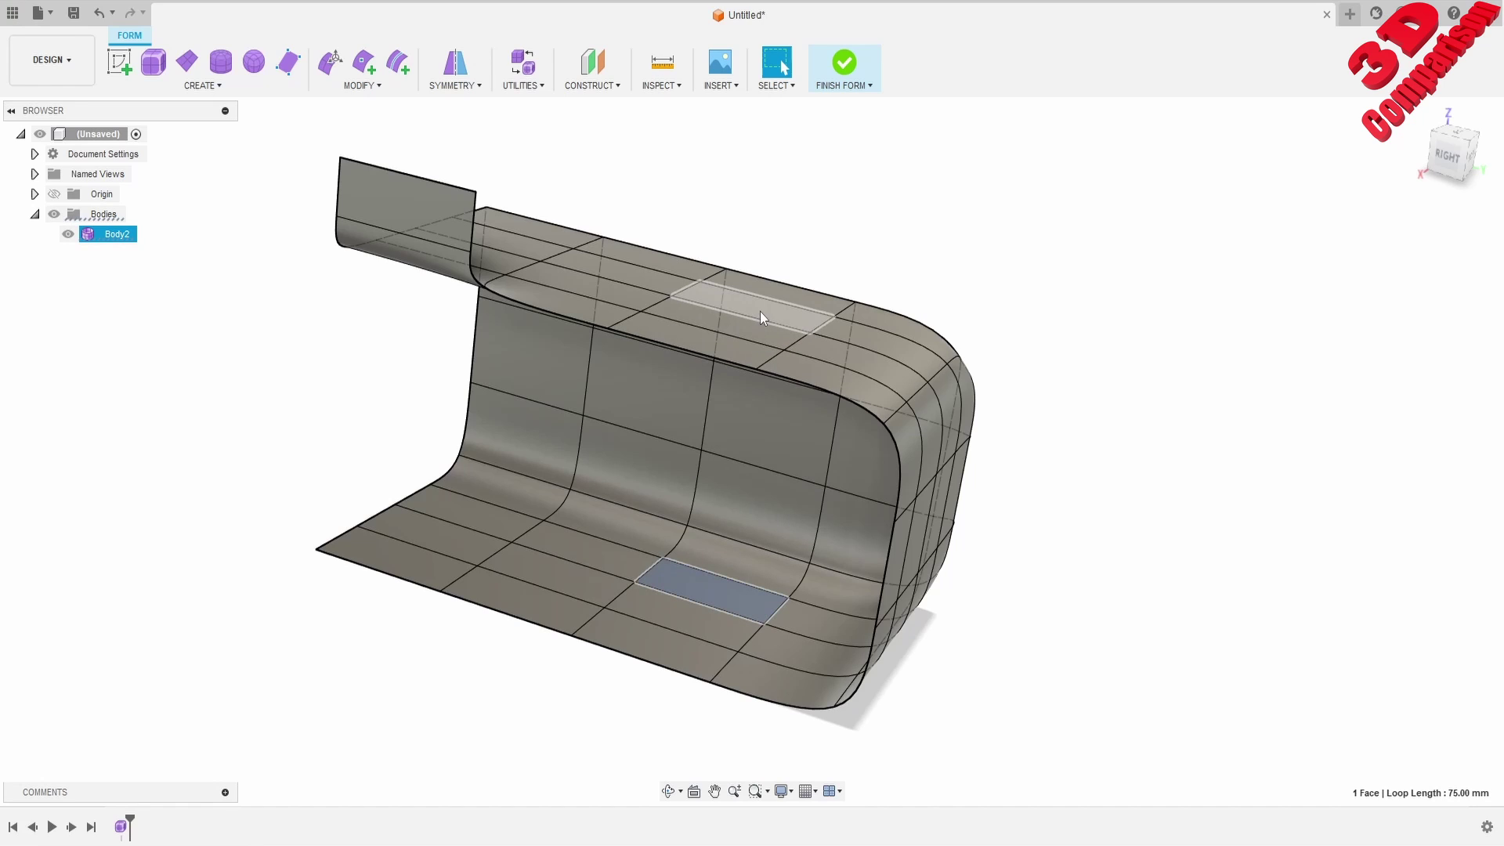
click(345, 335)
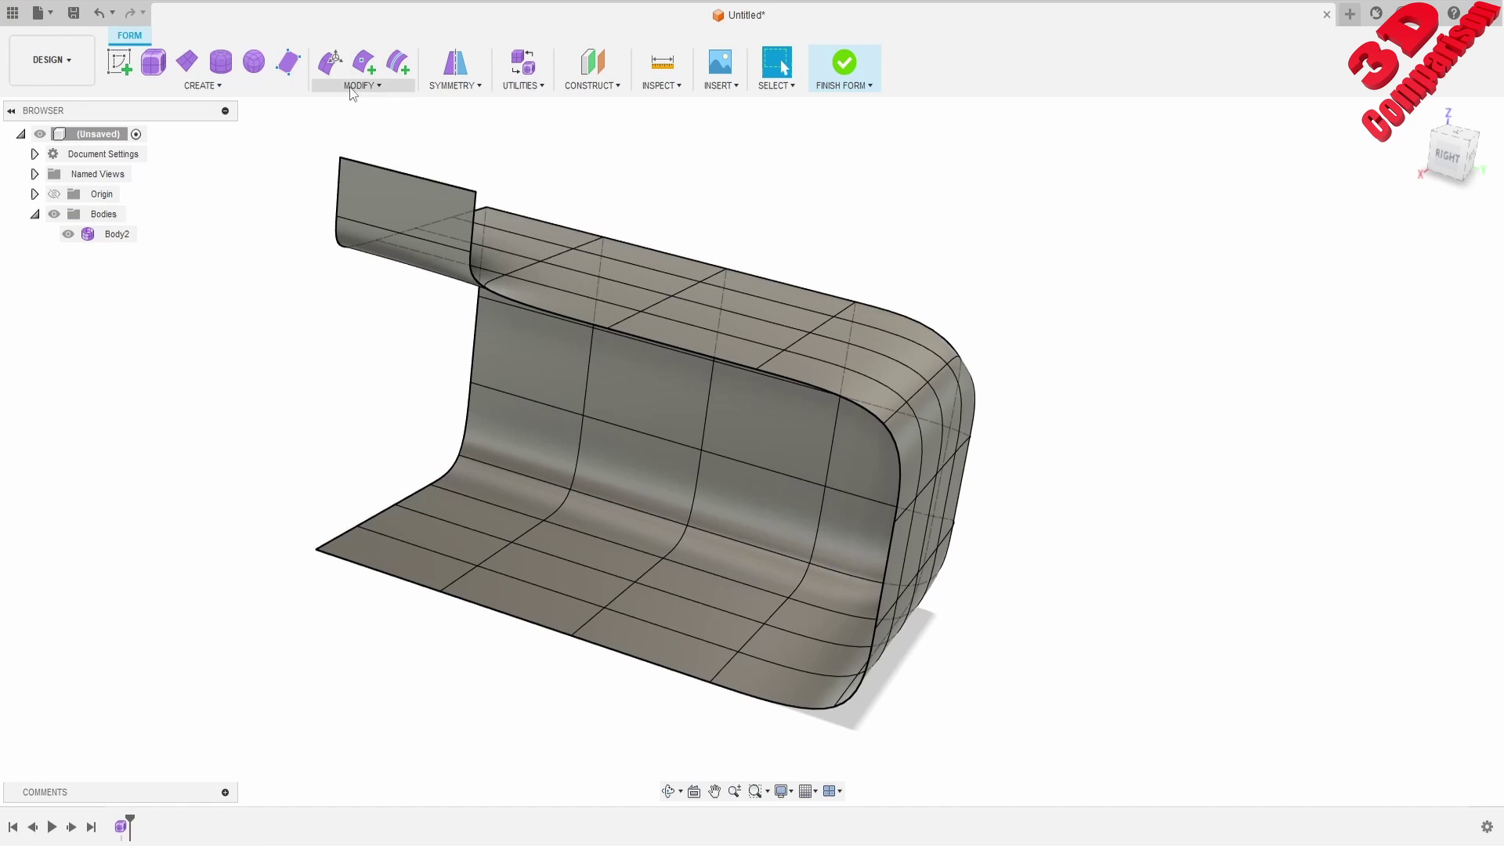
click(354, 86)
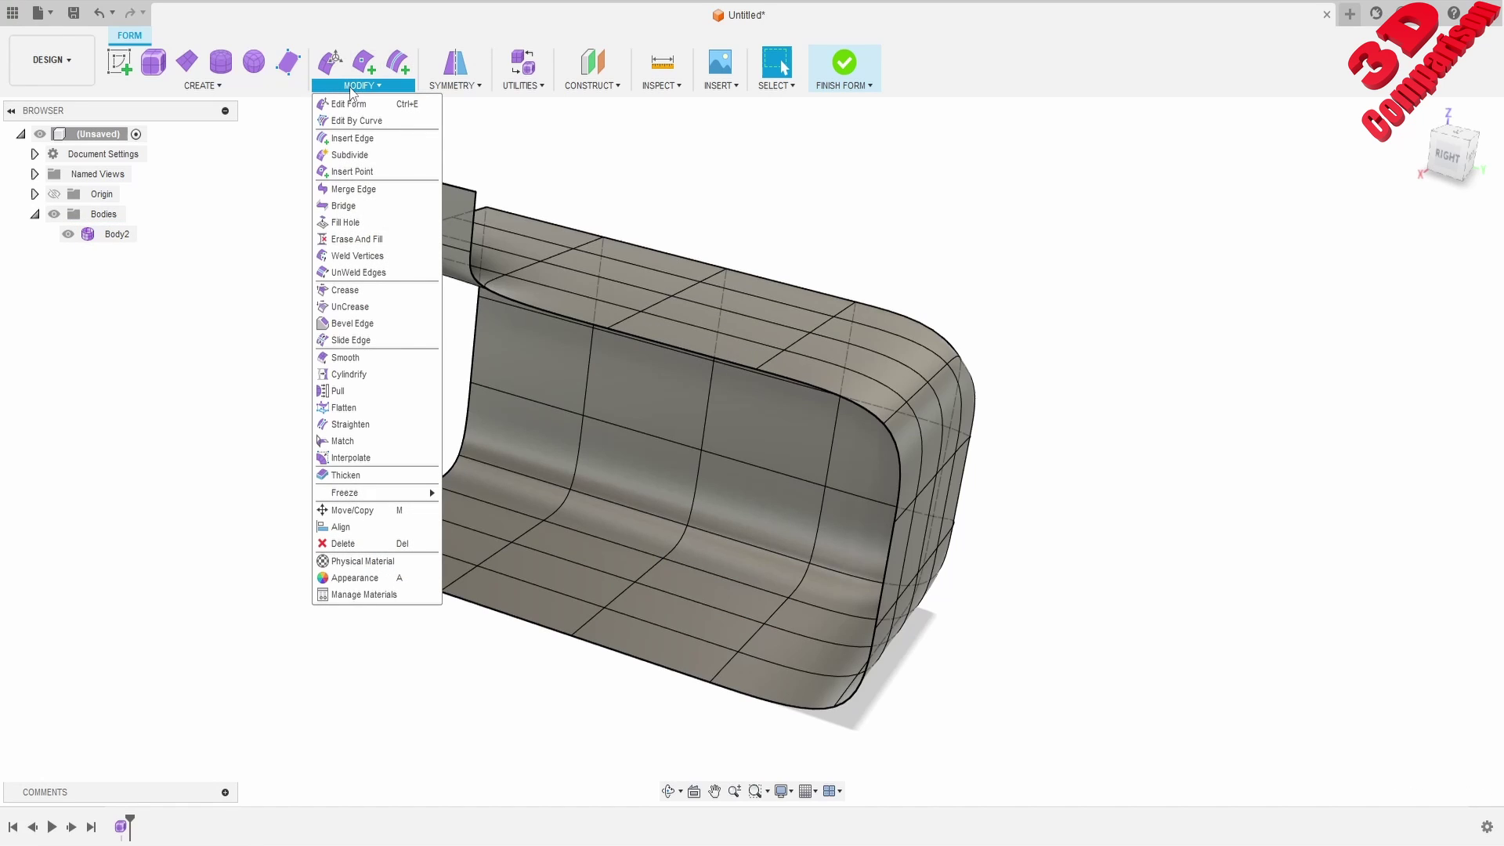
click(357, 206)
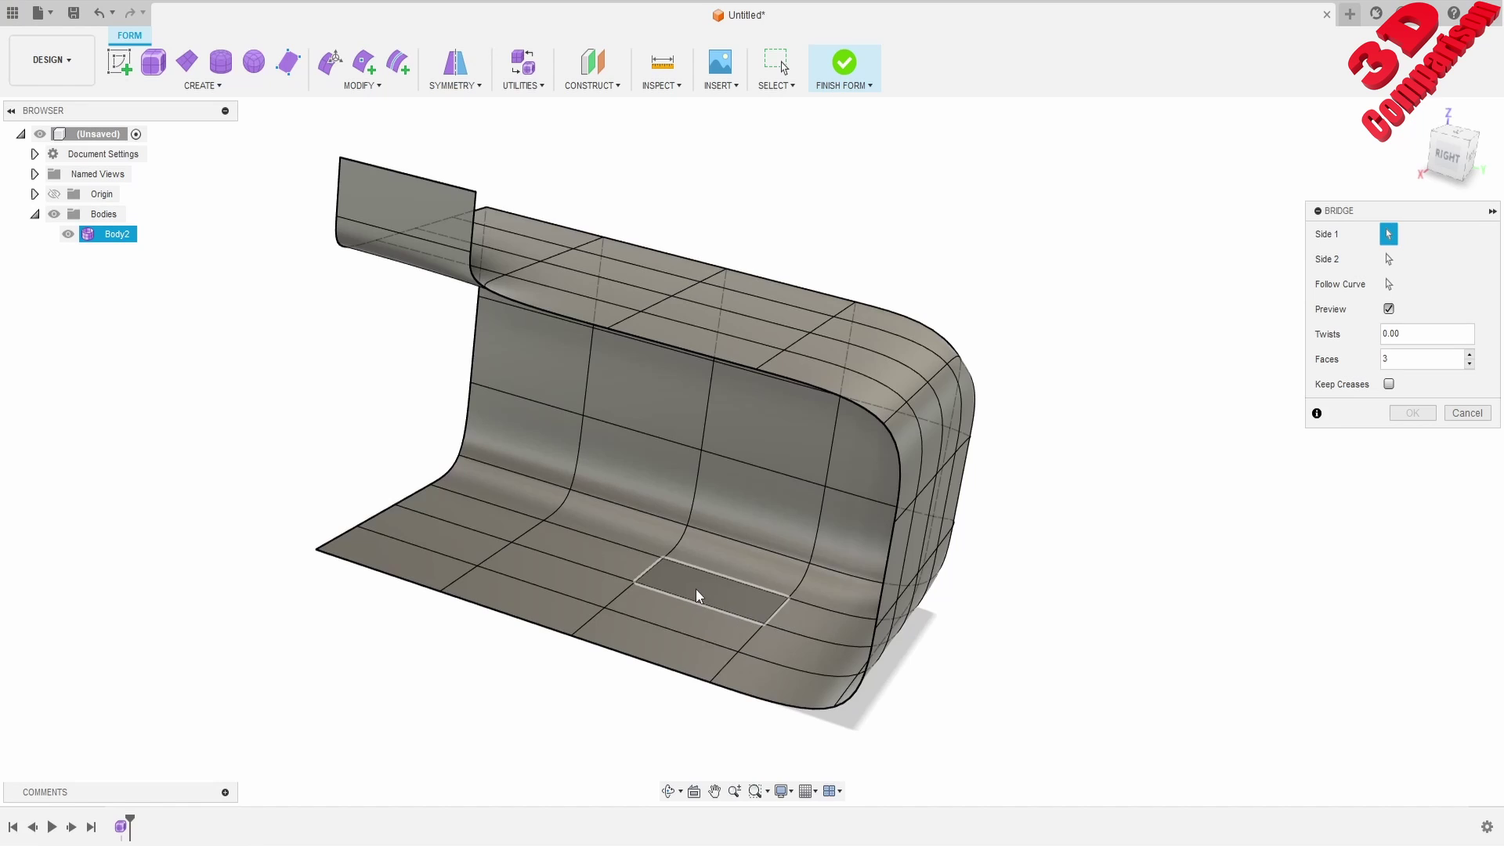
click(695, 589)
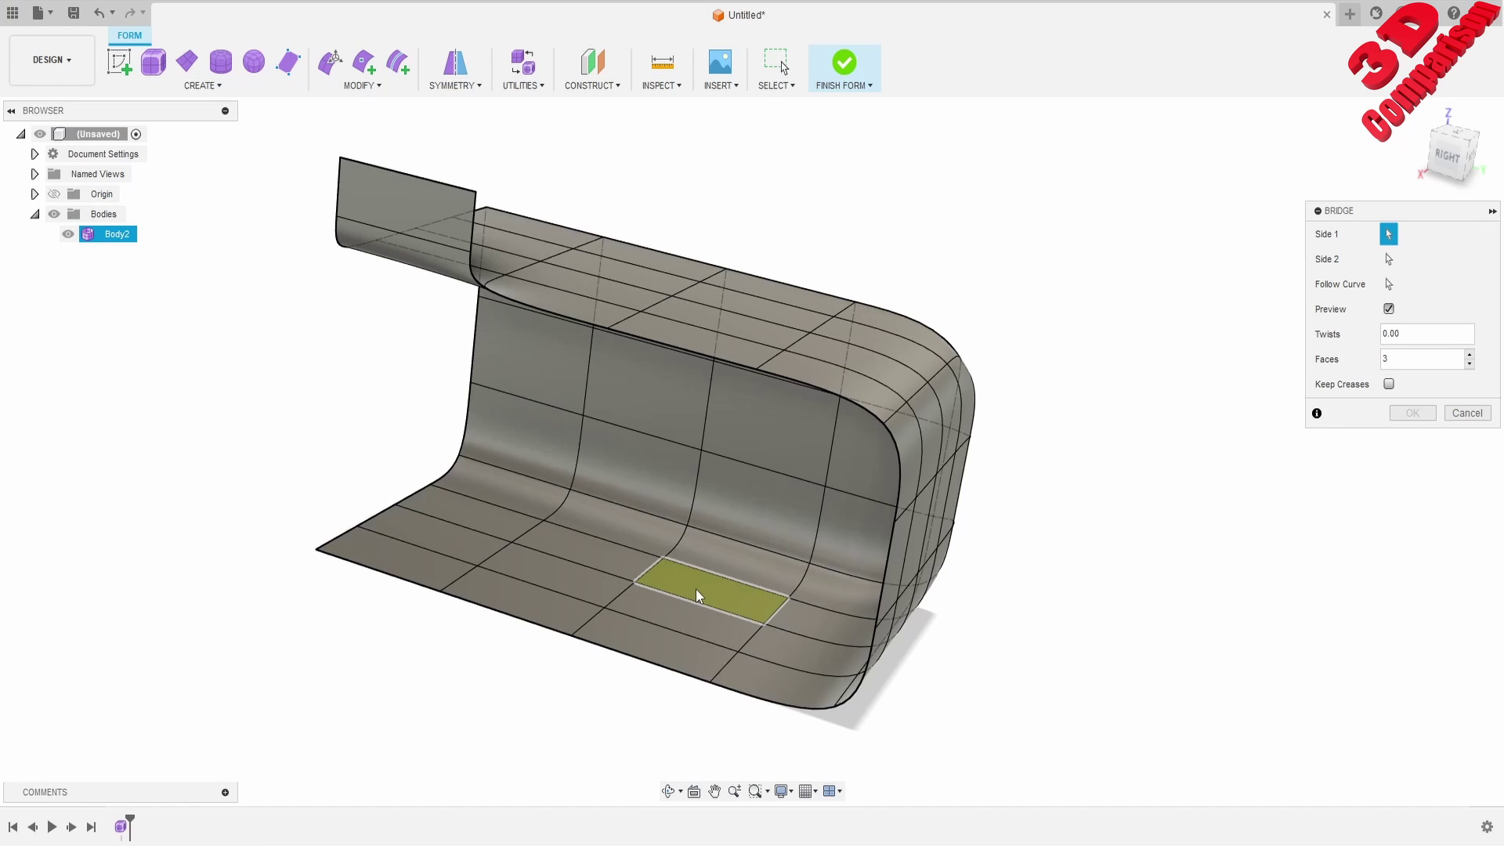
click(1389, 259)
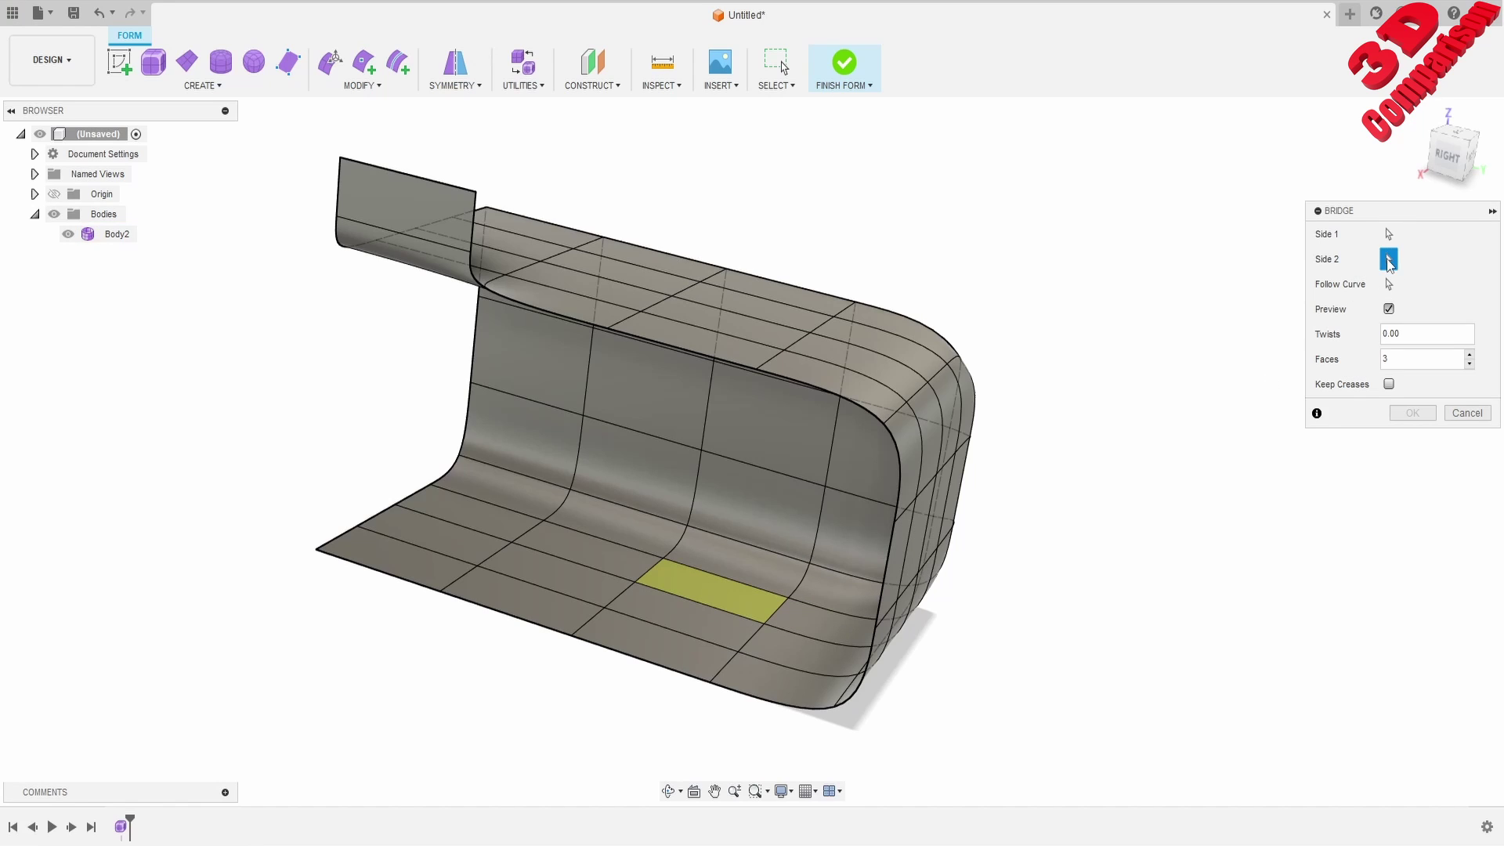
click(767, 308)
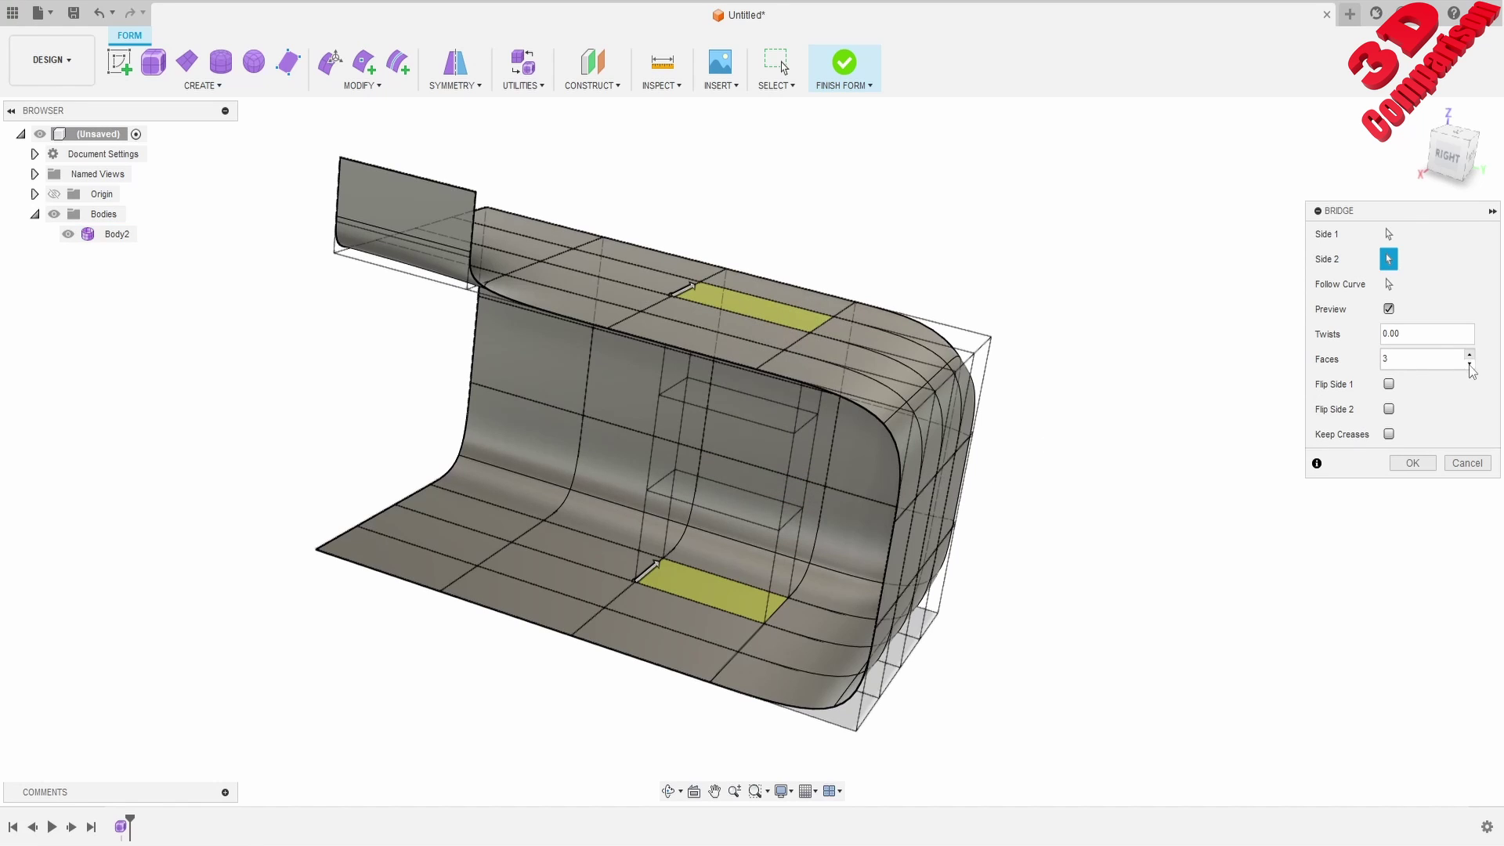
- Try 60 and 12 twists for the bridge between the two faces, and create it with 2 twists
shift+middle_drag(769, 409, 783, 374)
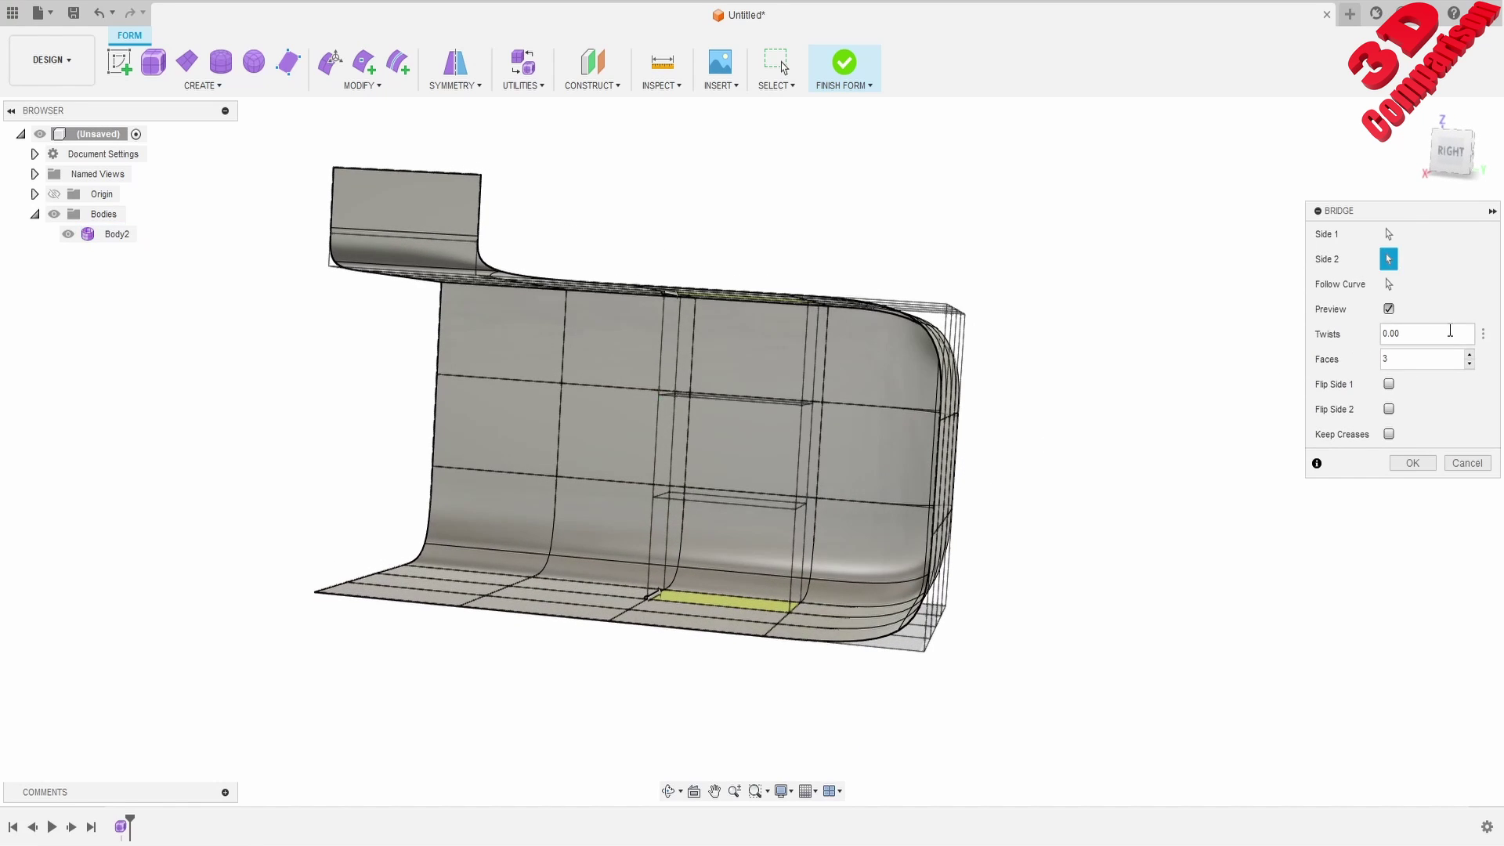
double_click(1387, 332)
text(60)
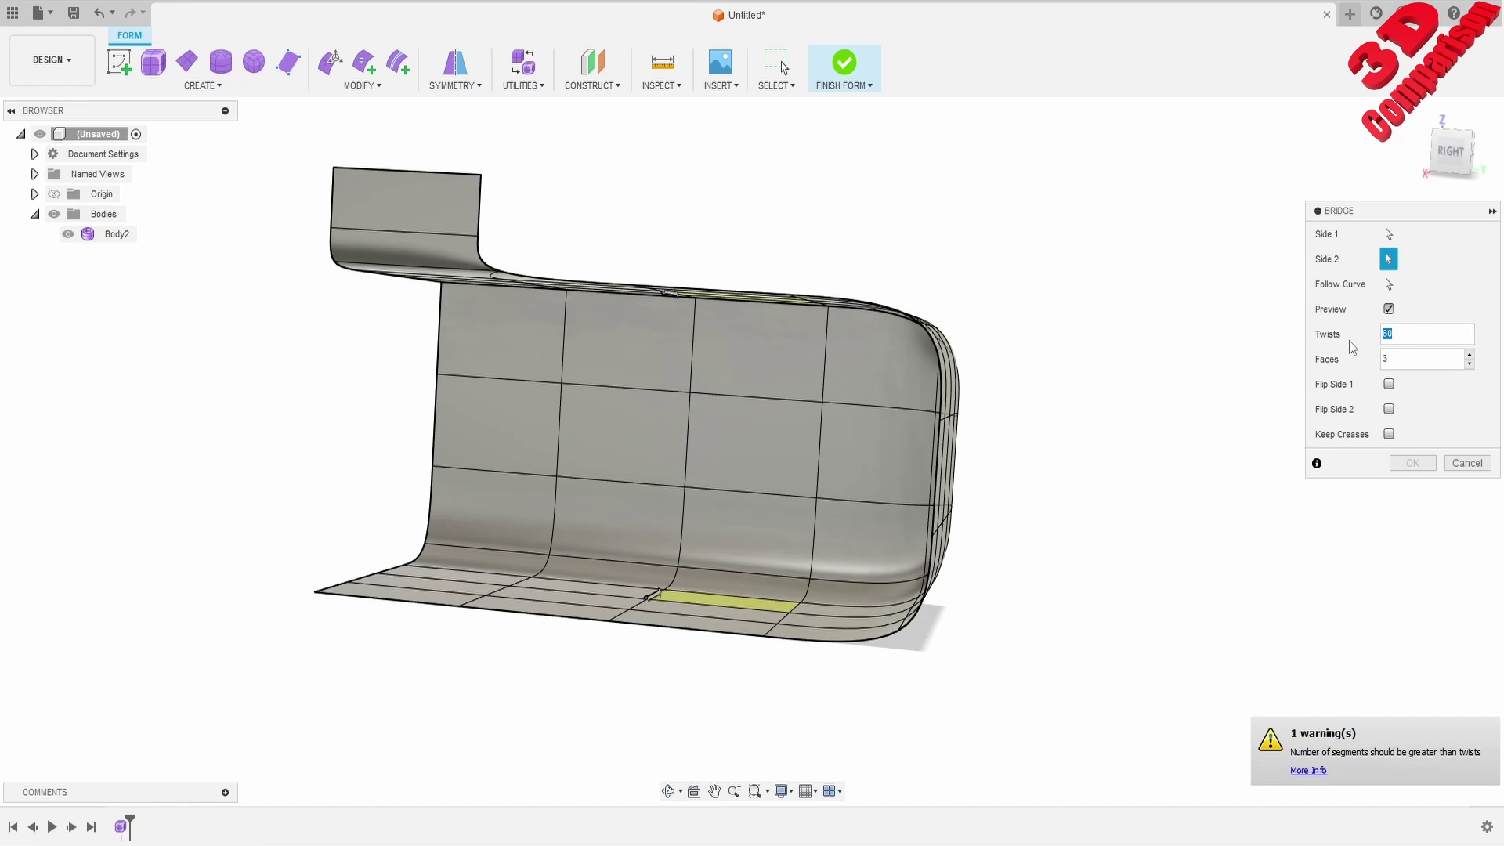
text(12)
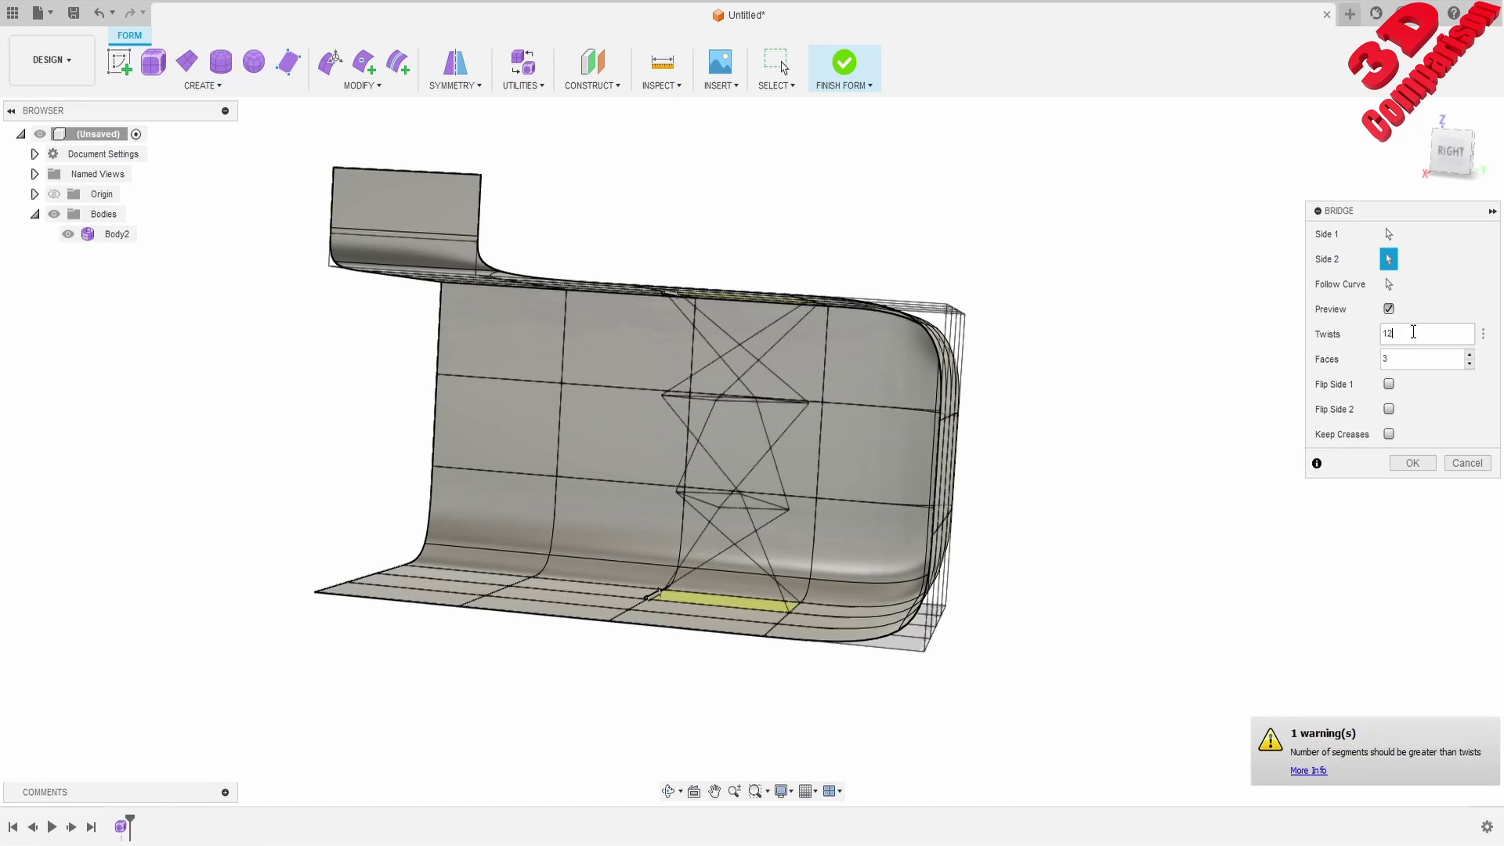
text(2)
key(Tab)
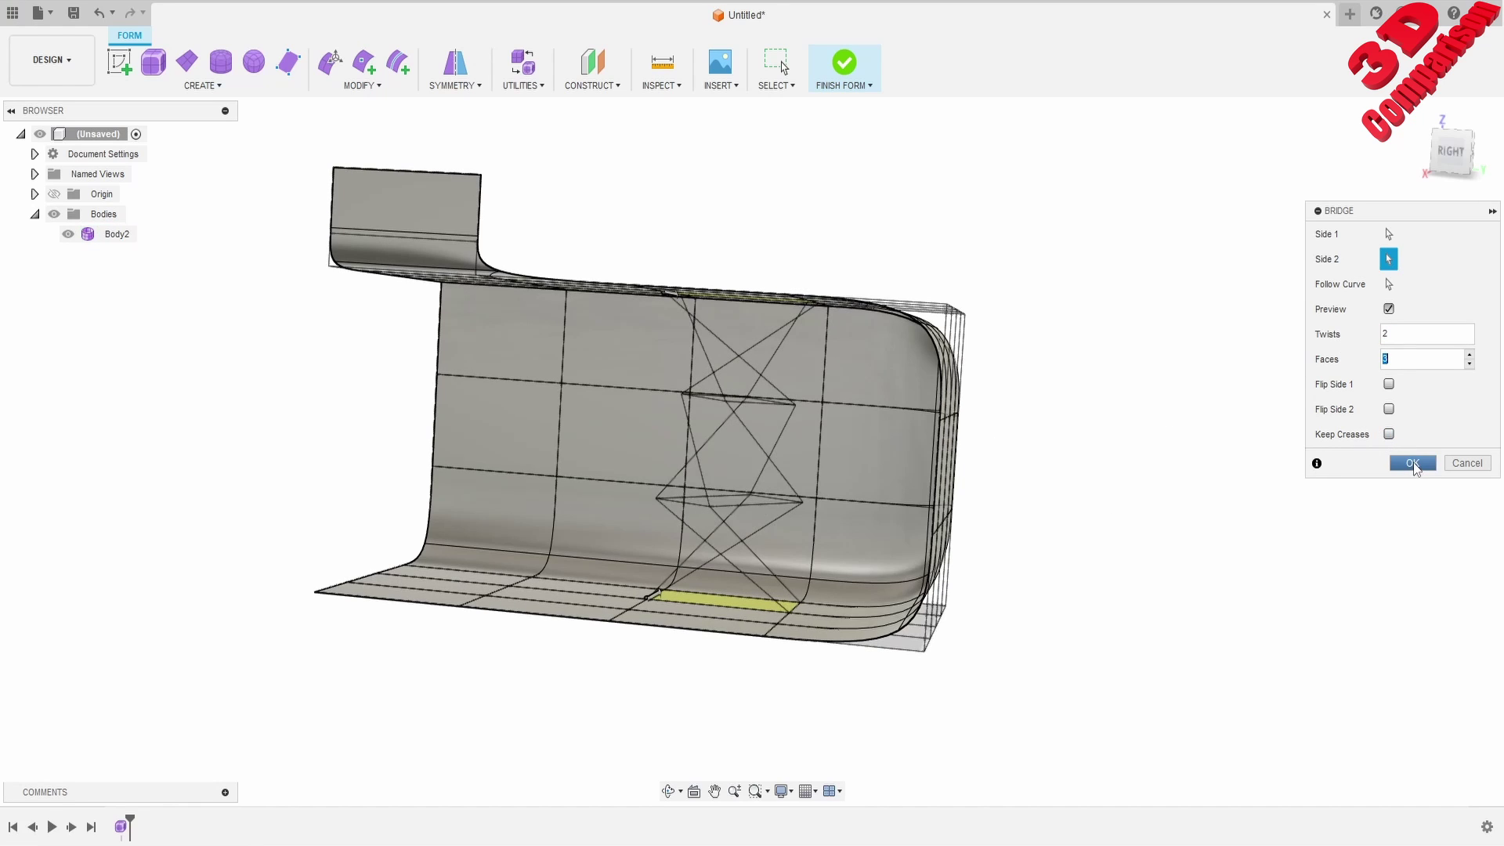
click(1413, 462)
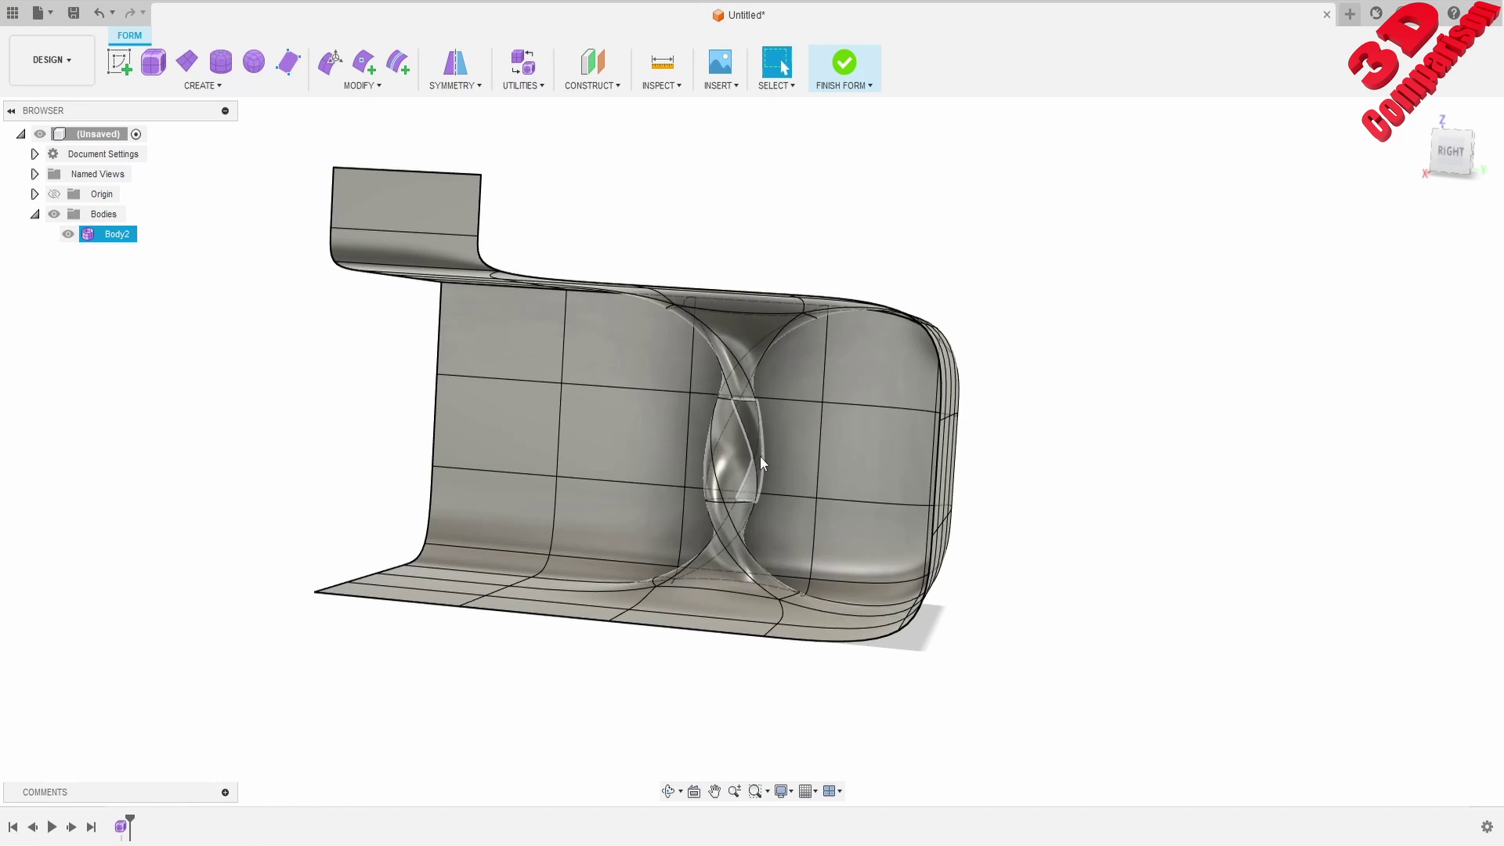
- Examine the twisted bridge column up close and undo the bridge
scroll(759, 456, up, 5)
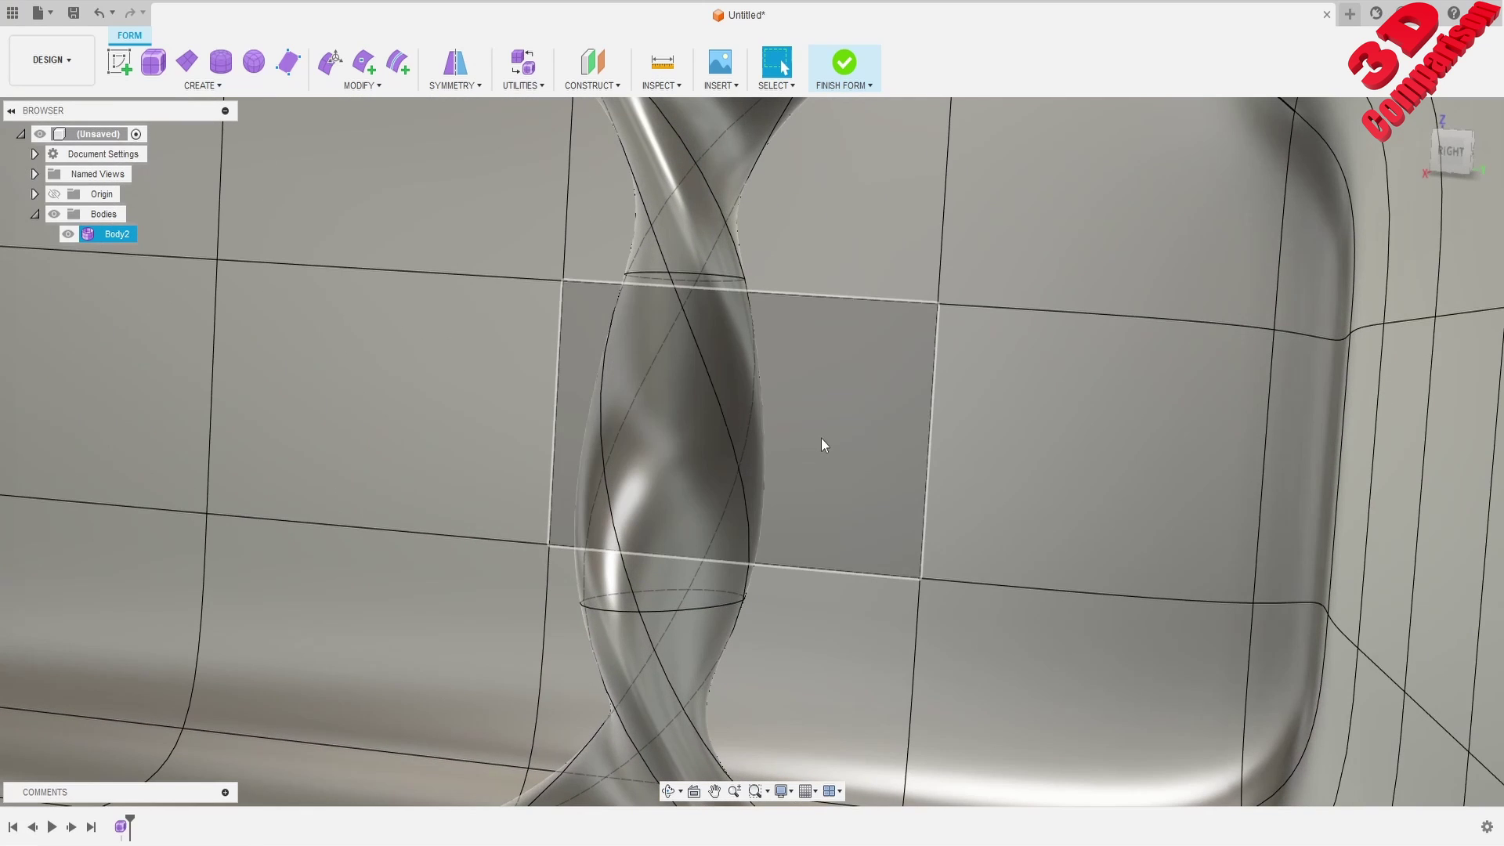
scroll(816, 440, down, 6)
middle_drag(783, 313, 804, 371)
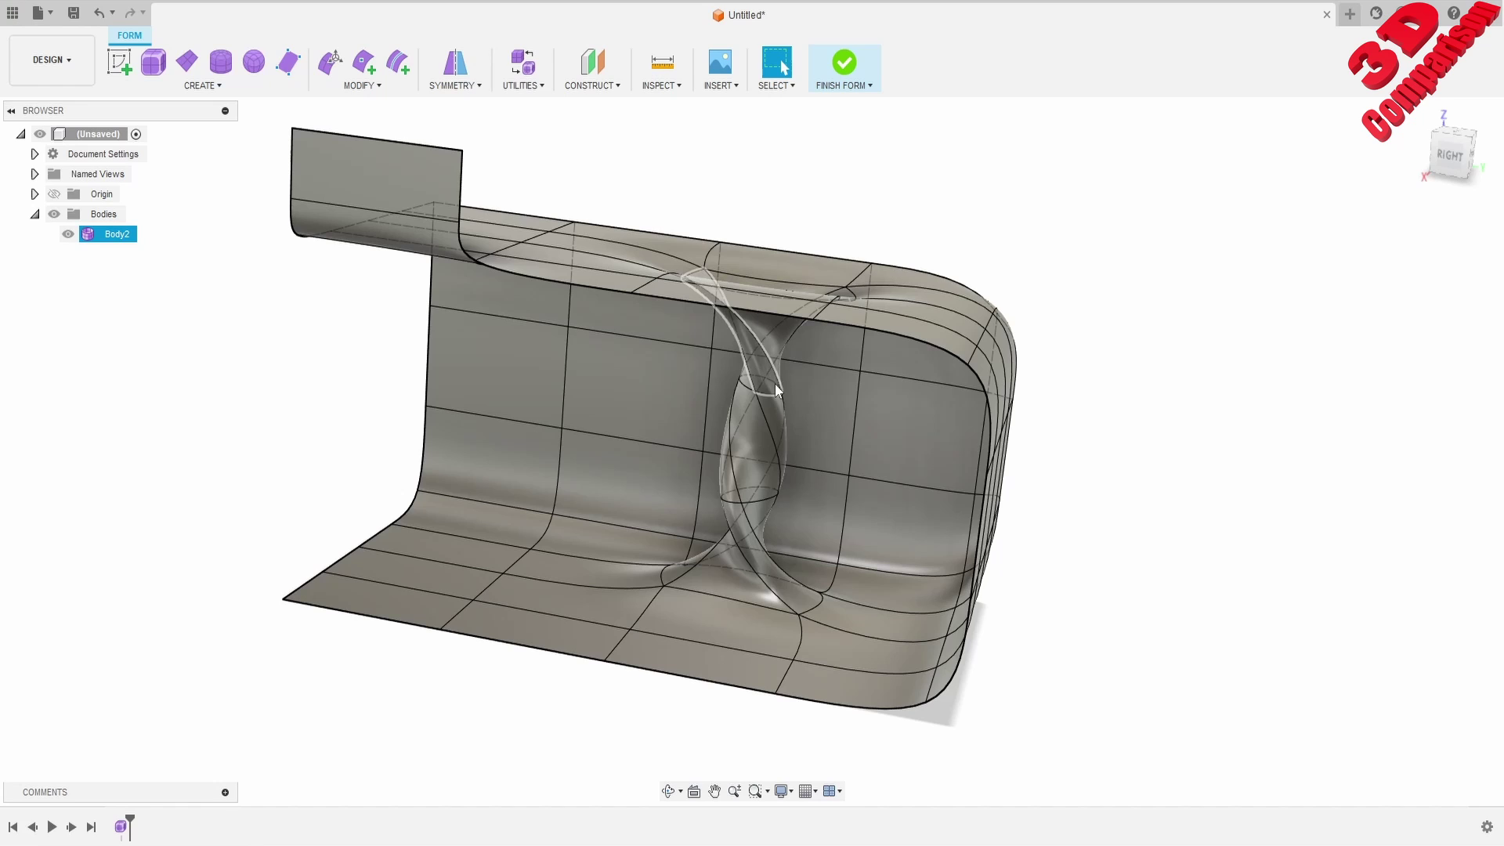
key(ctrl+z)
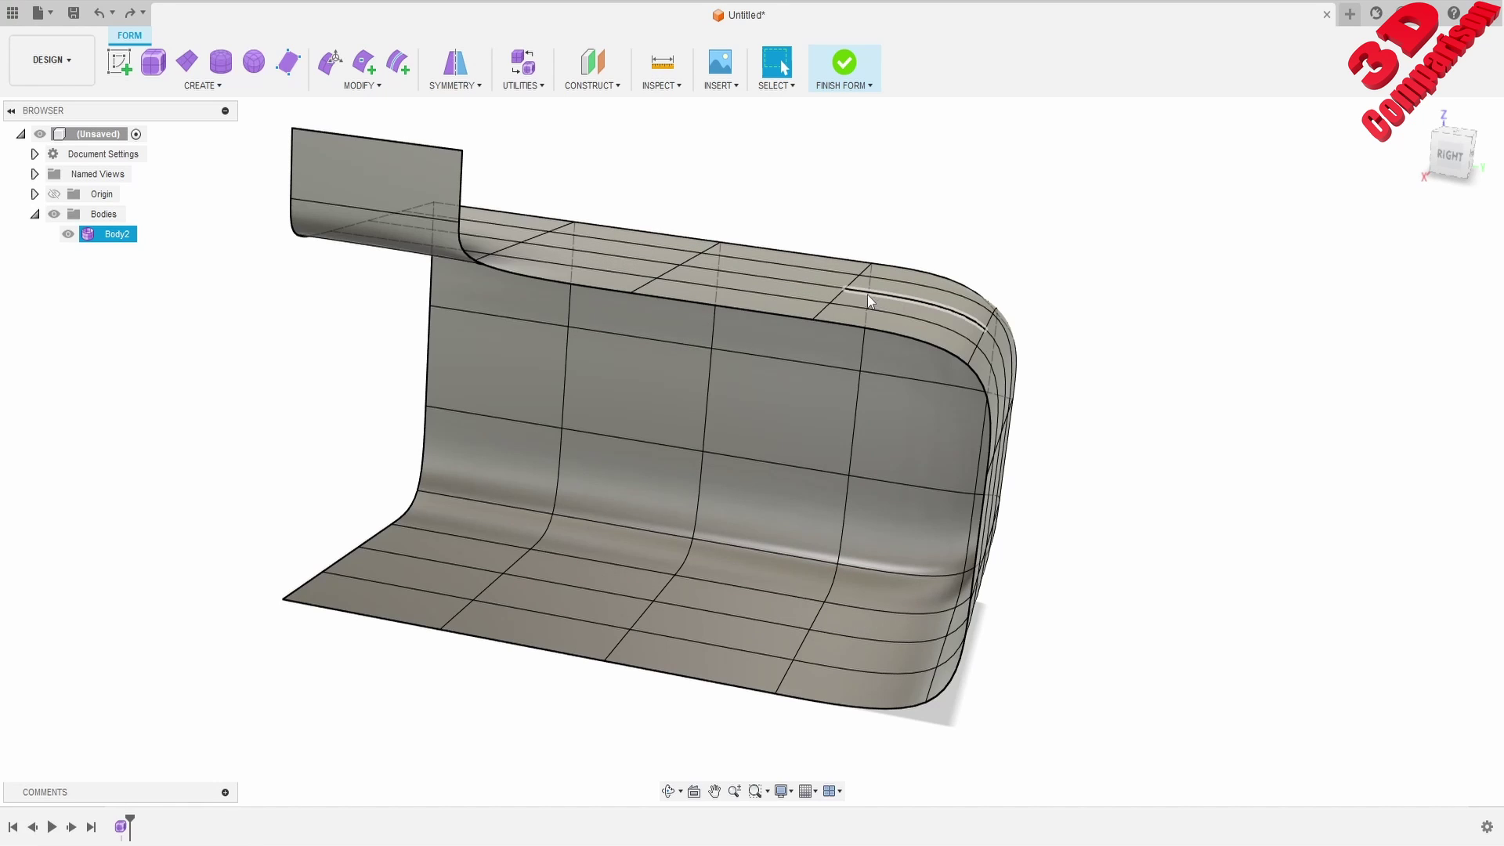
- Set up a new Bridge with the upper-plane face as side 1 and the opposite lower-plane face as side 2
click(368, 82)
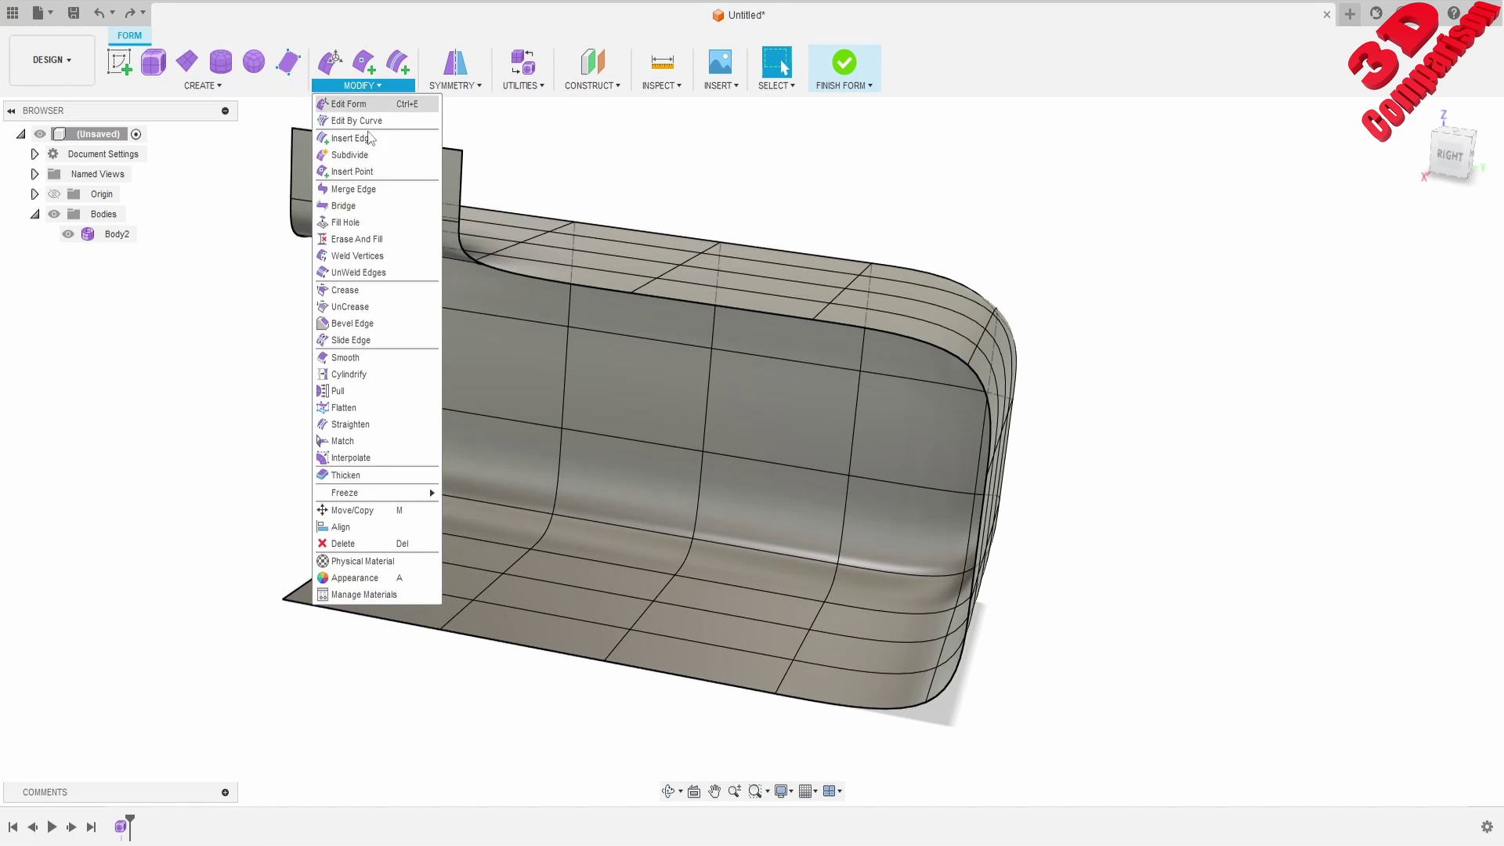
click(361, 196)
click(778, 274)
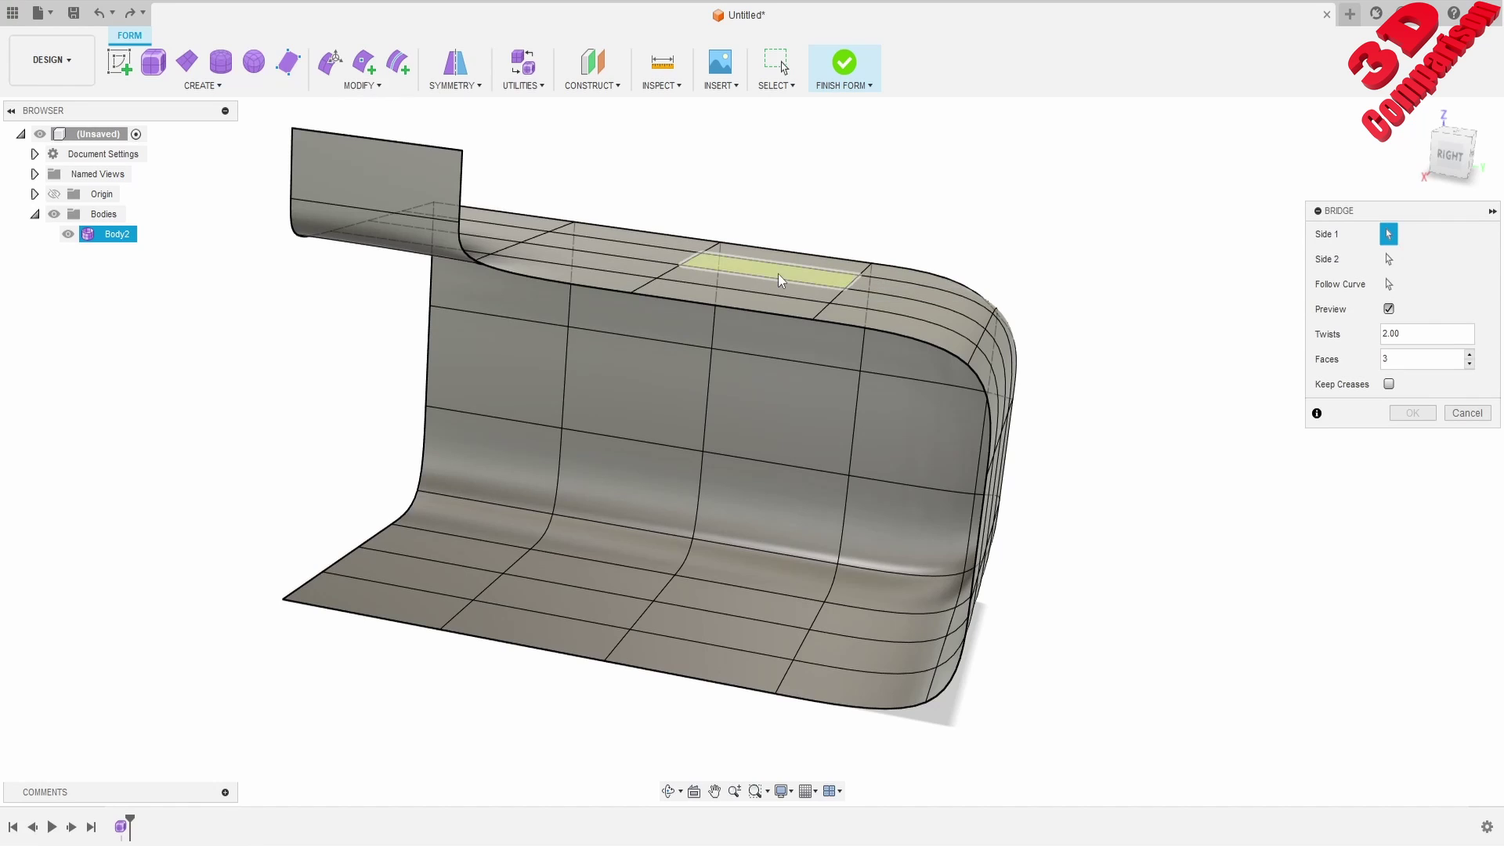
click(735, 606)
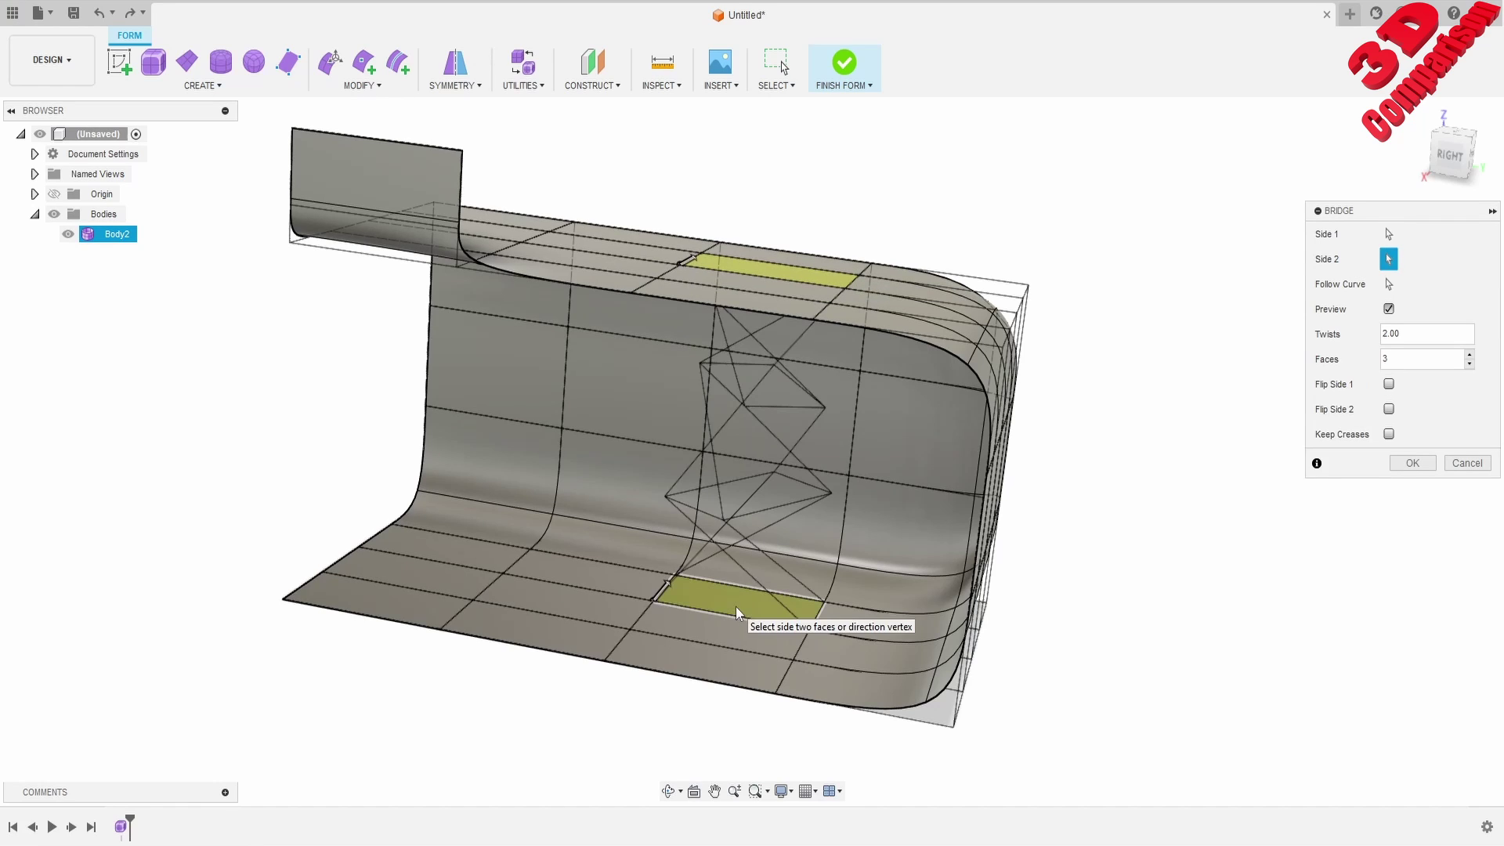
- Try 1 twist for the bridge, set the twists to 0, and create the straight column with 3 faces
click(1417, 334)
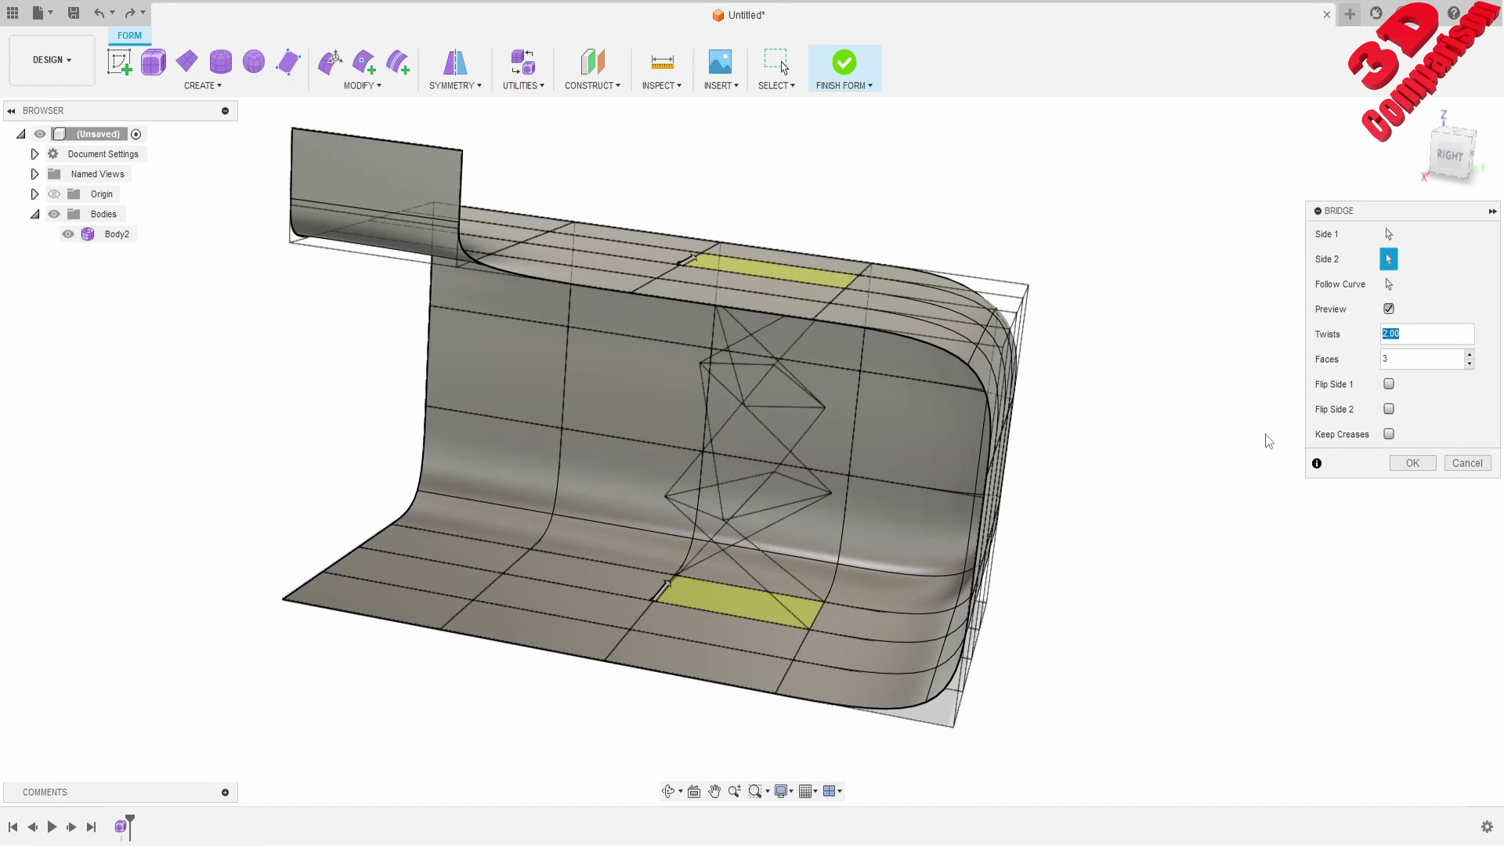
text(1)
key(Tab)
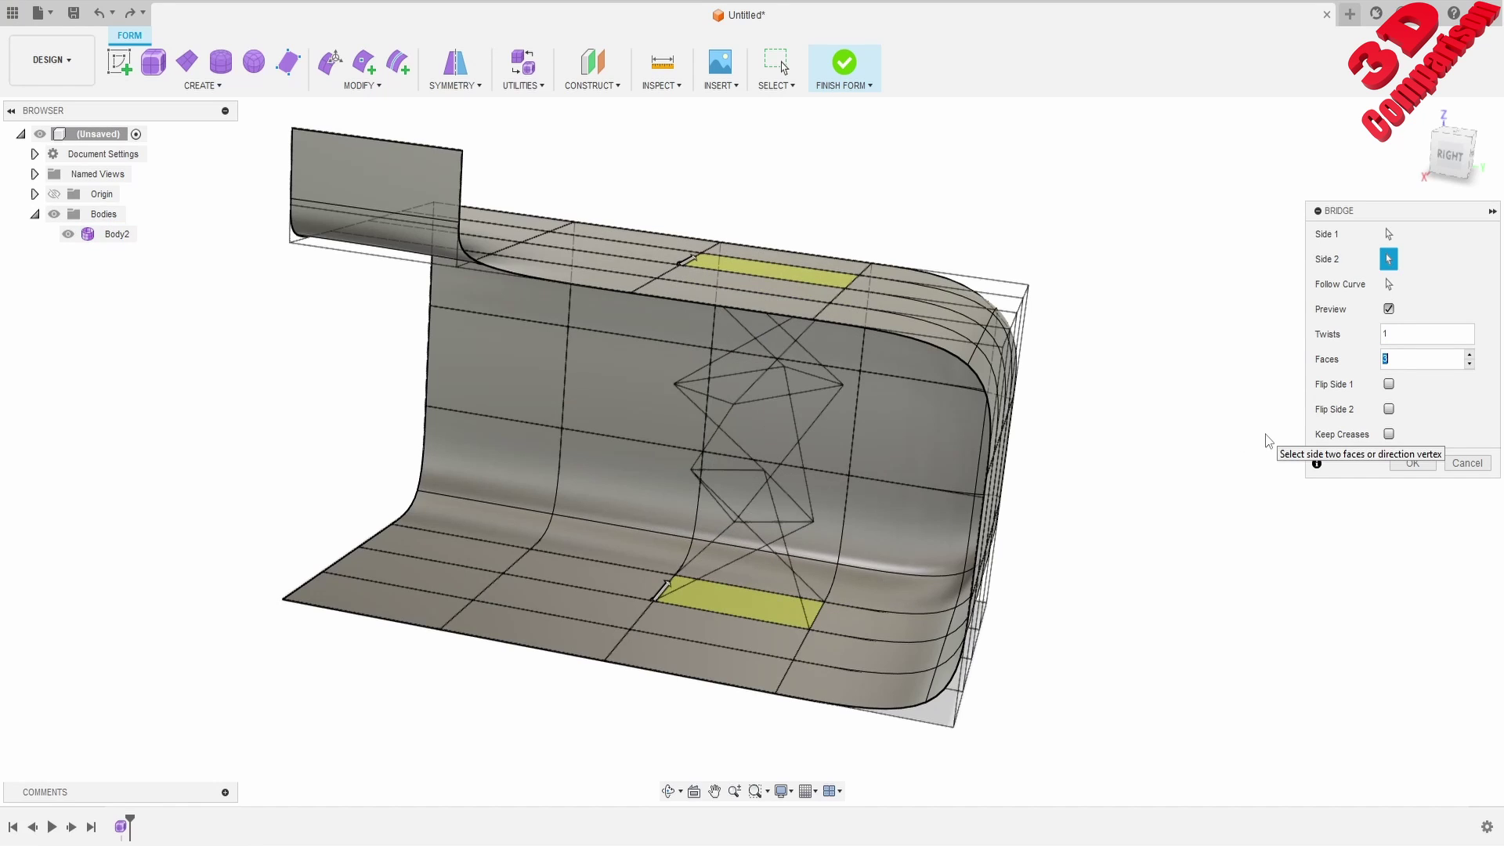
double_click(1415, 330)
text(0)
key(Tab)
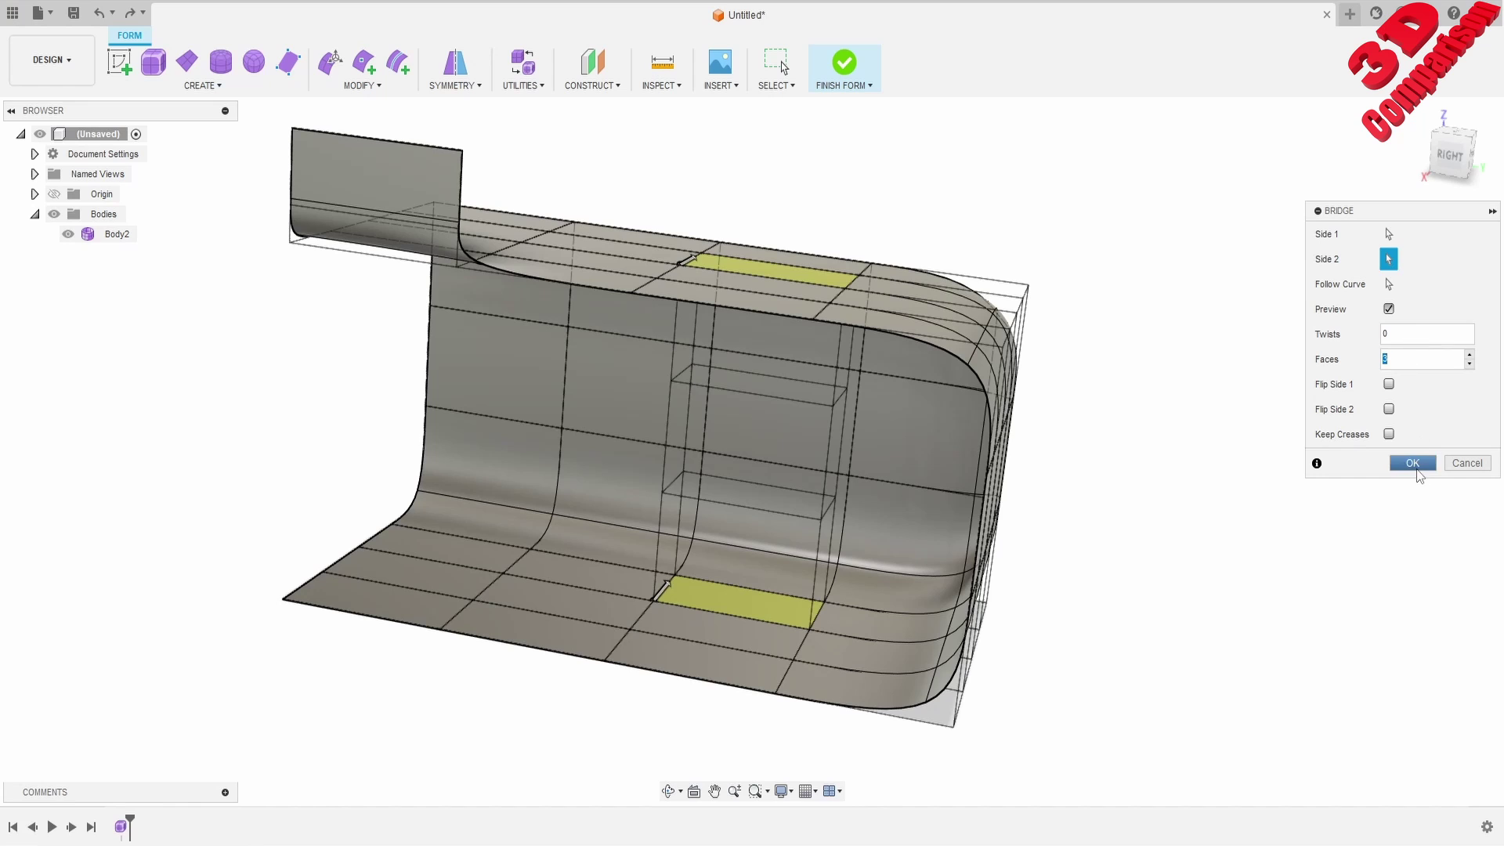
click(1412, 463)
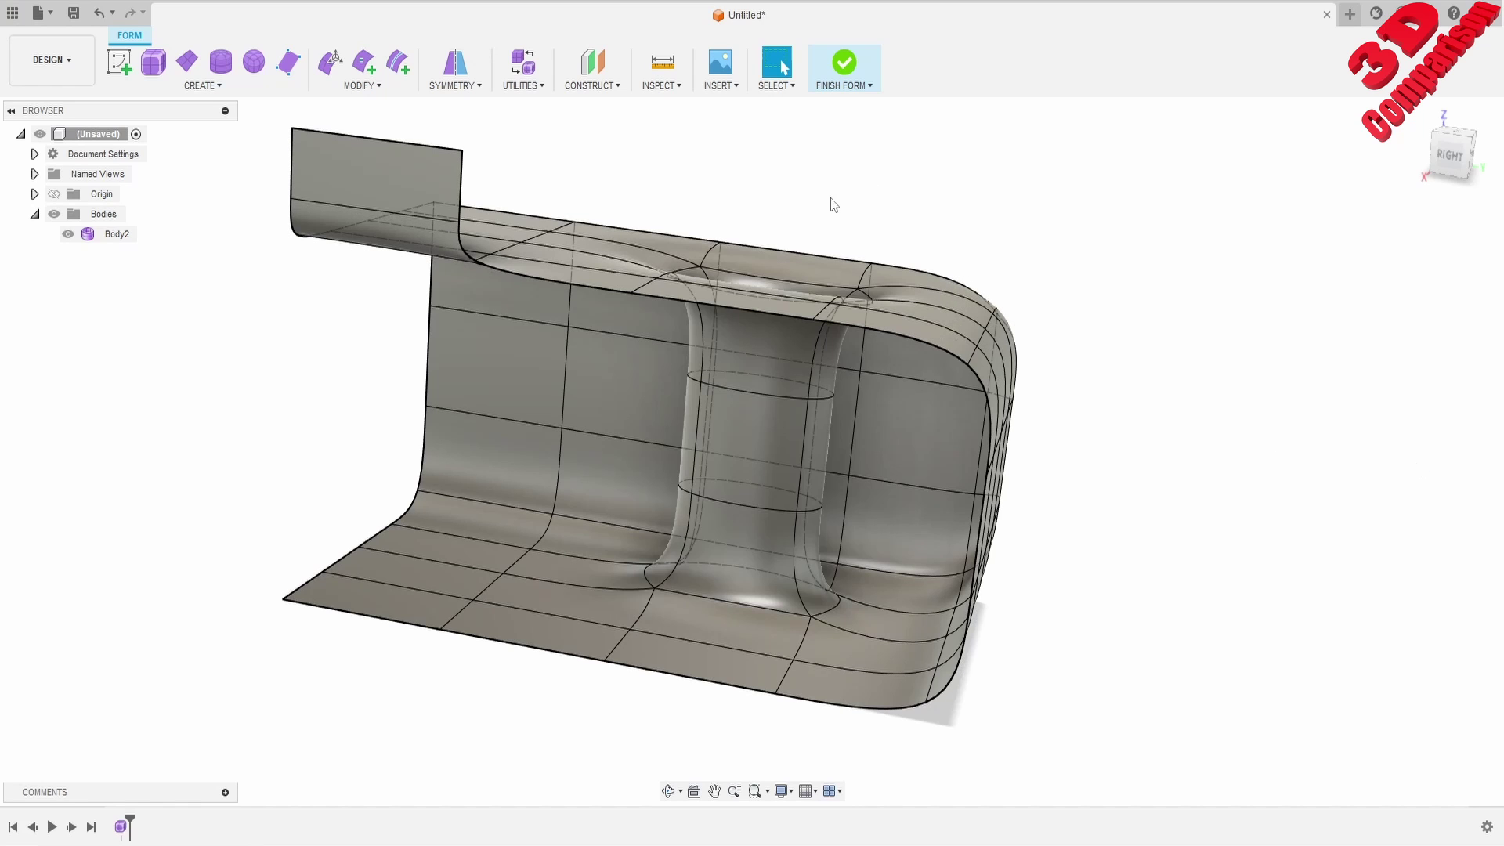
- Crease the four edges around the column's opening in the upper plane
shift+middle_drag(721, 285, 759, 321)
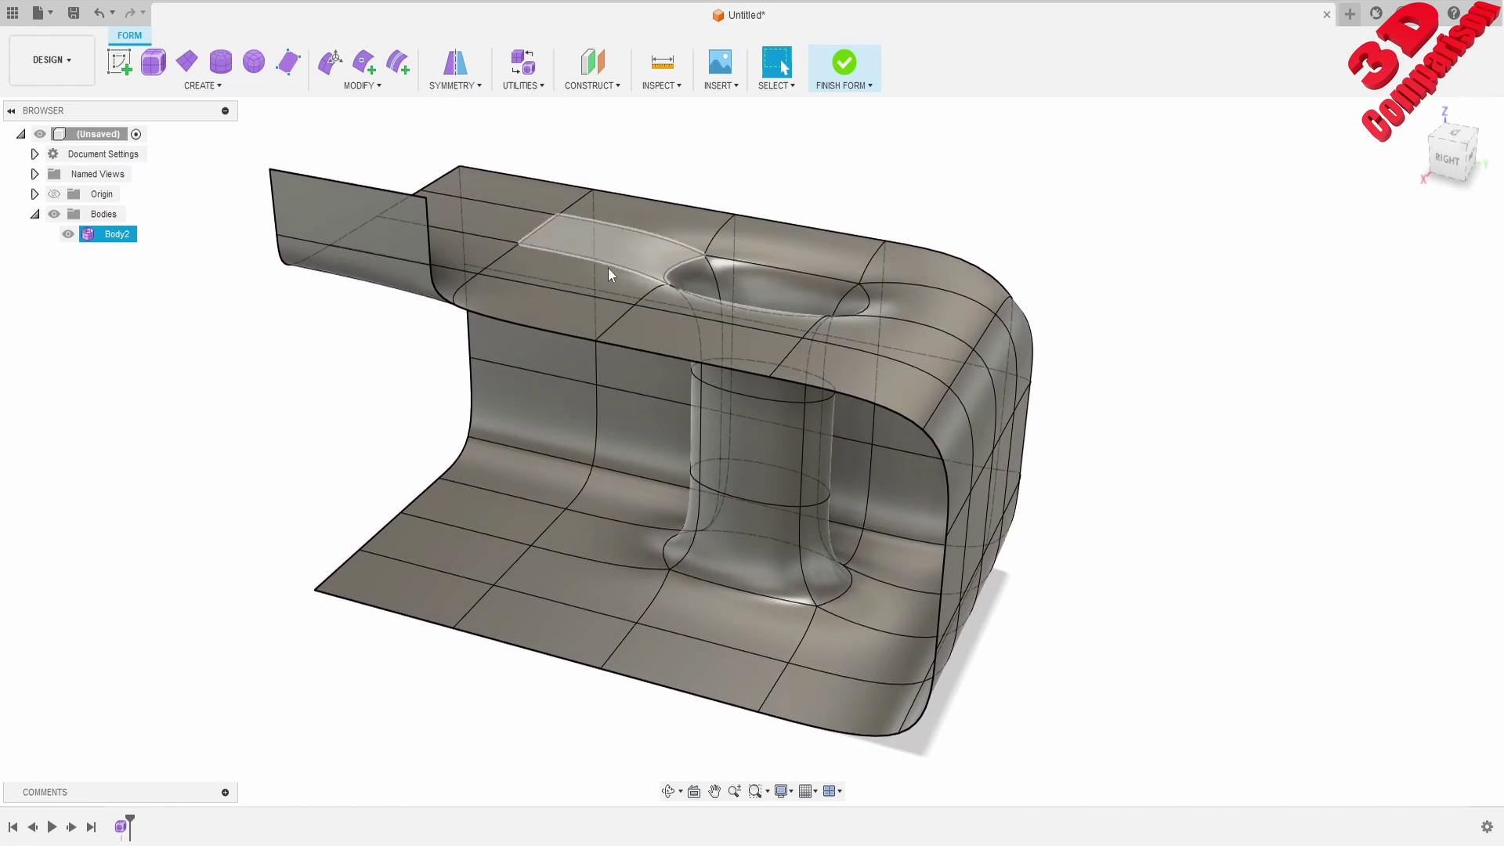
click(362, 88)
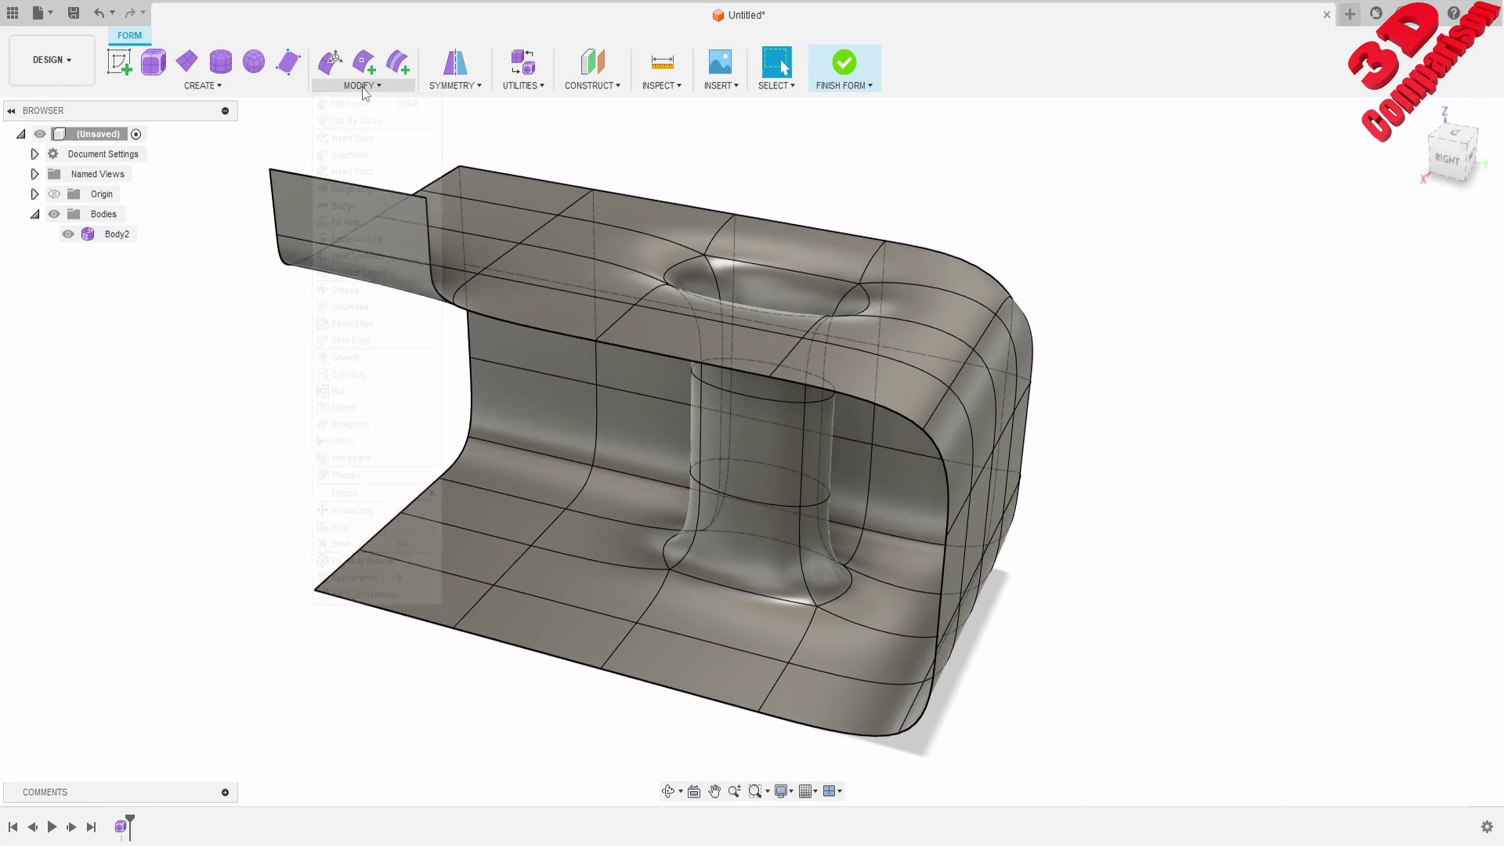
click(357, 292)
click(767, 271)
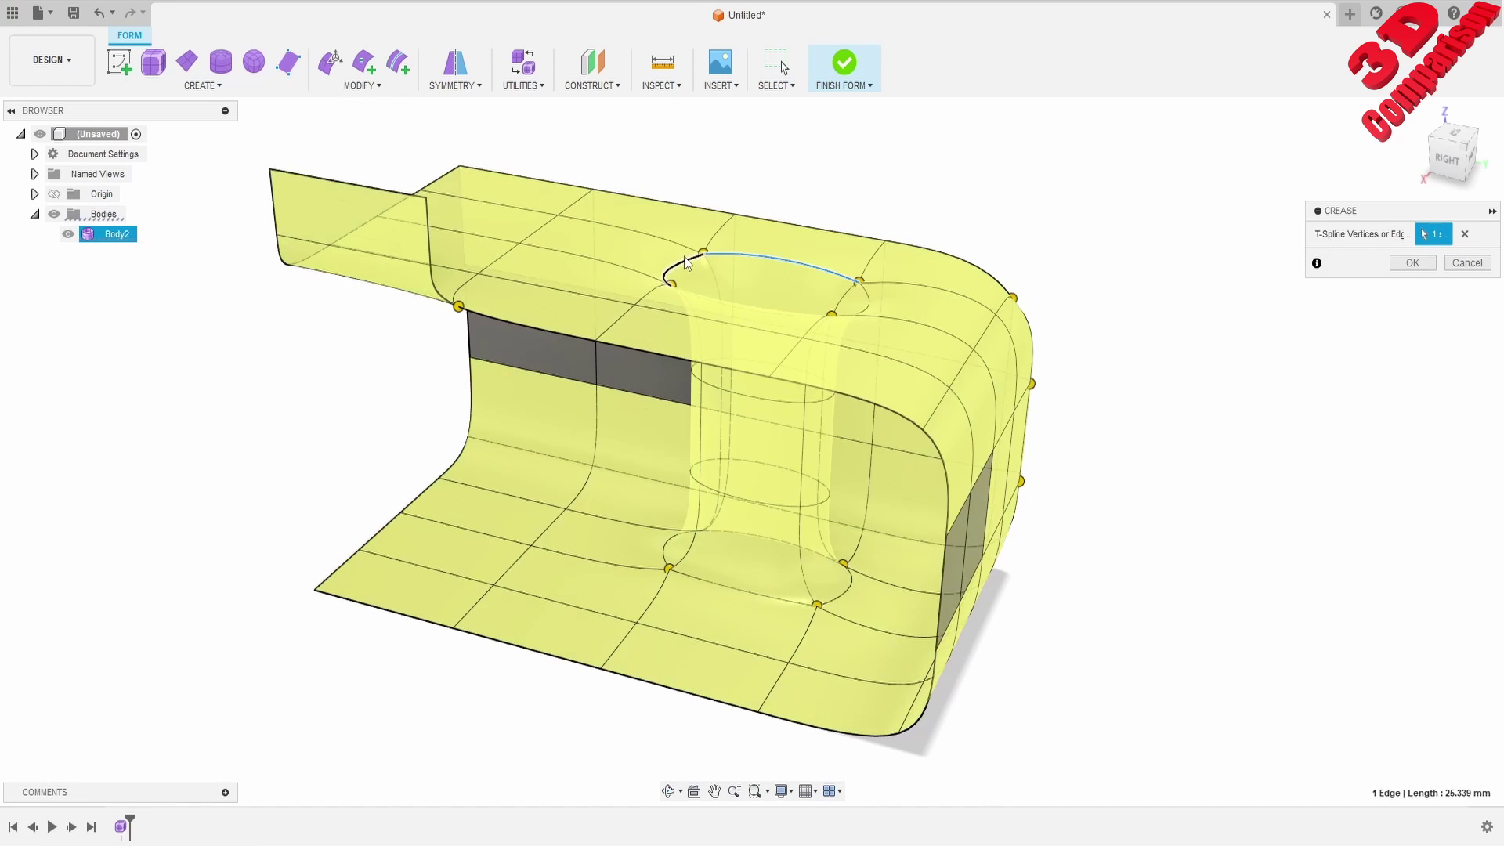
click(683, 265)
click(774, 306)
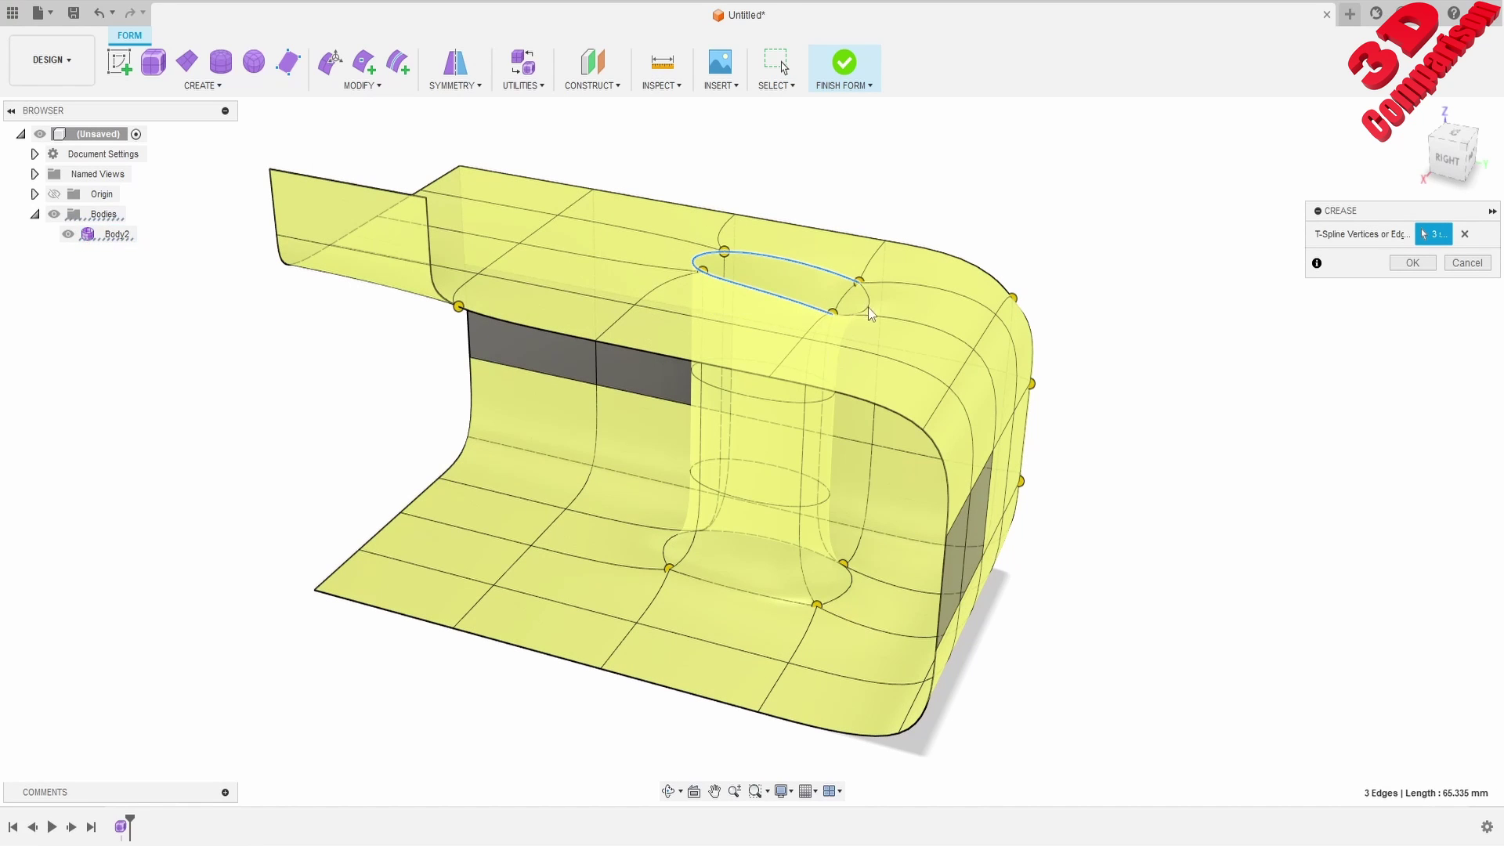
click(871, 308)
click(1412, 263)
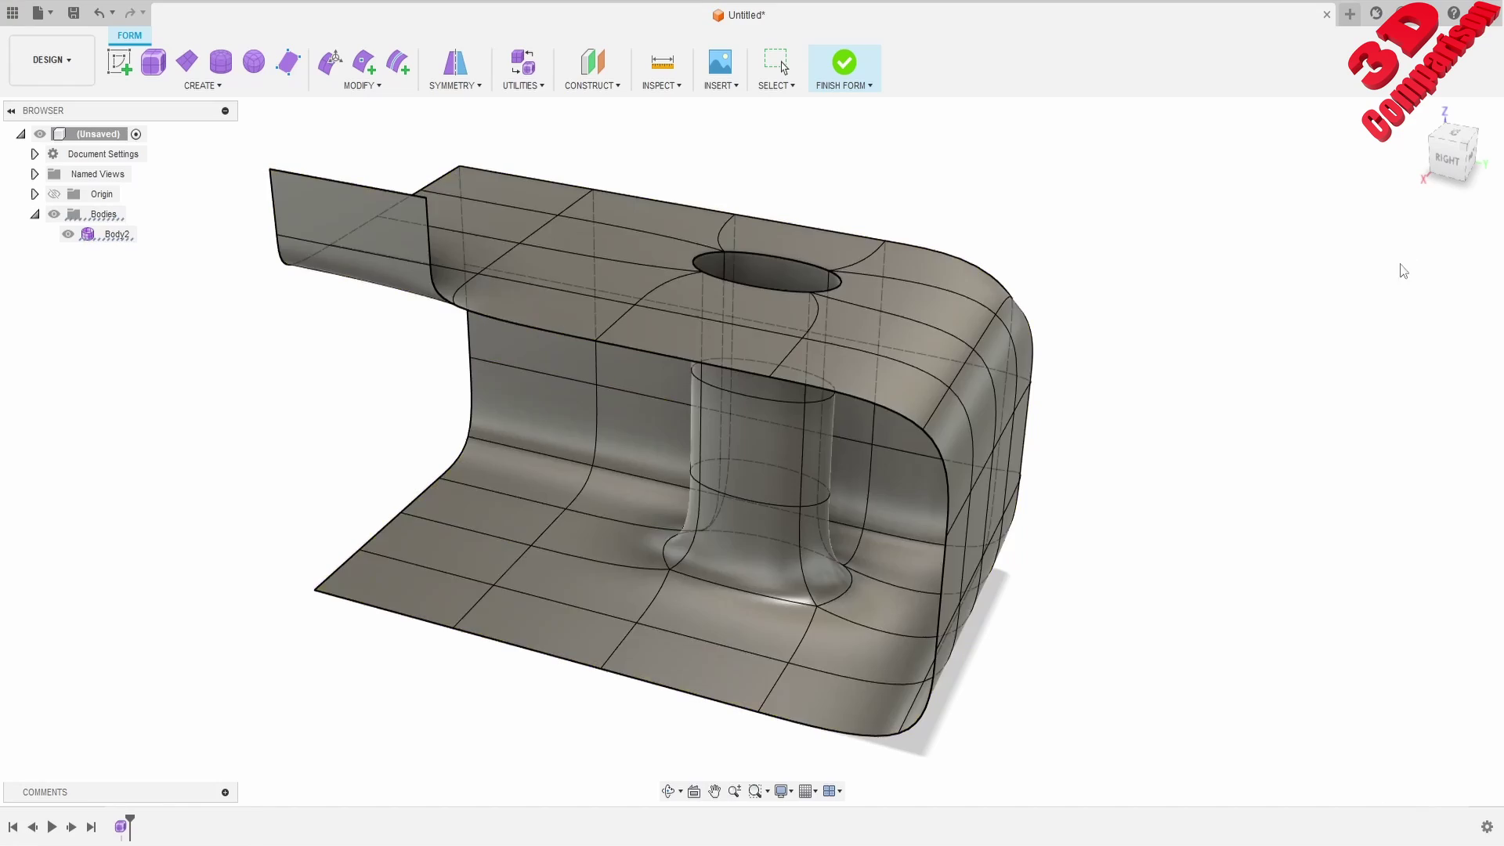
- Select the whole T-spline body in Edit Form with the body selection filter, and enlarge it uniformly freehand
click(782, 406)
shift+middle_drag(781, 405, 679, 425)
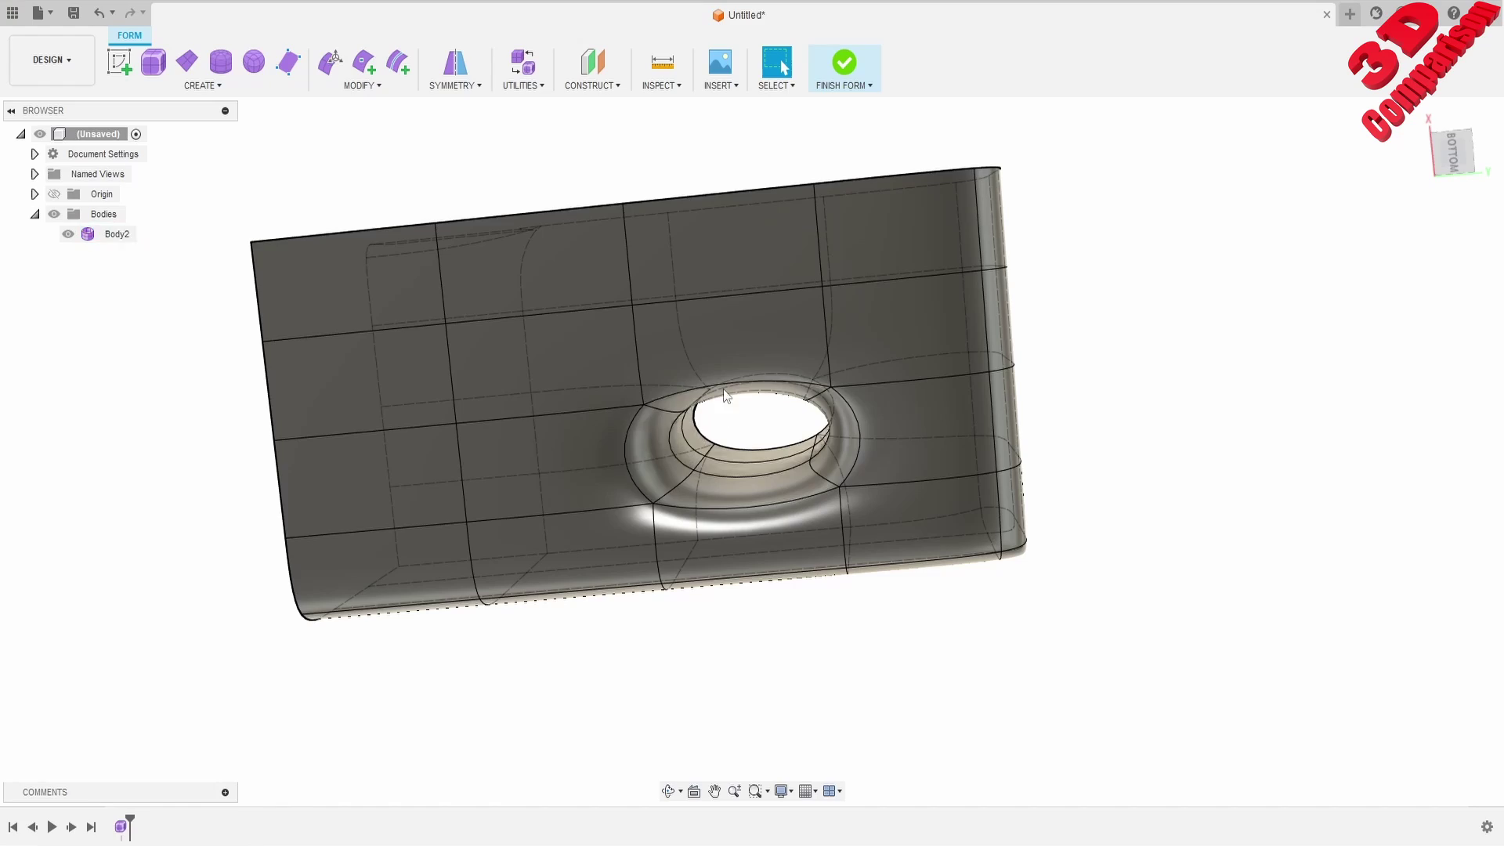
shift+middle_drag(695, 340, 691, 479)
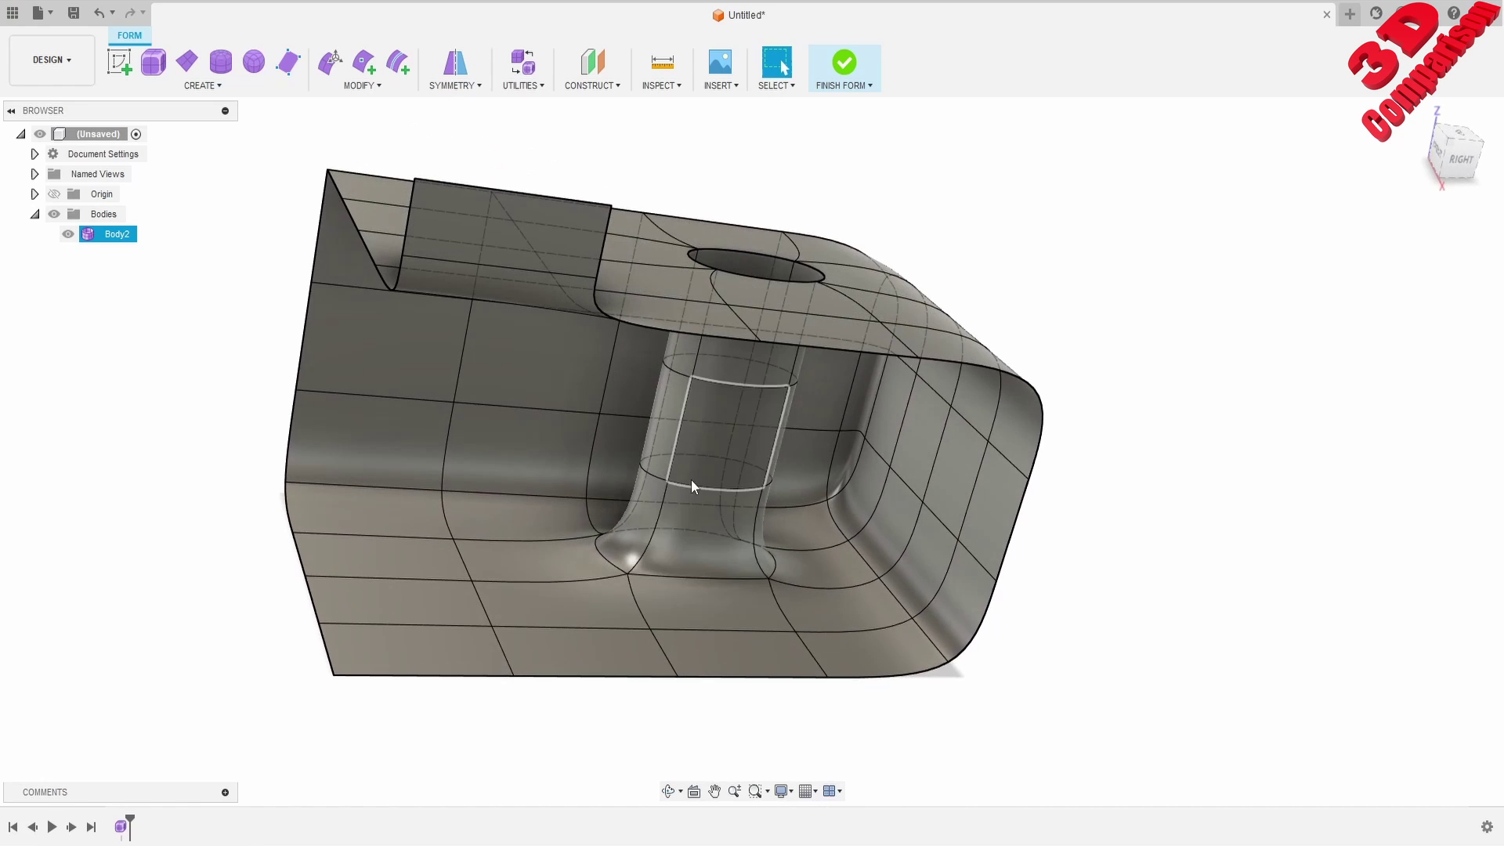
scroll(694, 480, down, 3)
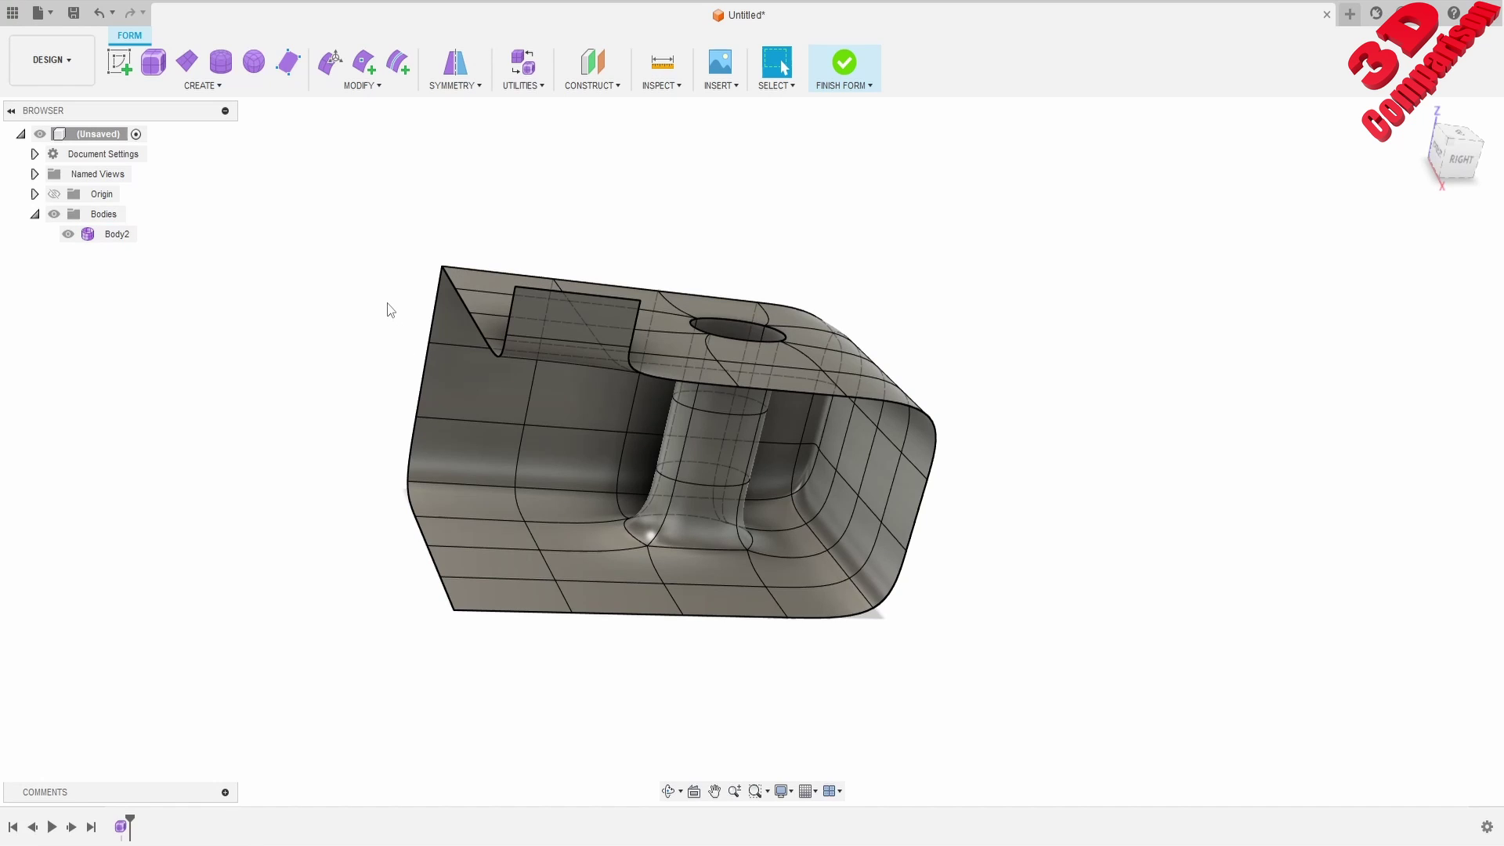
click(330, 62)
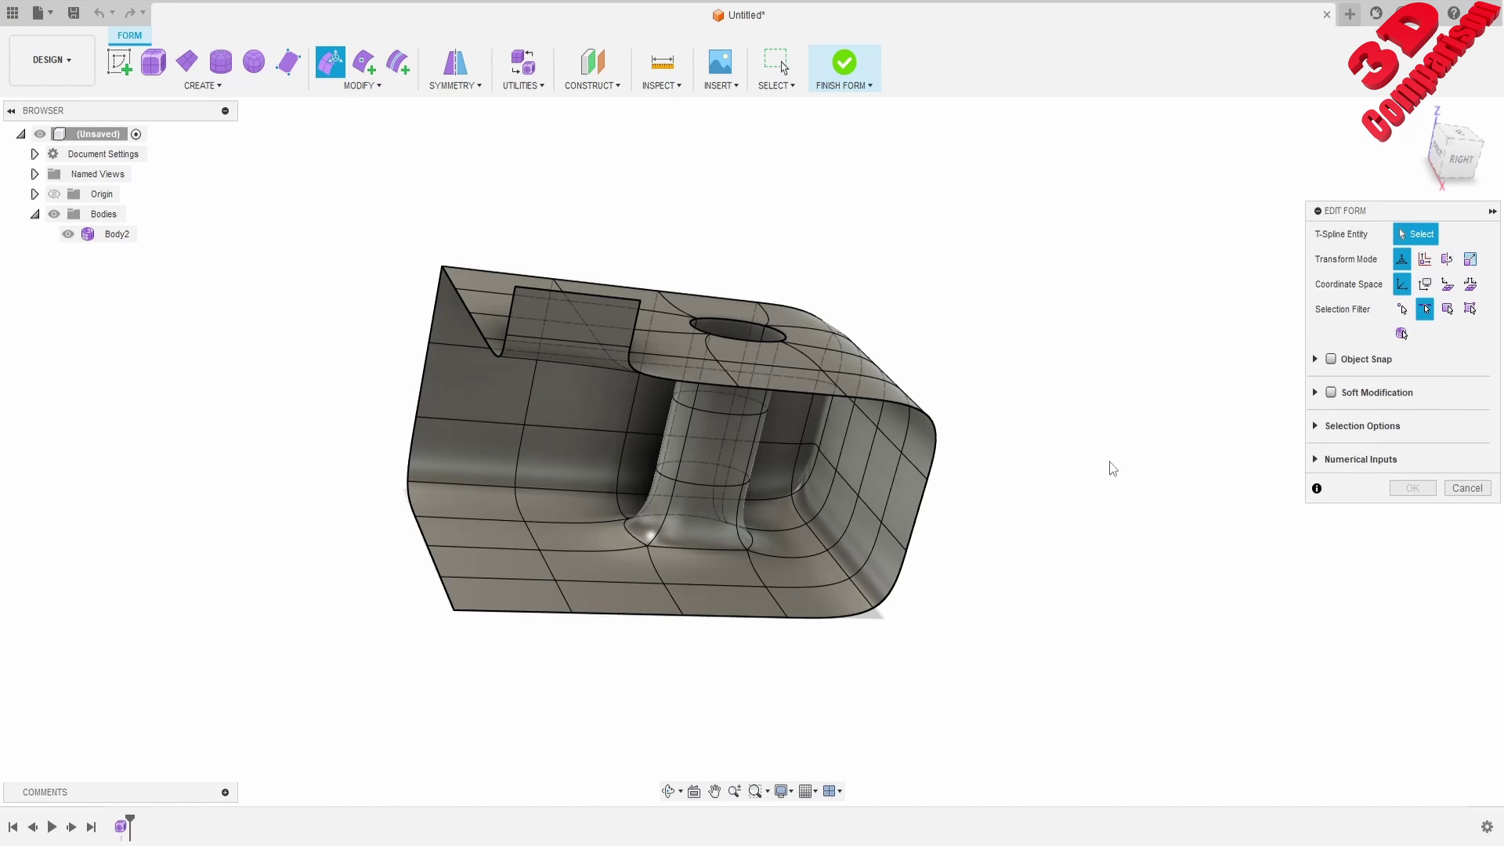
key(alt+g)
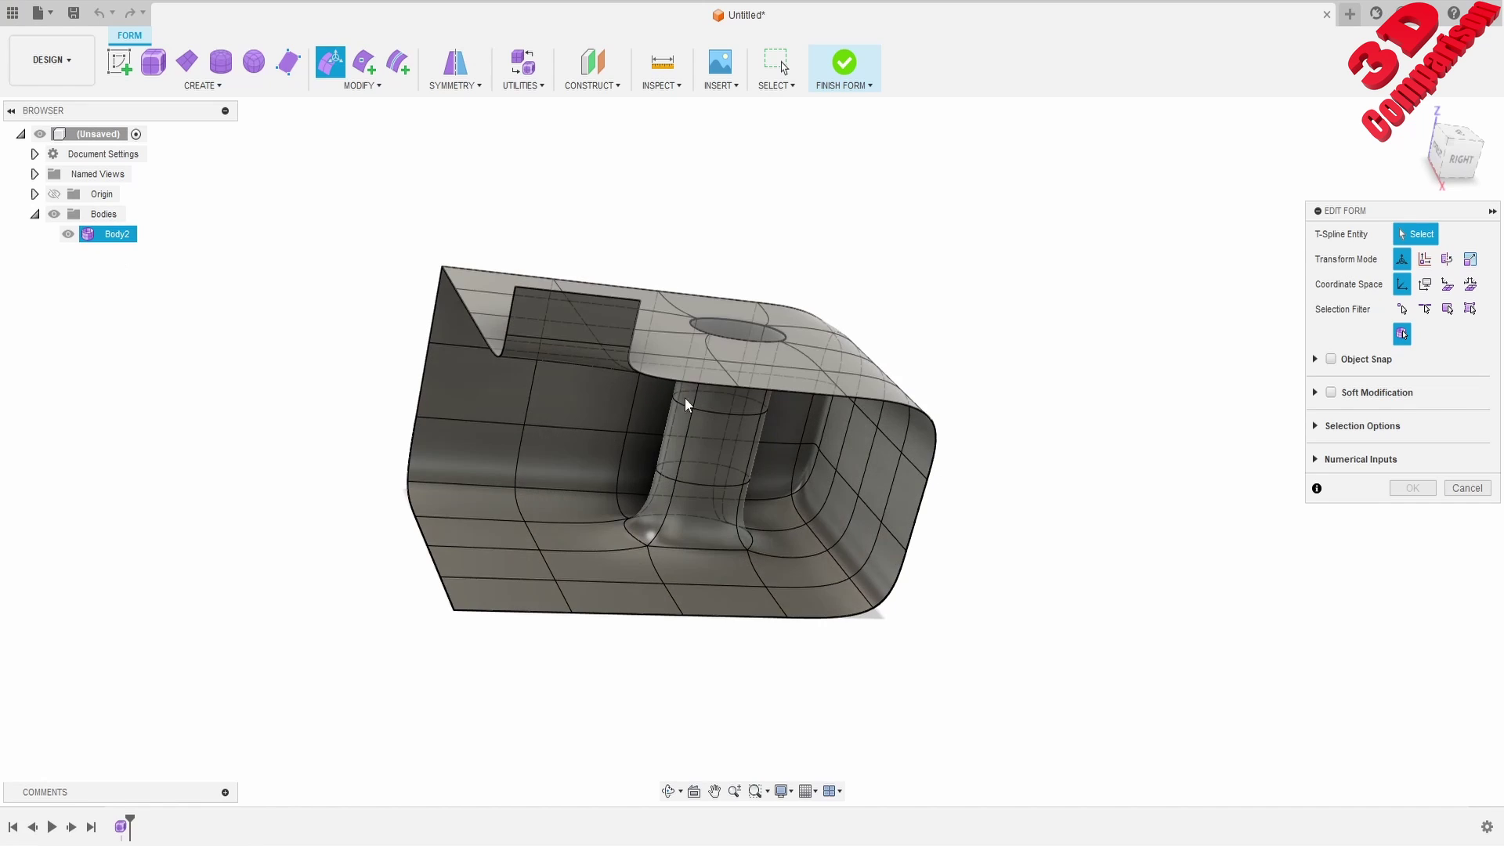
click(664, 358)
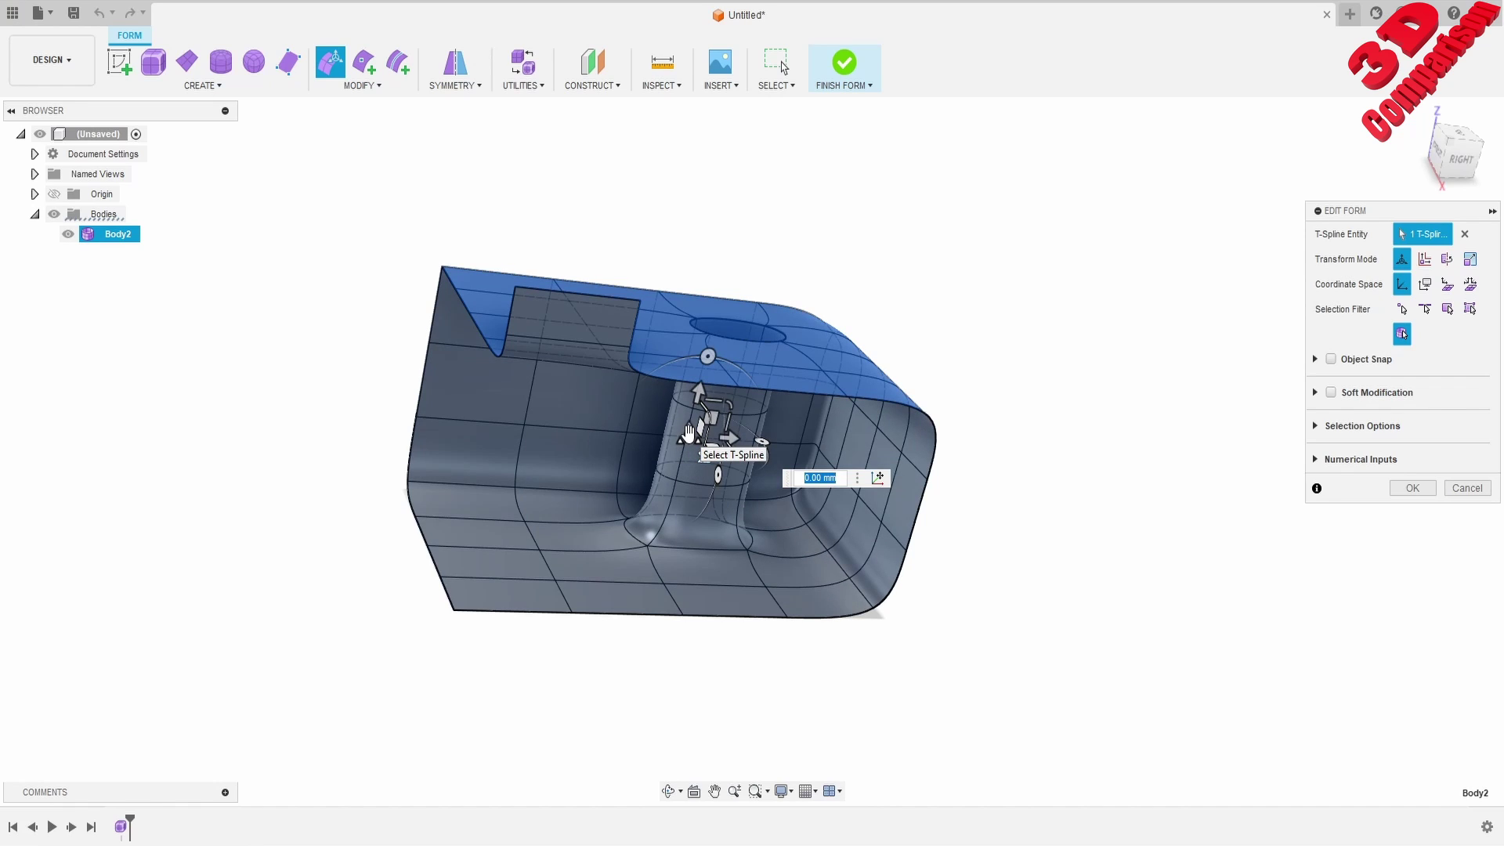
drag(688, 432, 709, 388)
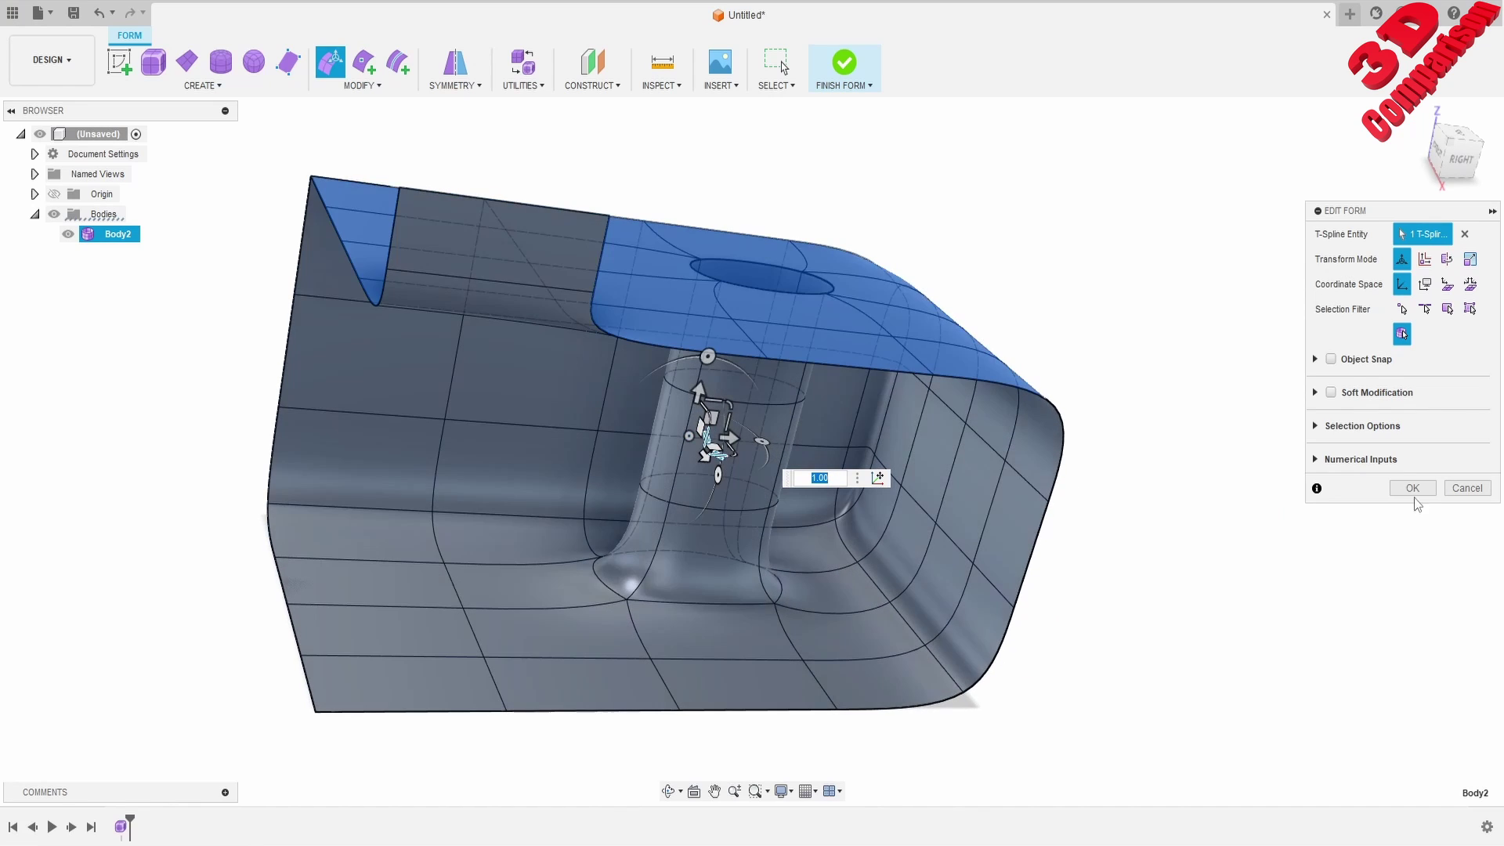
click(1412, 487)
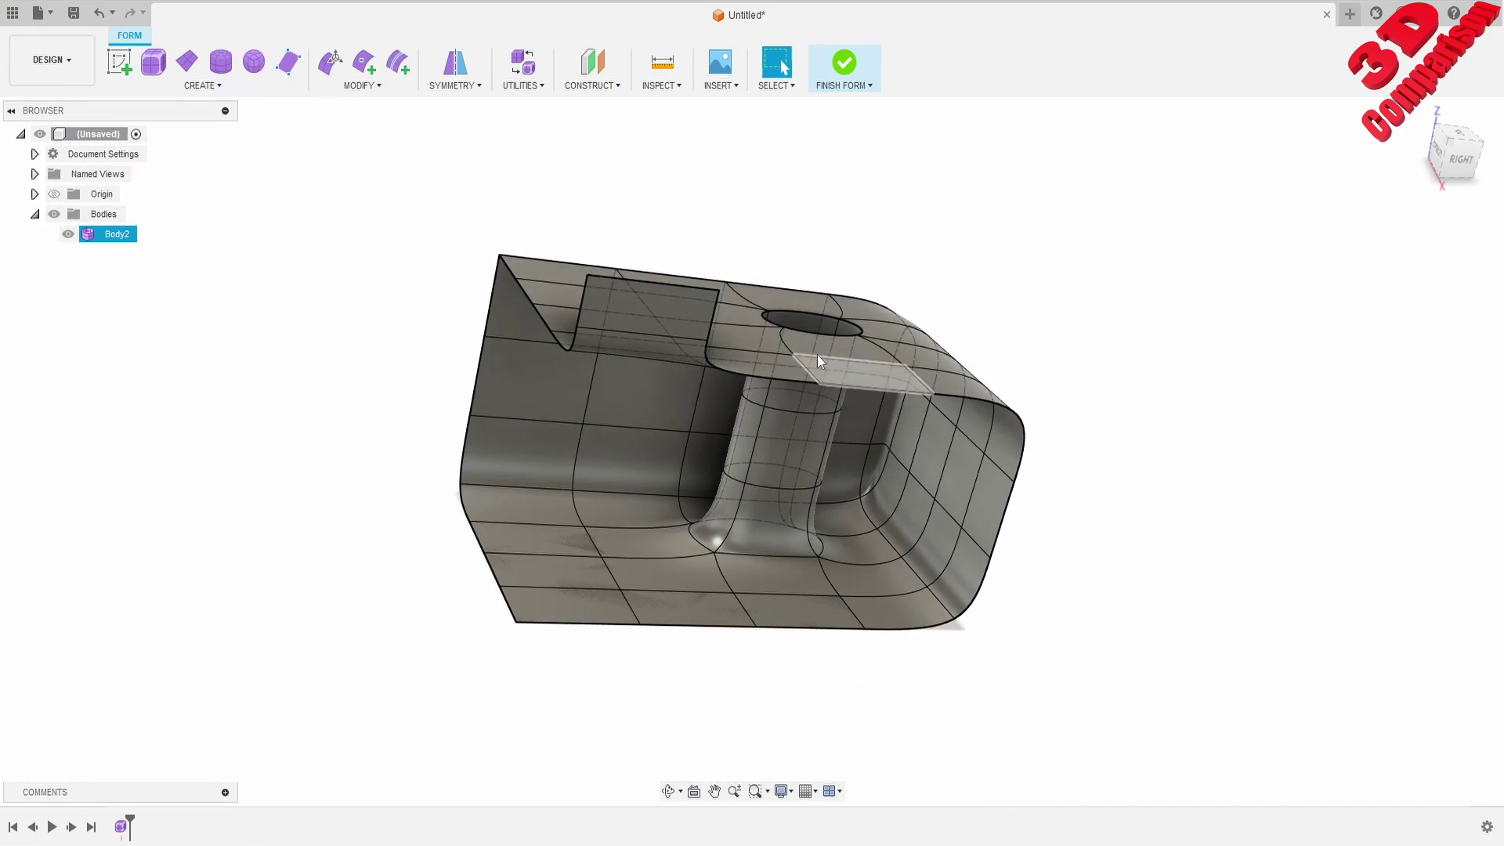
shift+middle_drag(816, 354, 751, 336)
key(Escape)
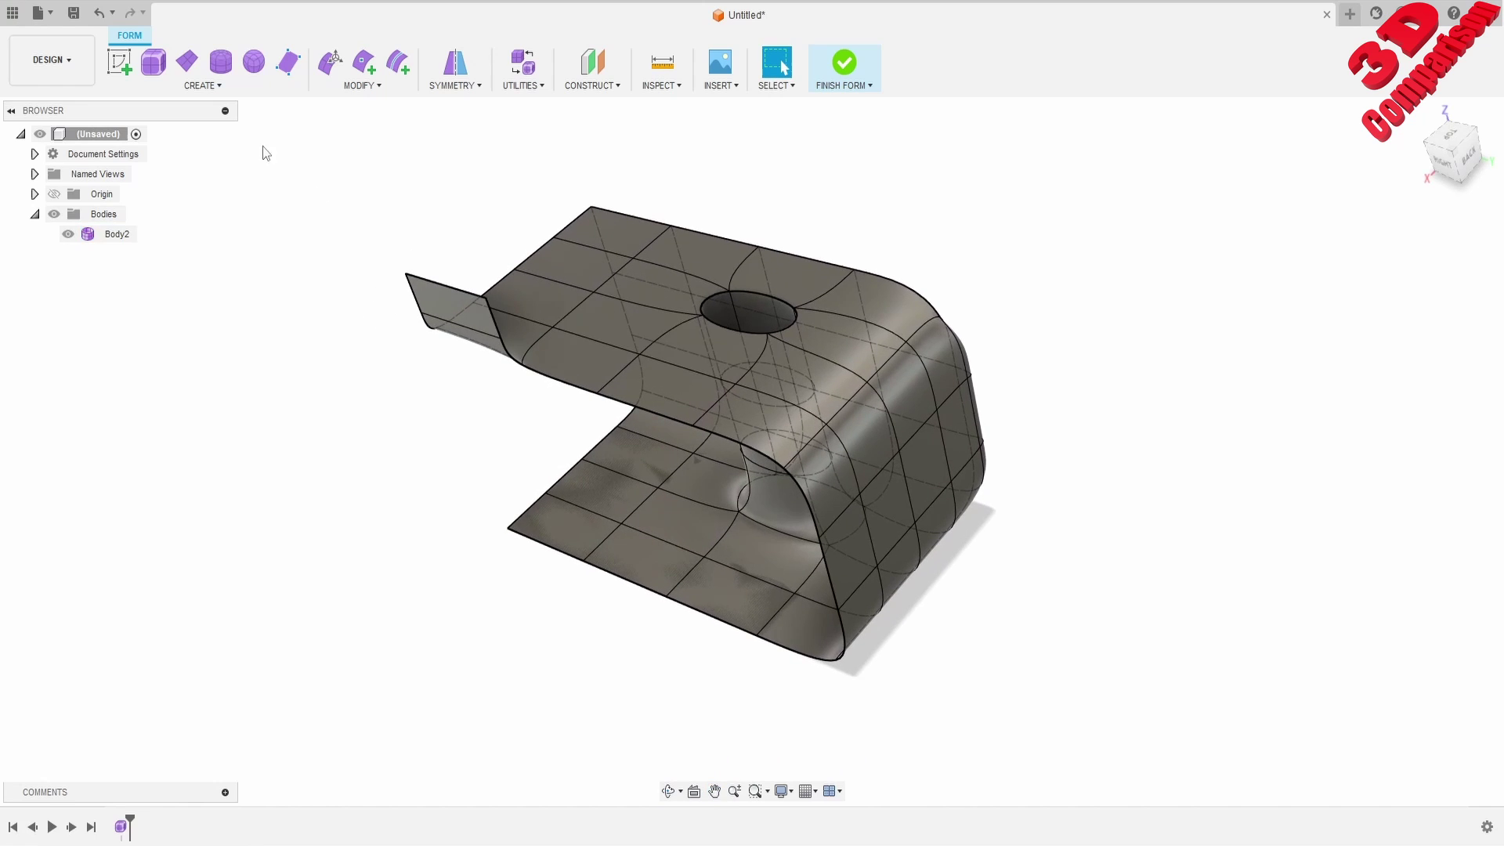
click(202, 86)
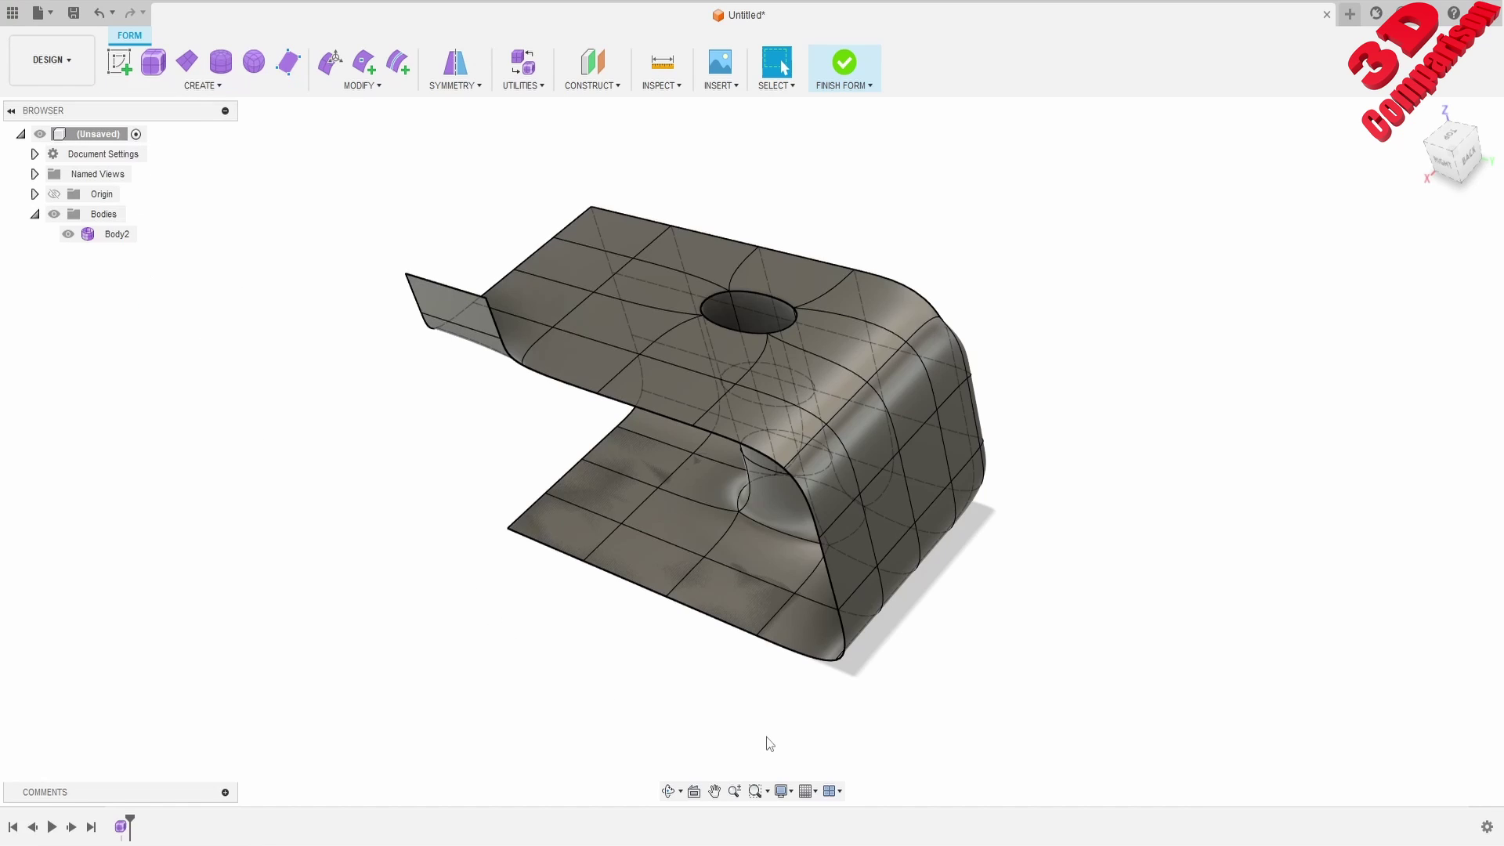
drag(729, 764, 26, 448)
key(Escape)
drag(652, 143, 10, 410)
drag(952, 761, 1491, 498)
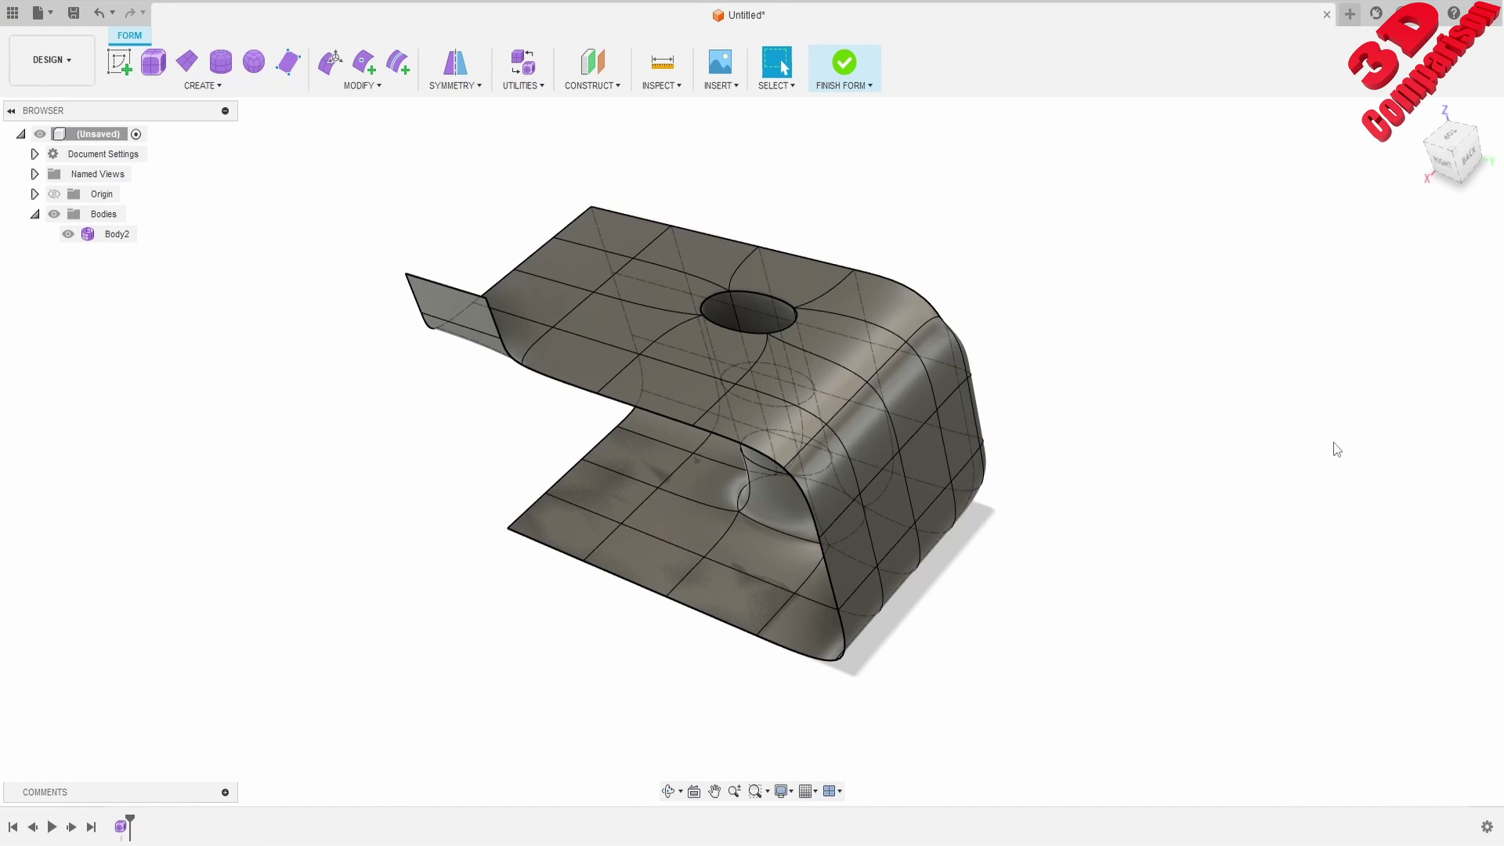